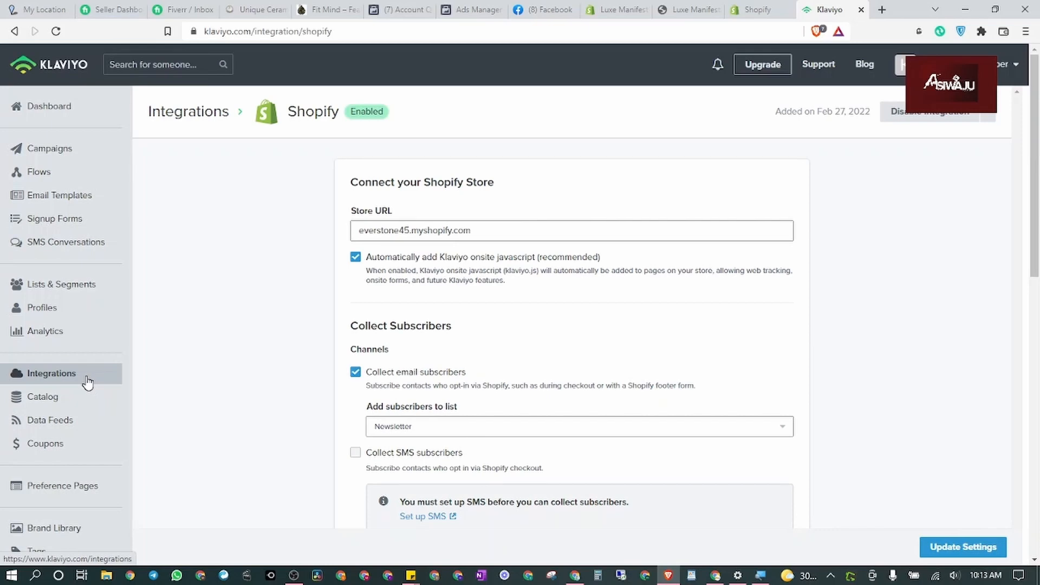
Step: Look over the Shopify integration settings and open the Signup Forms page
scroll(293, 200, "down", 7)
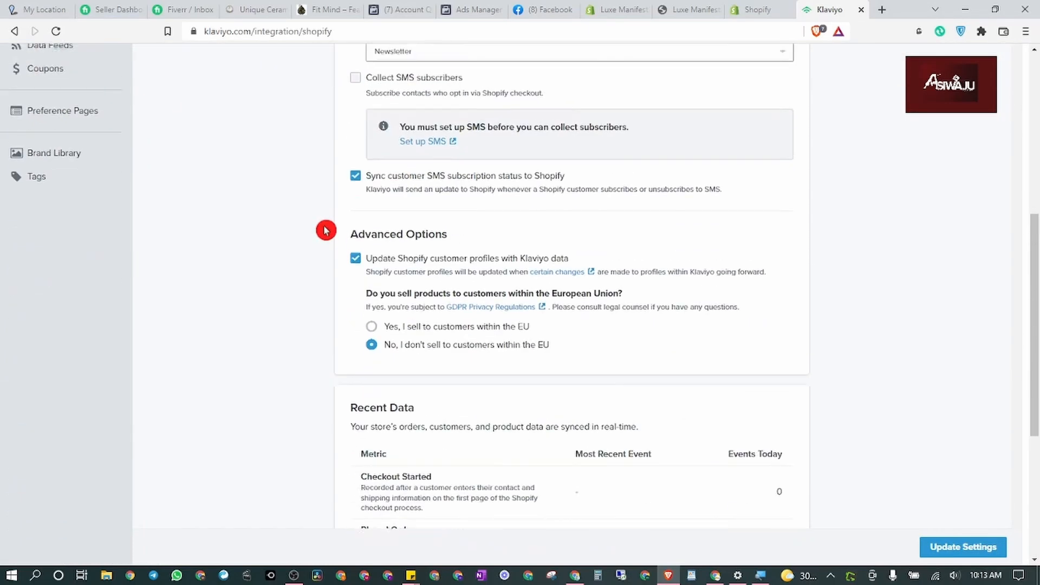
scroll(326, 230, "up", 7)
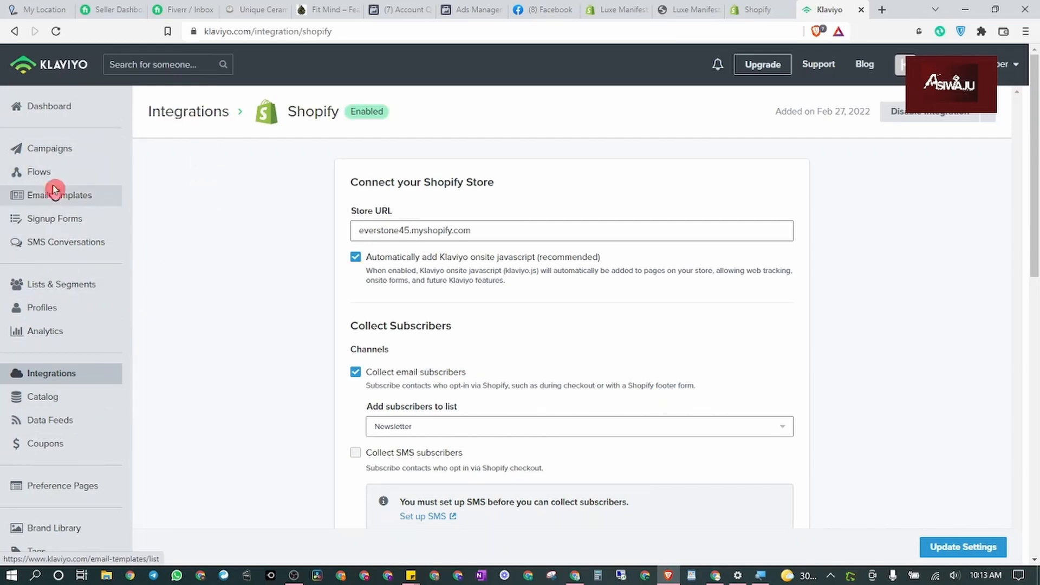
left_click(50, 222)
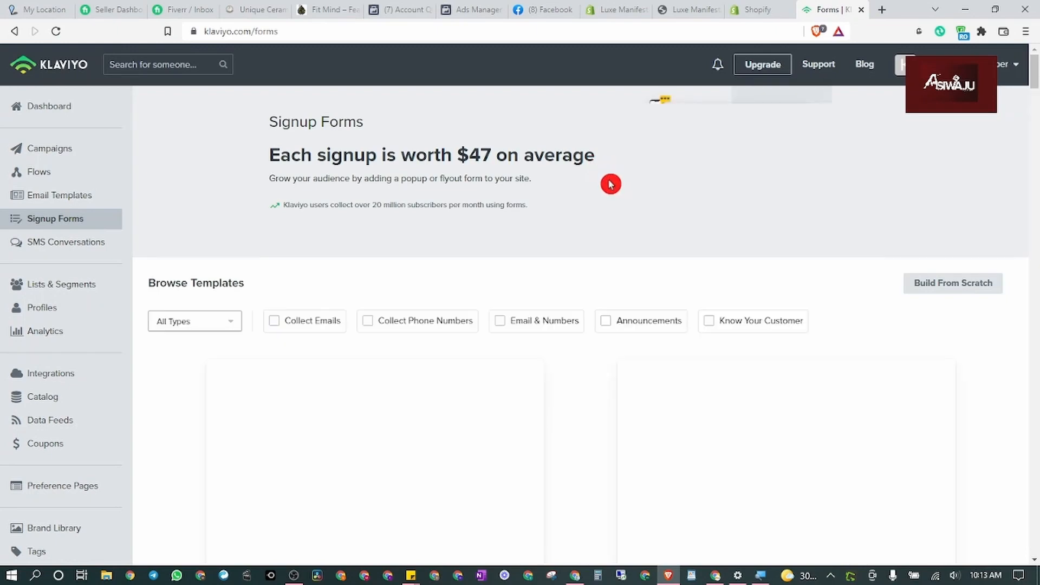
Step: Browse the signup form templates to examine the available popup and flyout designs
scroll(607, 195, "down", 4)
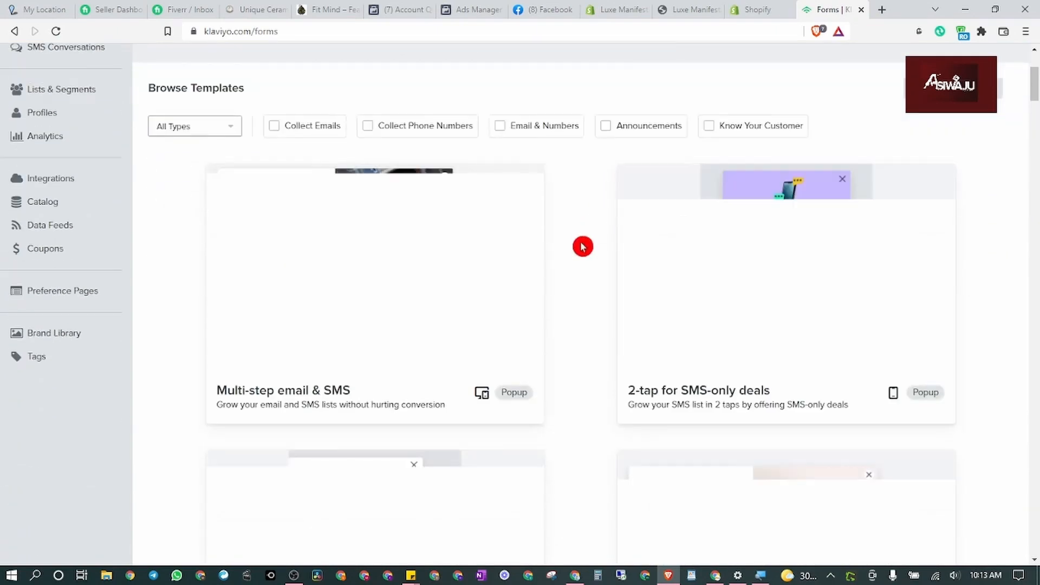
scroll(583, 244, "up", 1)
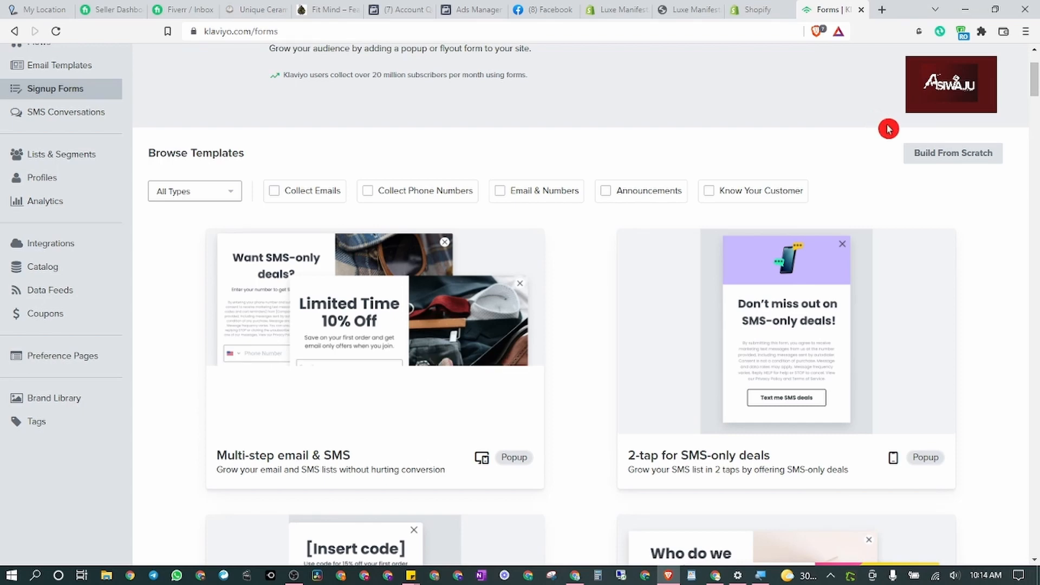
left_click(949, 153)
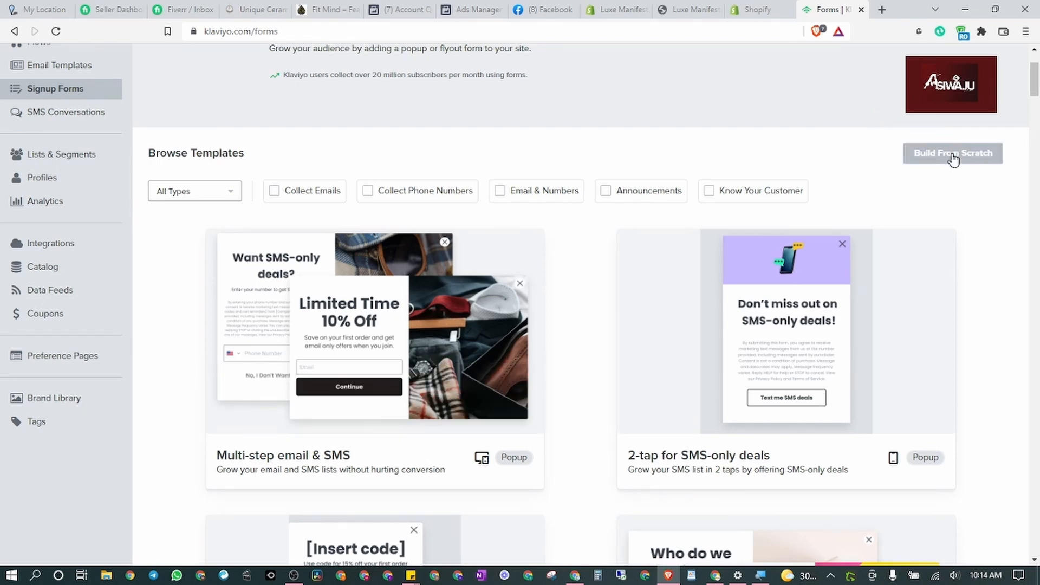
scroll(585, 281, "down", 3)
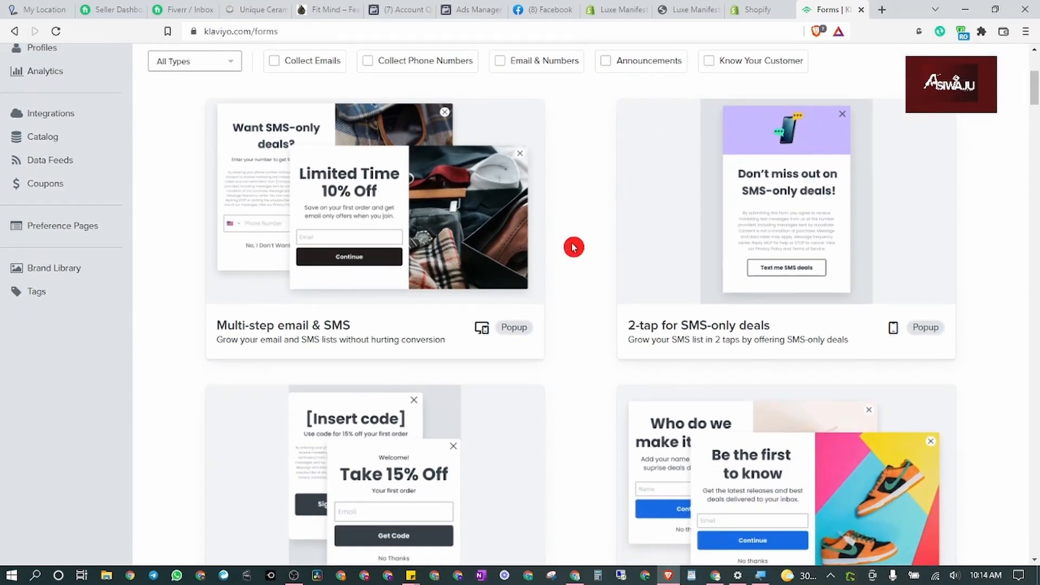
scroll(574, 249, "down", 12)
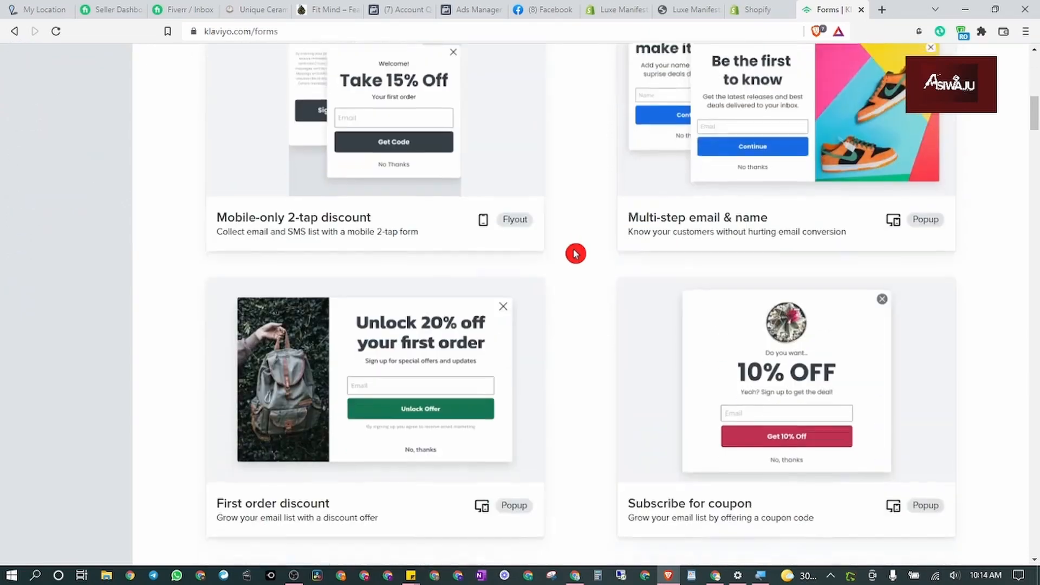
scroll(574, 252, "up", 10)
scroll(574, 252, "up", 5)
scroll(574, 260, "down", 20)
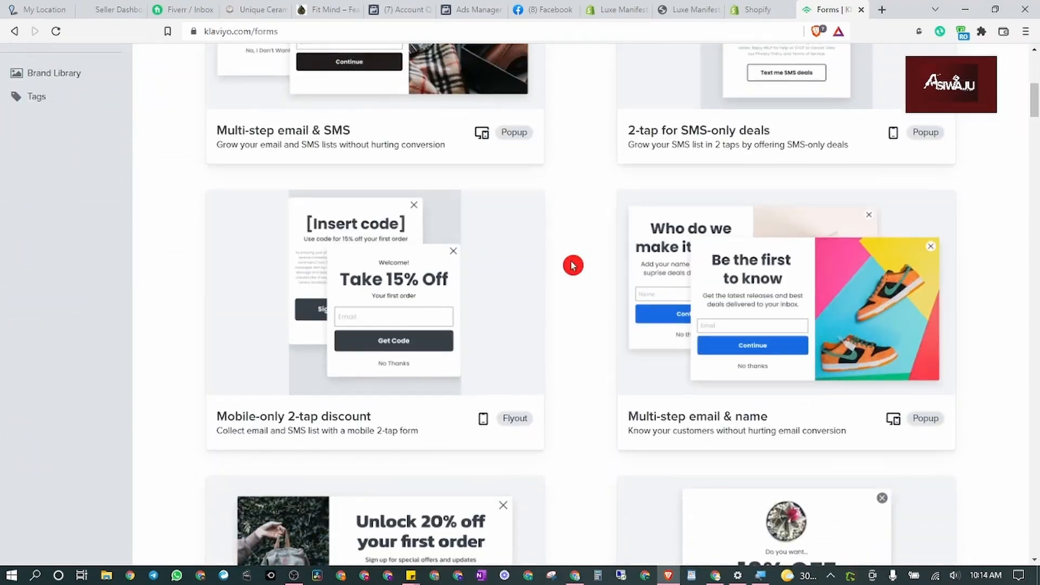
scroll(575, 269, "down", 20)
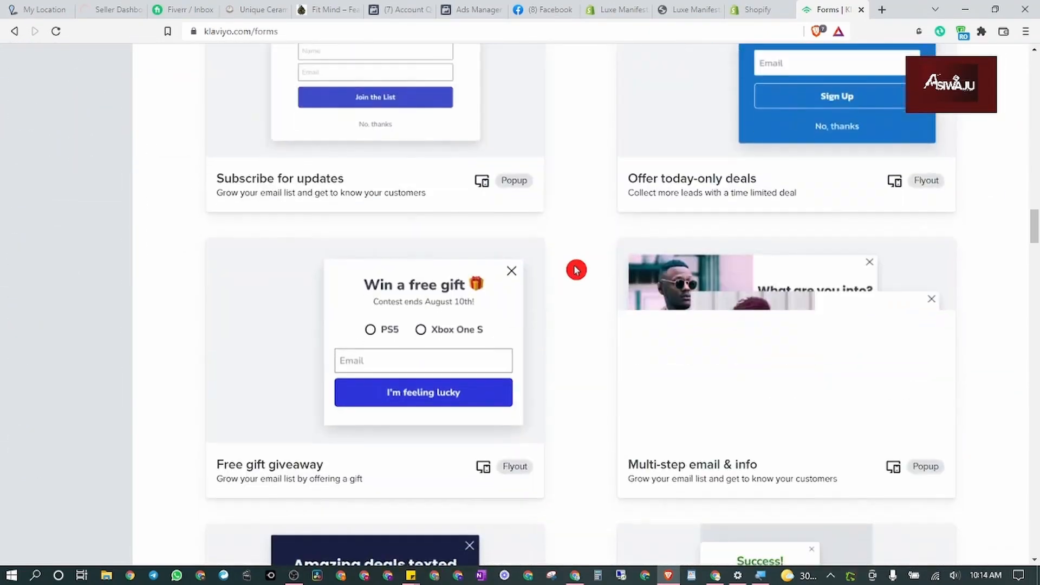
scroll(577, 270, "up", 7)
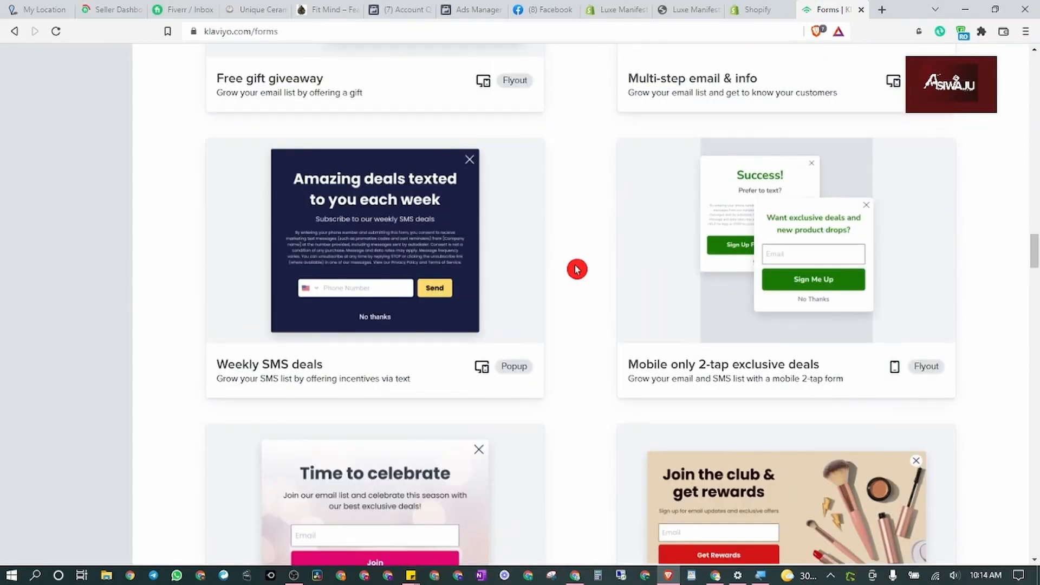
scroll(577, 269, "down", 15)
scroll(577, 270, "down", 20)
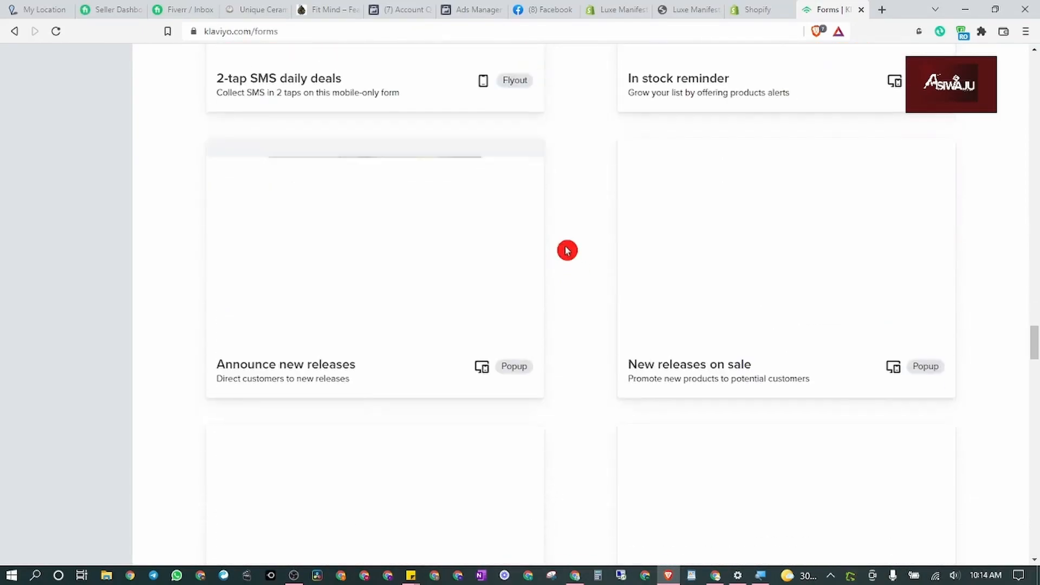
left_click_drag(1036, 371, 1035, 94)
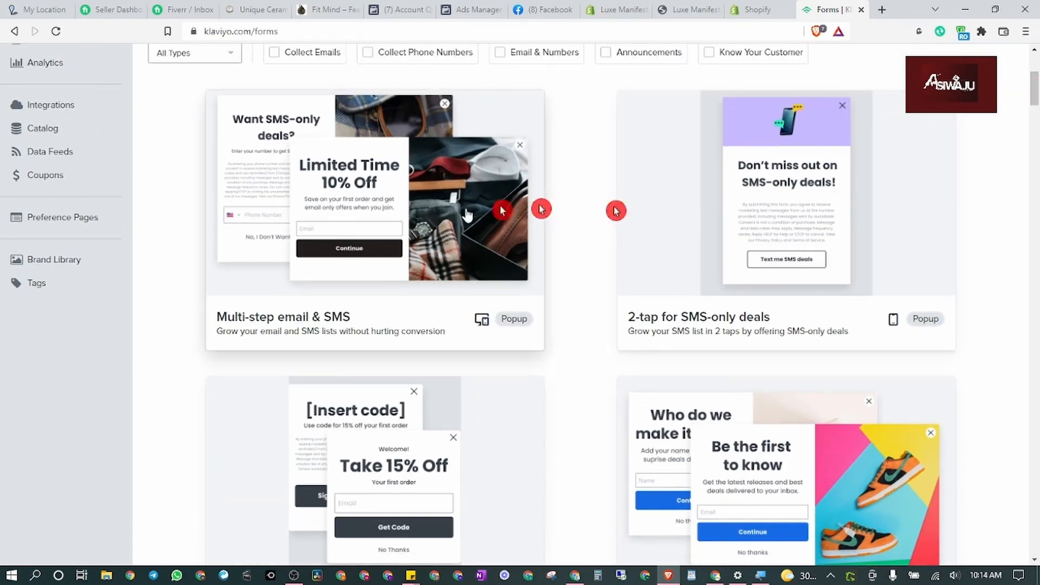
Step: Create a form from the "Multi-step email & SMS" template with Newsletter as its subscribe list
left_click(377, 207)
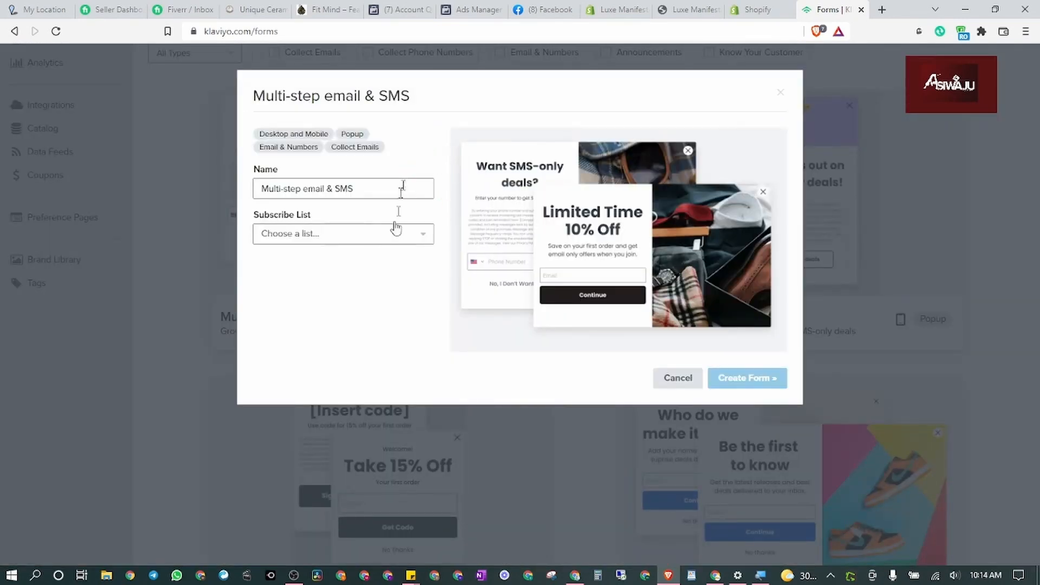
left_click(302, 233)
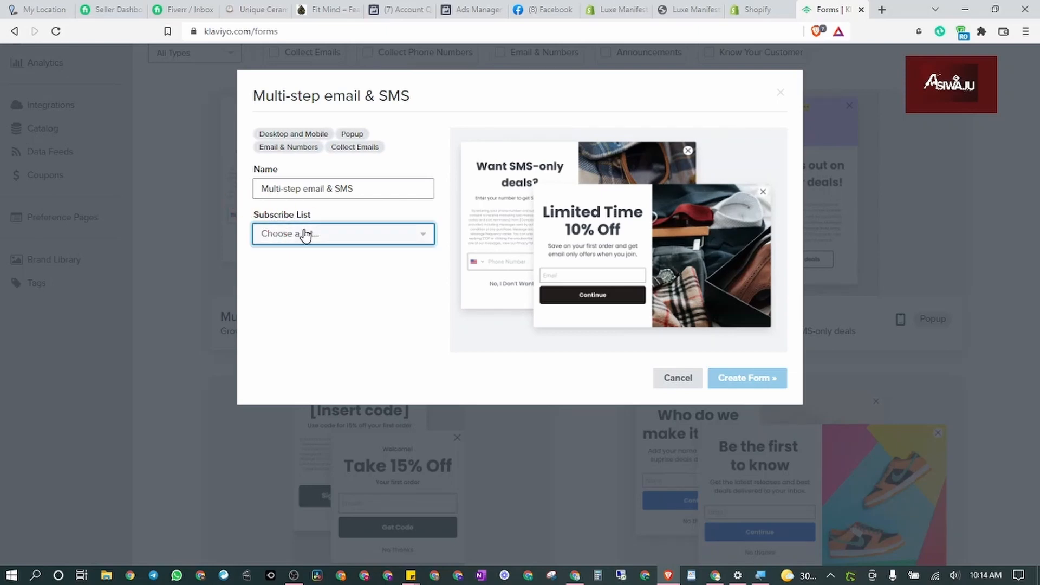
left_click(311, 316)
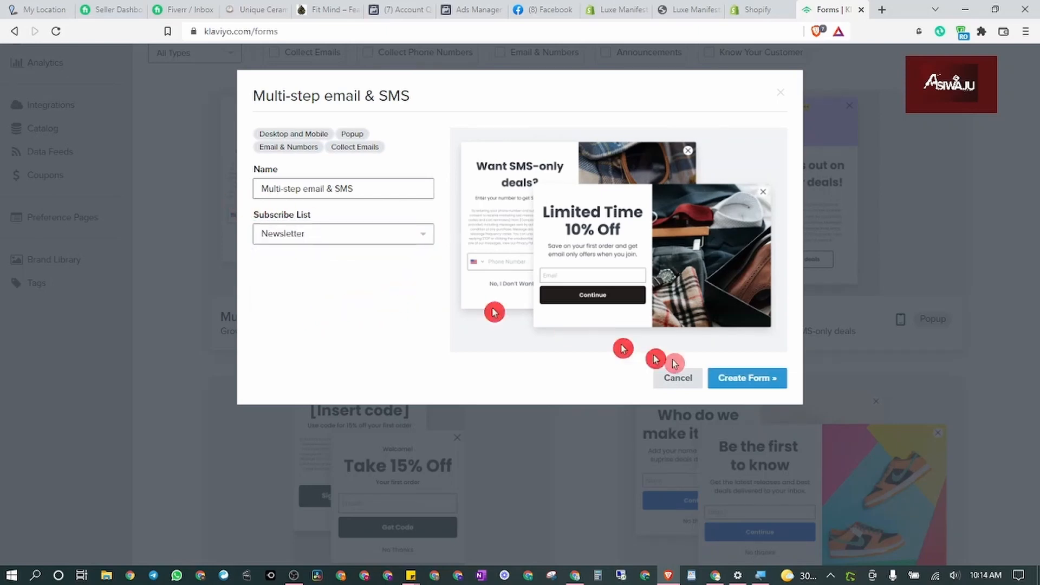
left_click(768, 379)
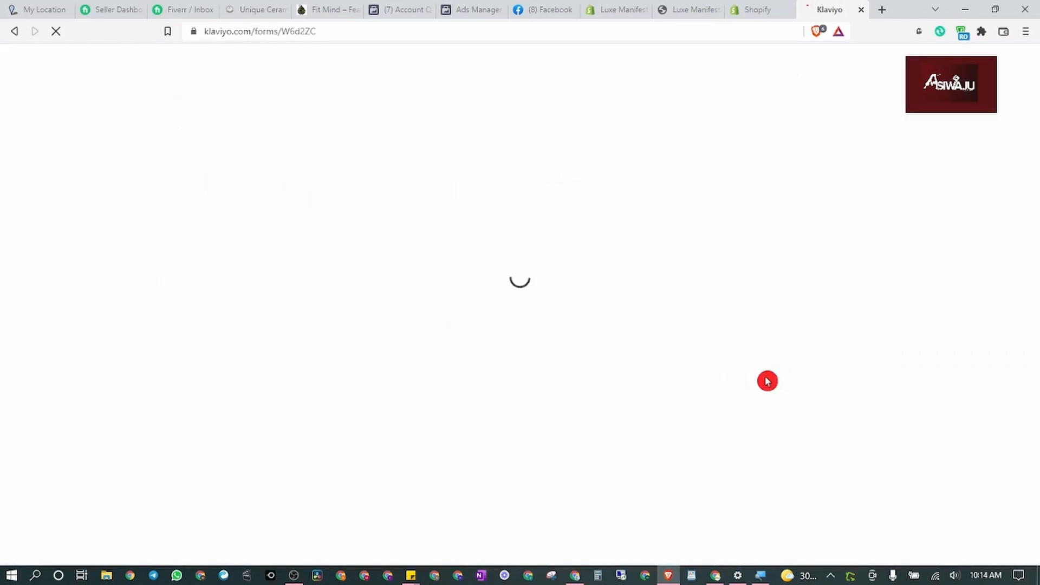
Step: Switch to the Shopify admin, open the online store's storefront, and look through its page
left_click(760, 7)
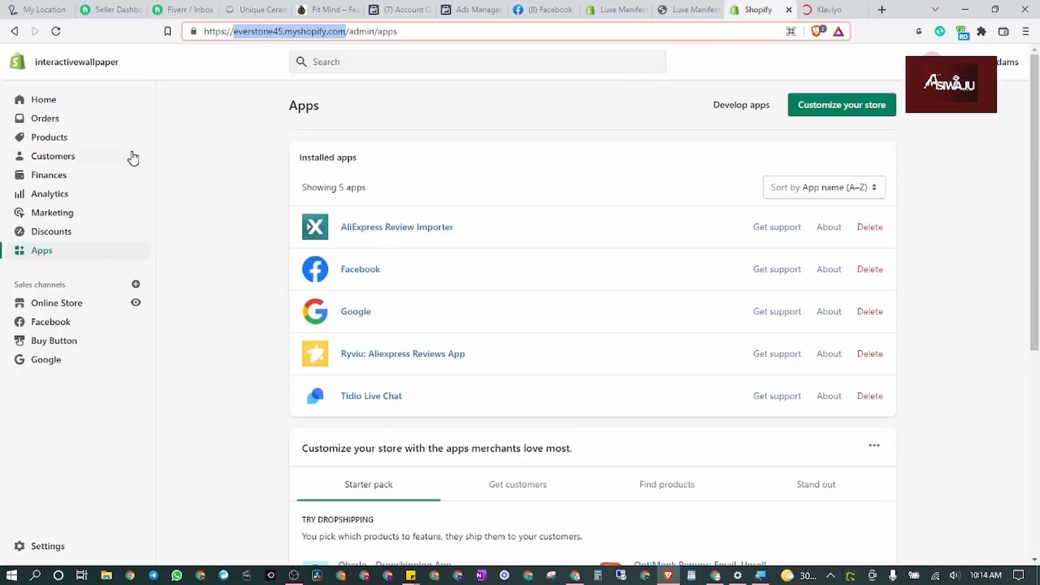
left_click(135, 302)
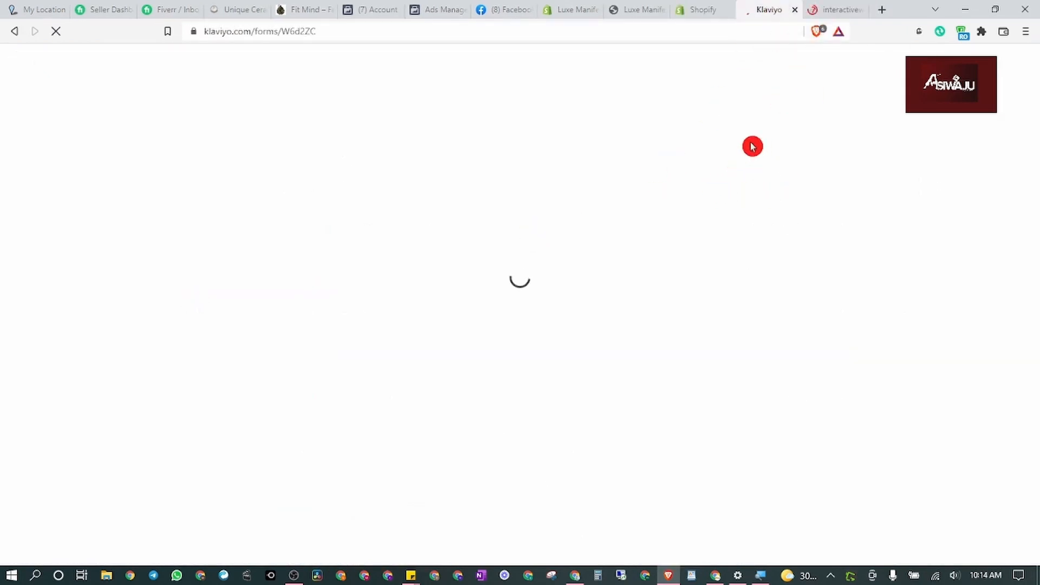
left_click(847, 9)
scroll(14, 385, "down", 10)
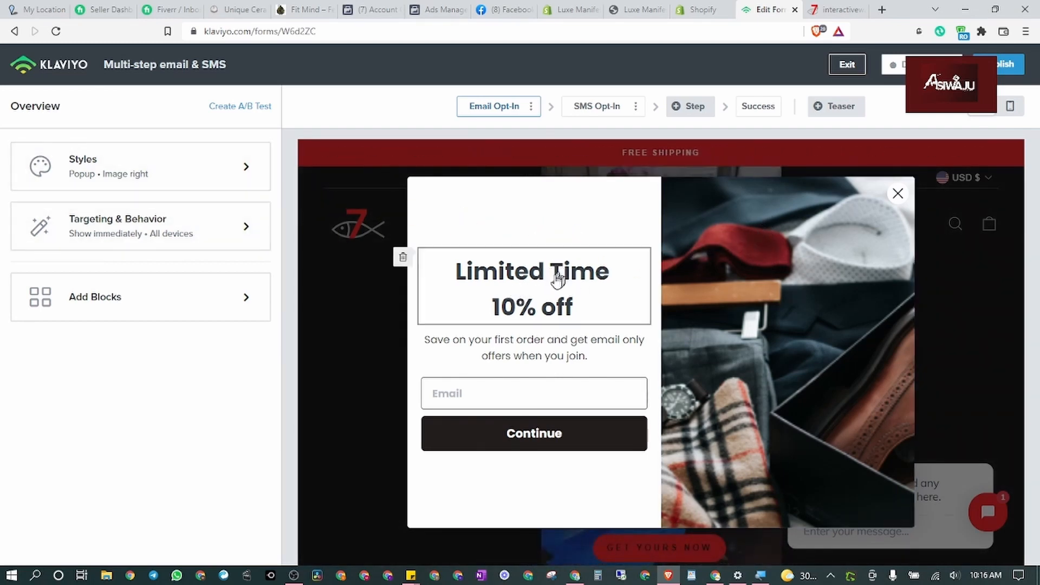
Step: Add an image block above the "Limited Time 10% off" heading and fill it with the 7D logo from the image library
left_click(129, 309)
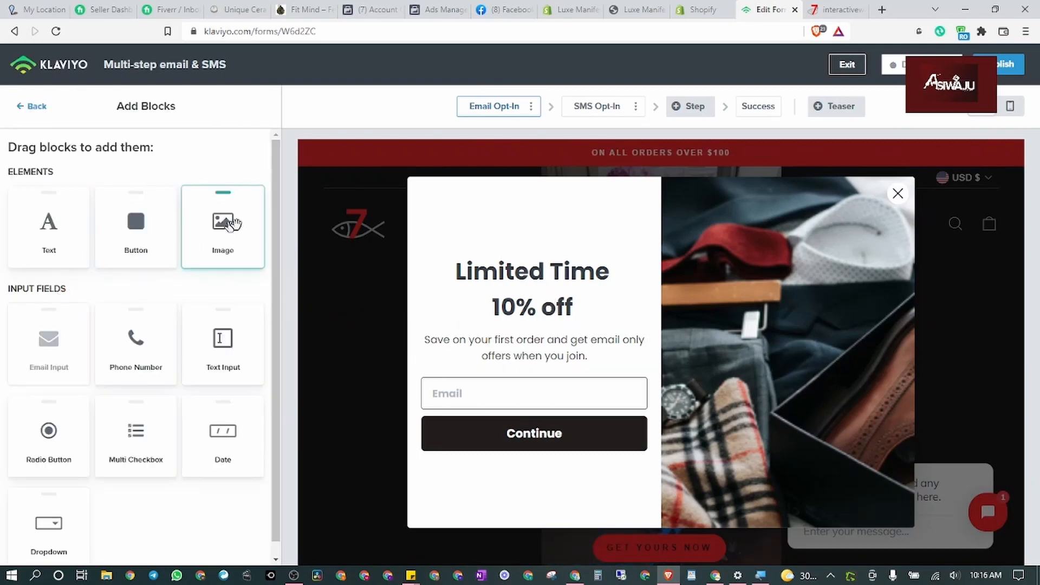
mouse_move(244, 238)
left_mouse_down()
mouse_move(554, 243)
mouse_move(562, 262)
mouse_move(524, 254)
left_mouse_up()
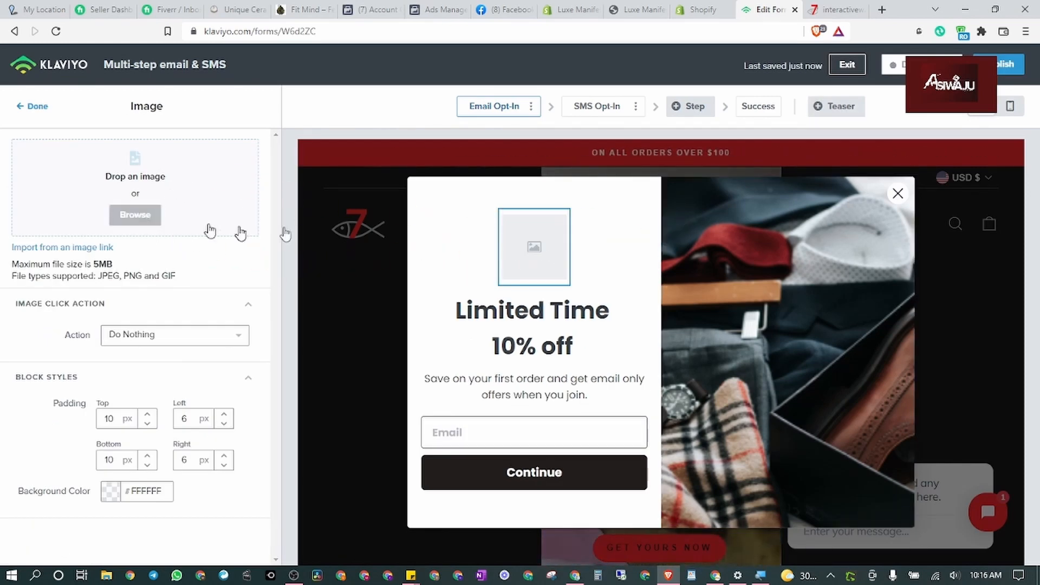
left_click(141, 217)
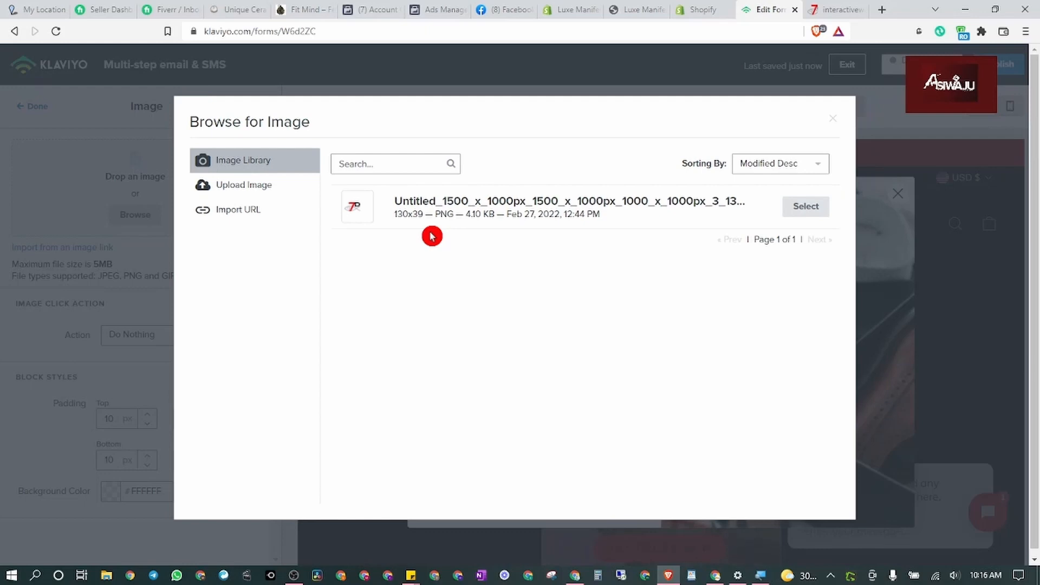
left_click(813, 210)
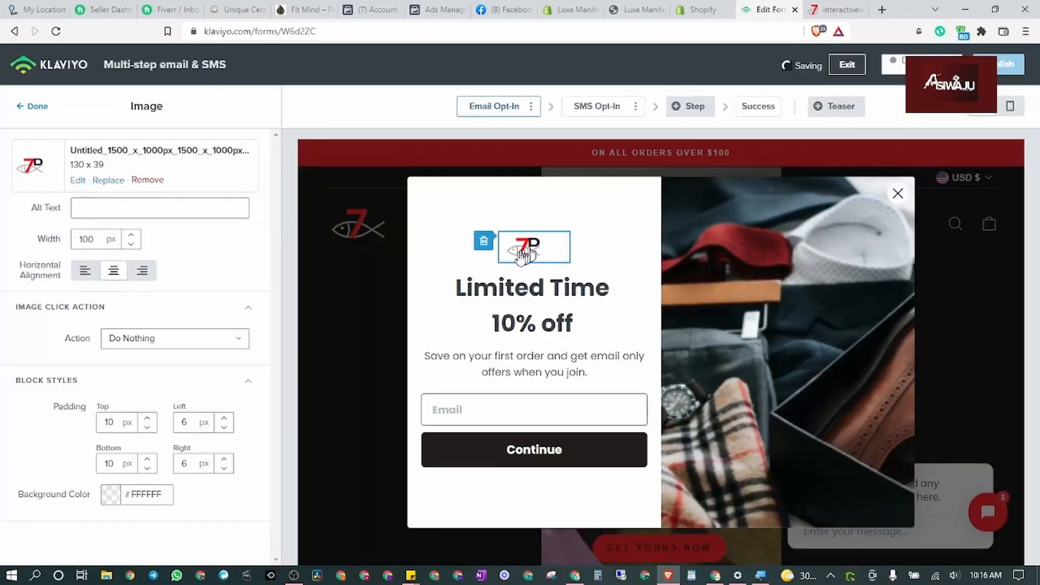
Step: Compare the logo with the storefront's and set the popup logo's width to 250 px
left_click(818, 10)
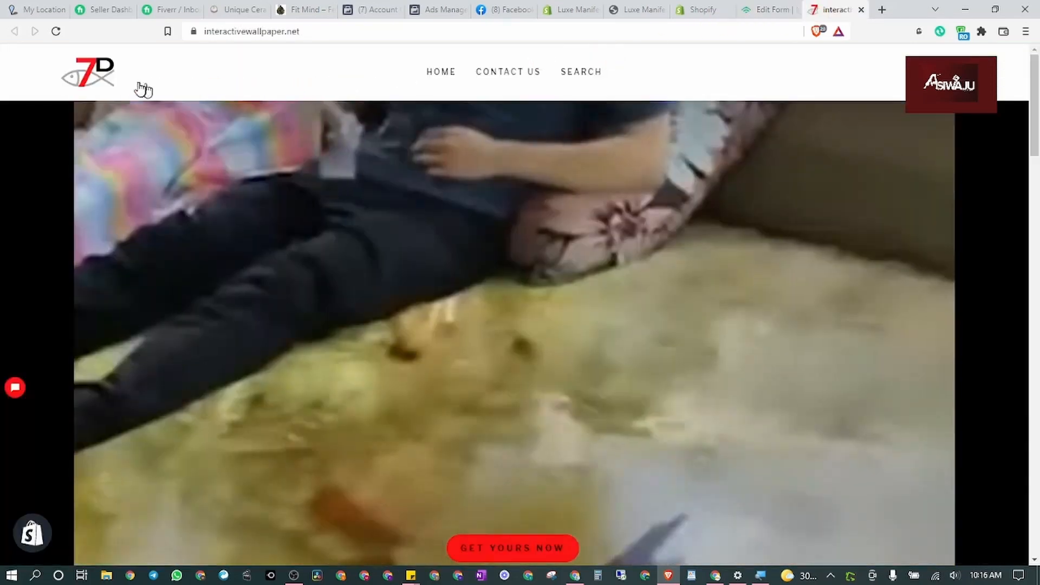
left_click(739, 7)
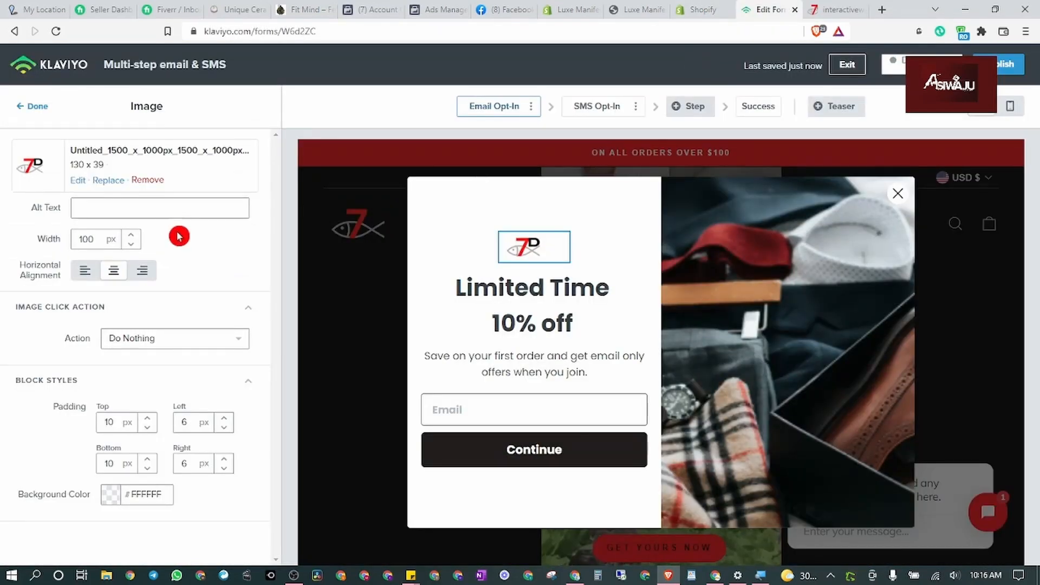
left_click(130, 235)
left_click(130, 236)
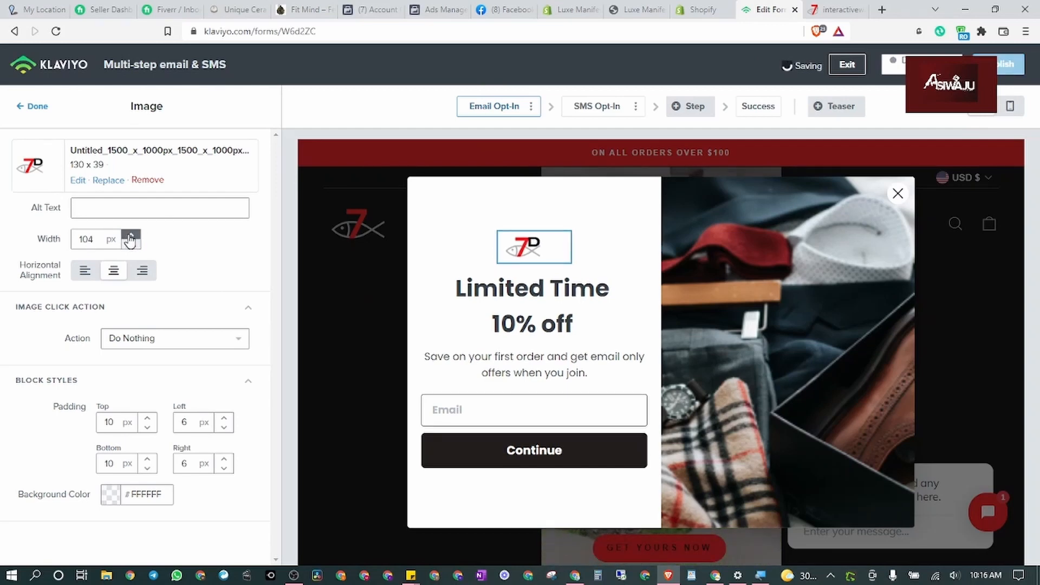
left_click(130, 236)
left_click(130, 237)
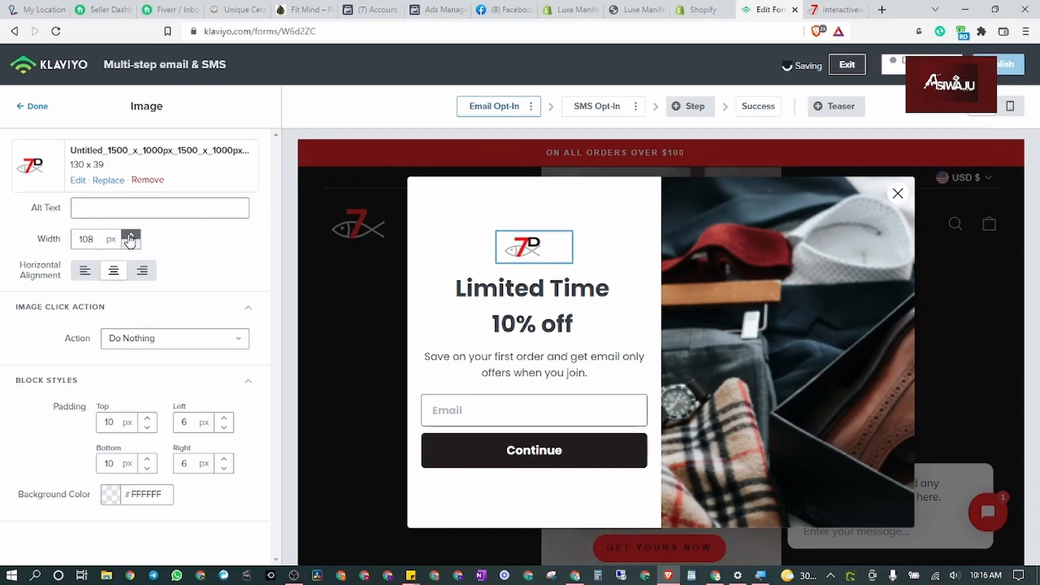
left_click(130, 236)
left_click(130, 237)
left_click(96, 241)
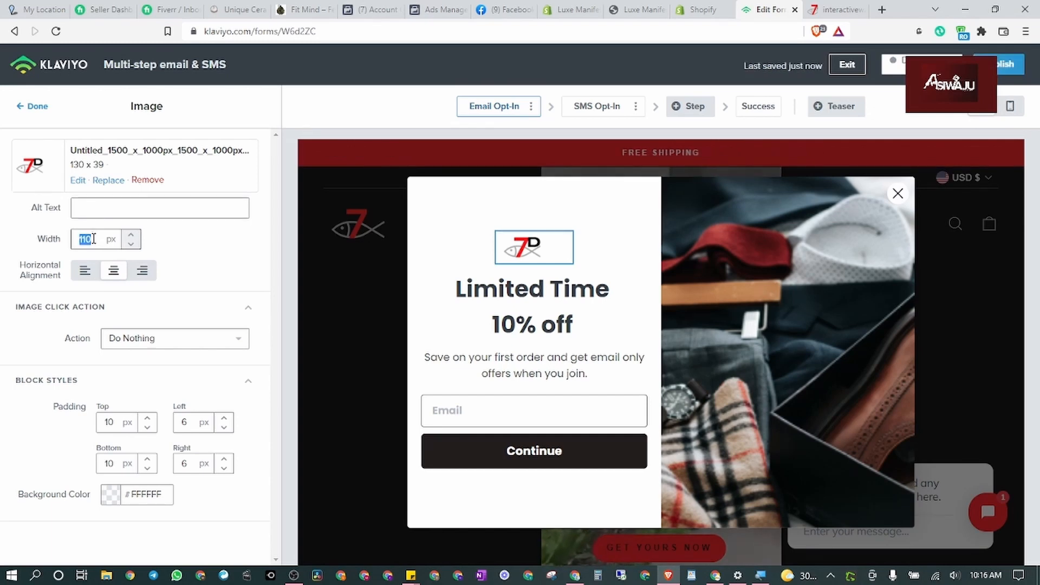
type("2509")
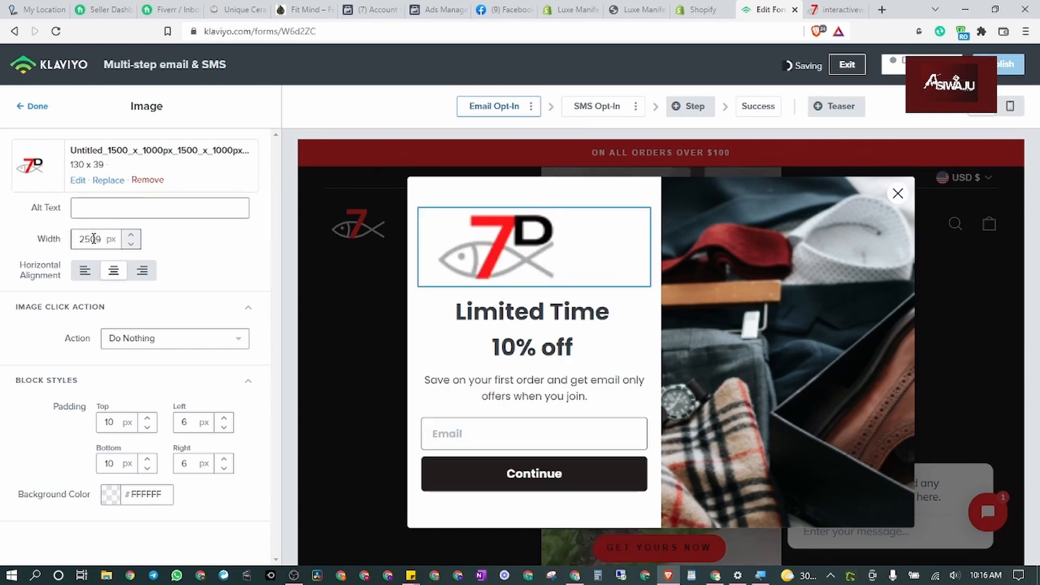
key("BackSpace")
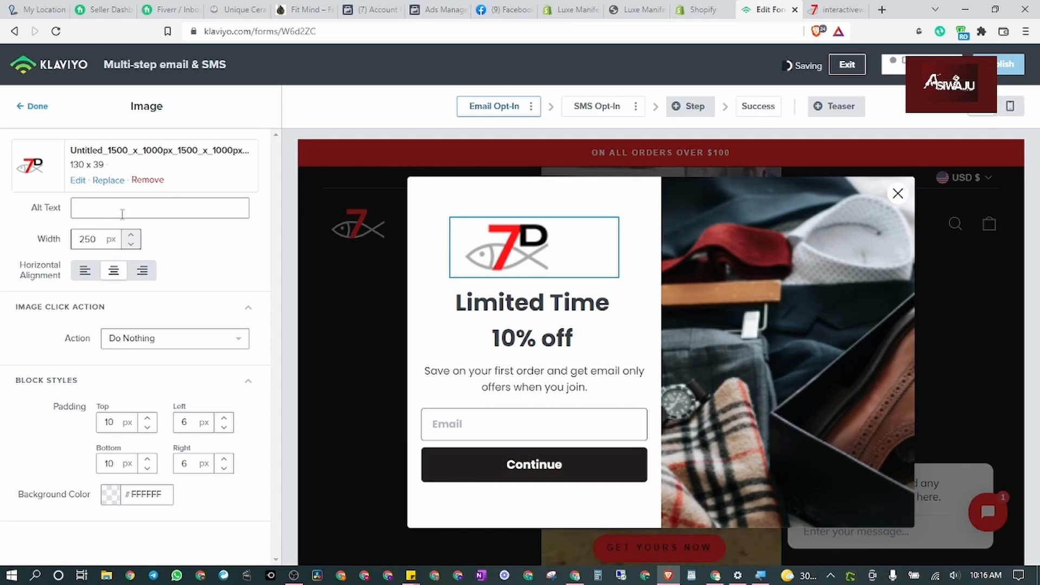
left_click(27, 107)
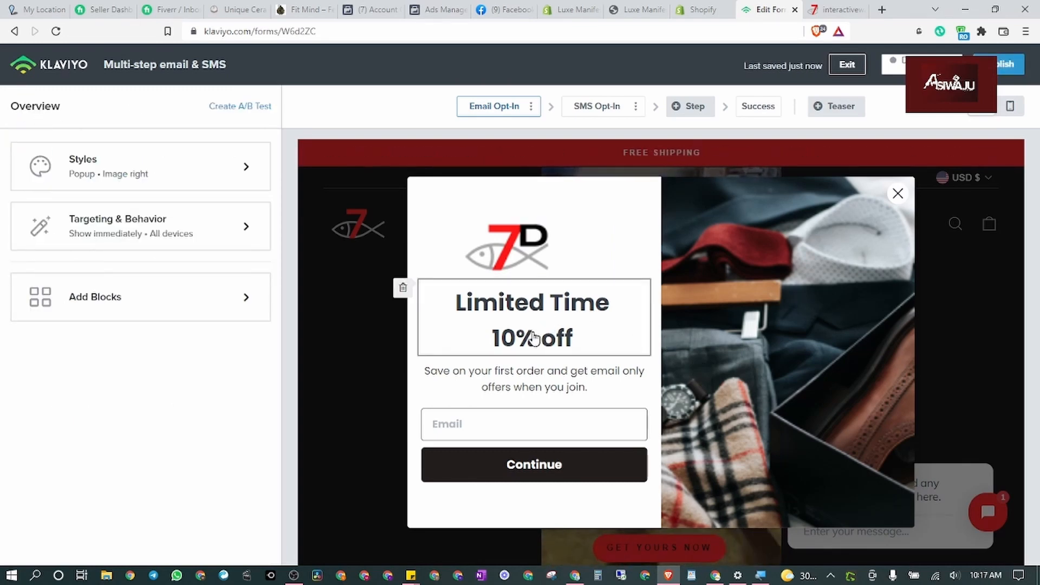
Step: Switch to the Shopify admin, review the MINUS10 discount code's details, and return to the popup heading in the Klaviyo form editor
left_click(535, 338)
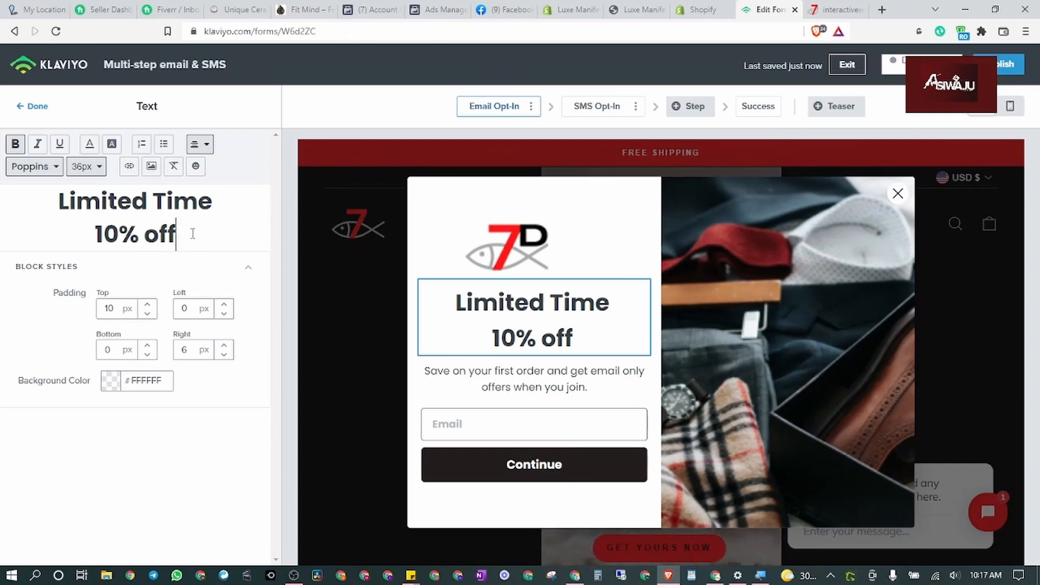
left_click(833, 7)
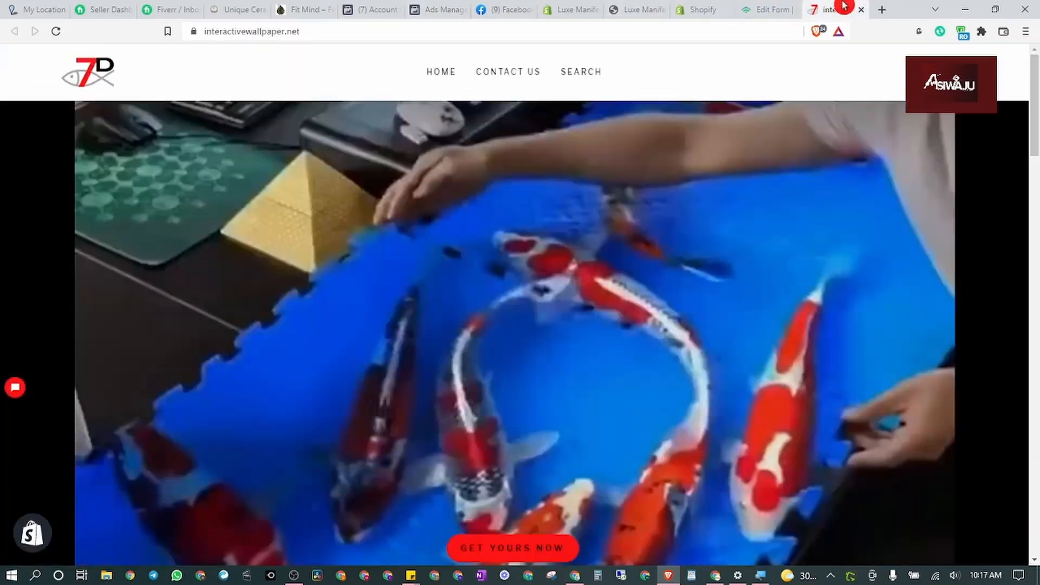
left_click(784, 7)
left_click(679, 7)
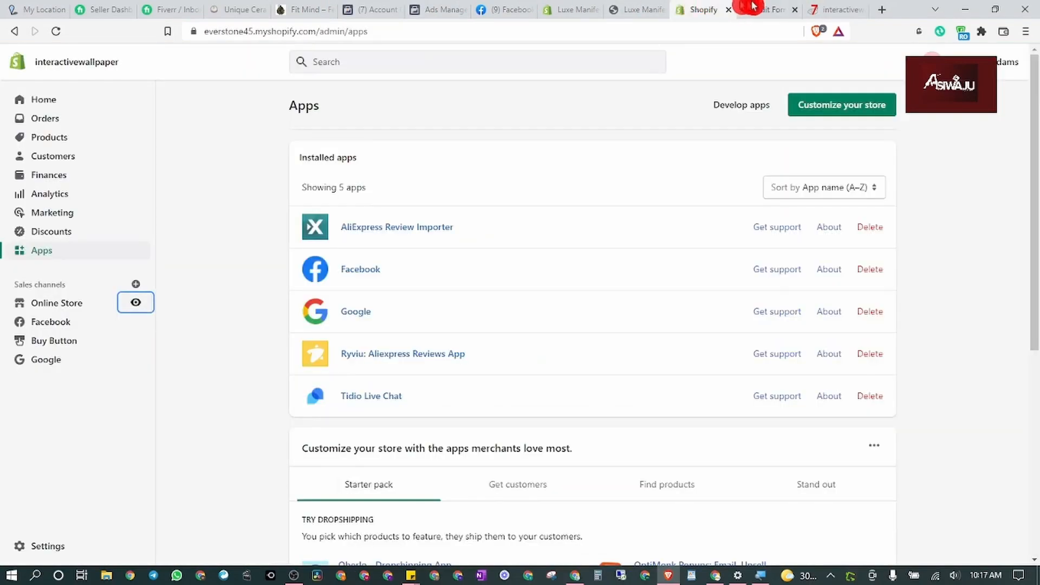
left_click(62, 235)
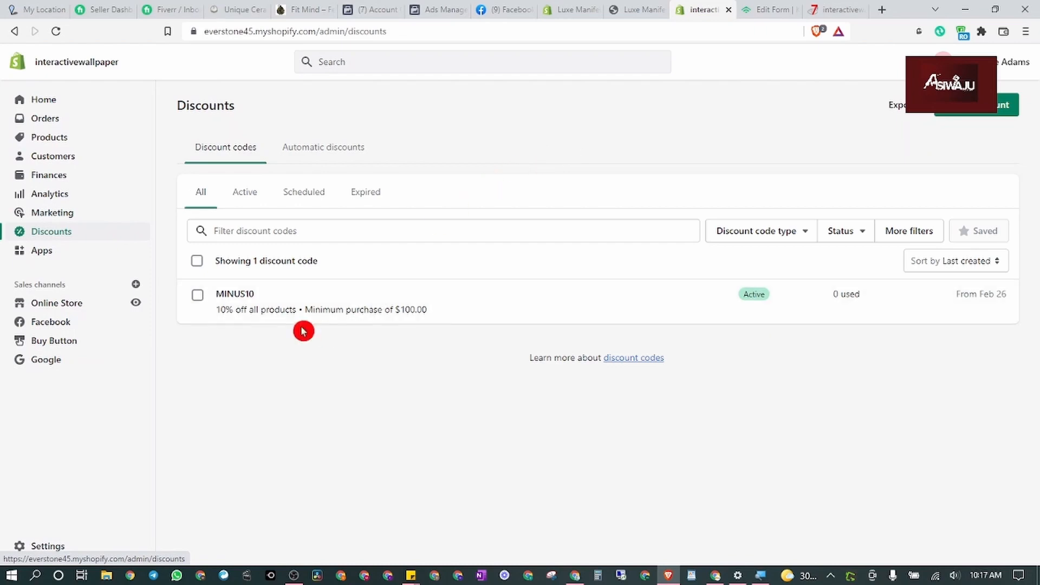
left_click(265, 296)
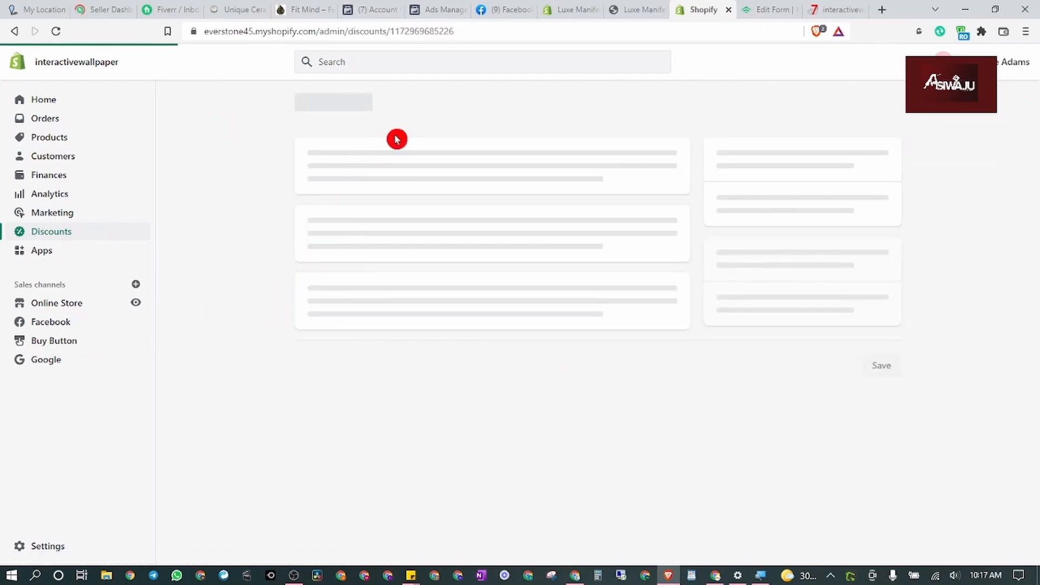
left_click(461, 193)
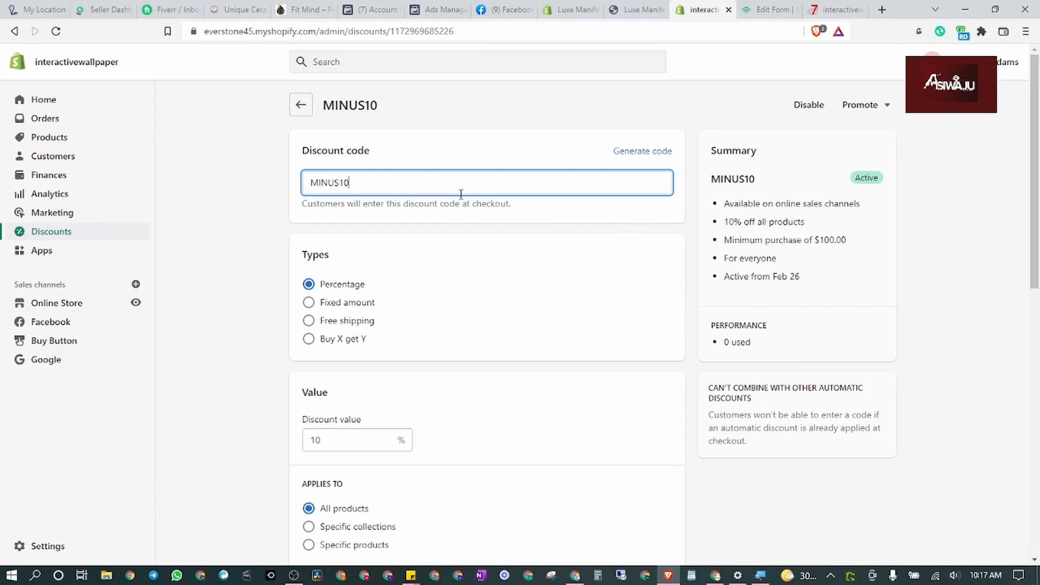
double_click(460, 191)
left_click(476, 156)
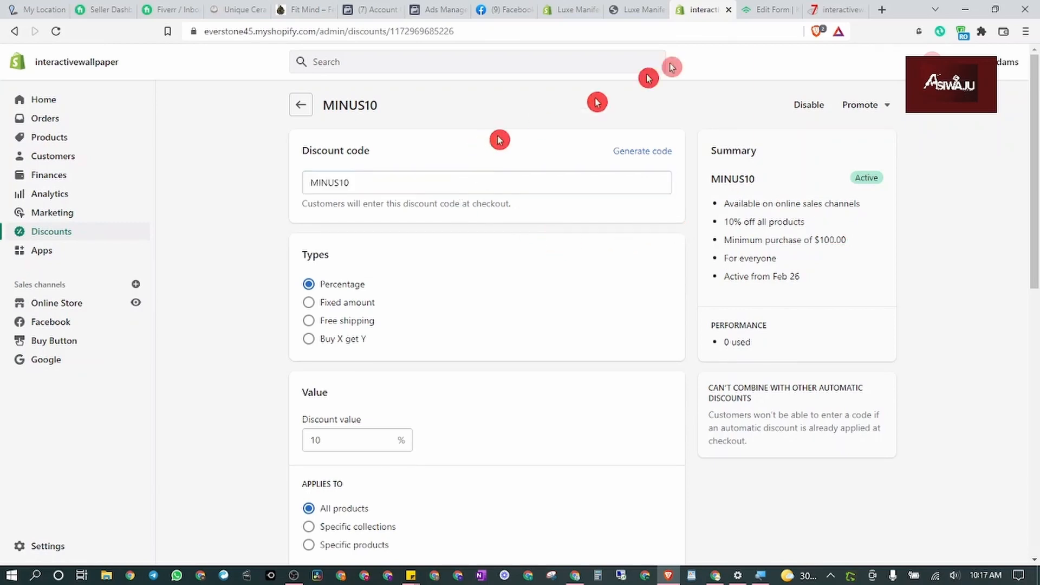
left_click(778, 9)
left_click(832, 10)
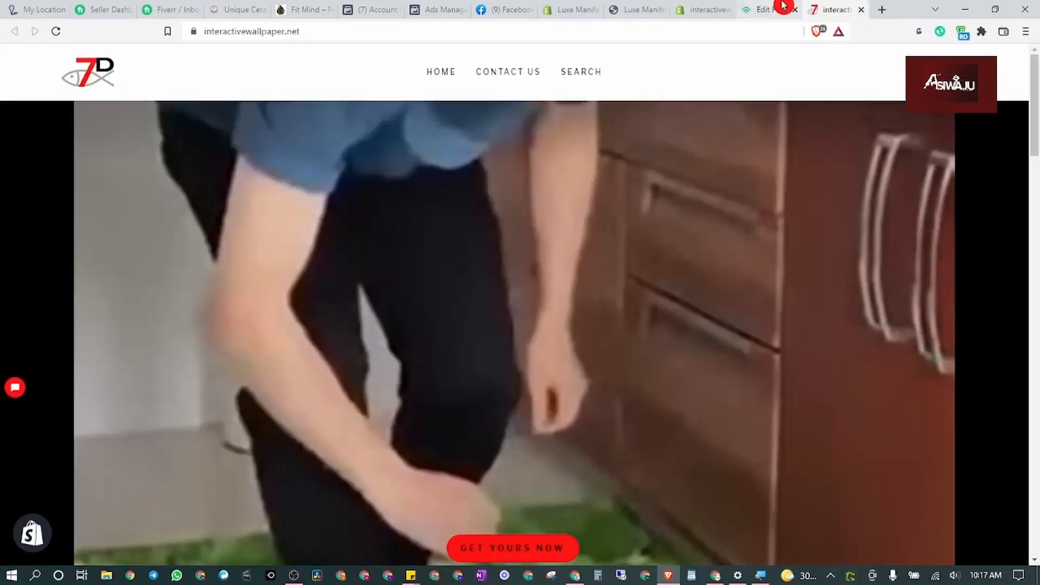
left_click(770, 9)
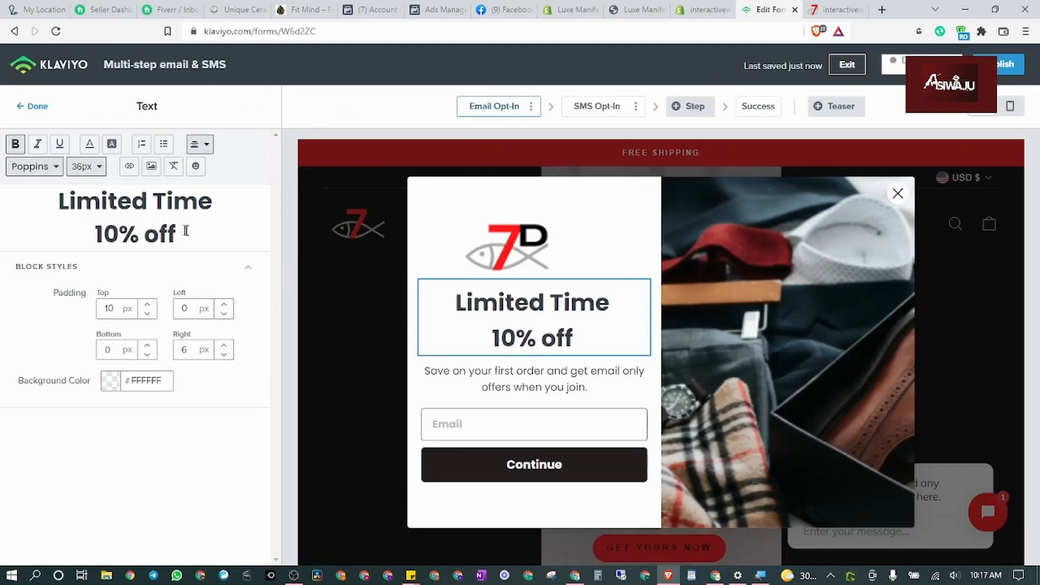
left_click_drag(184, 232, 65, 210)
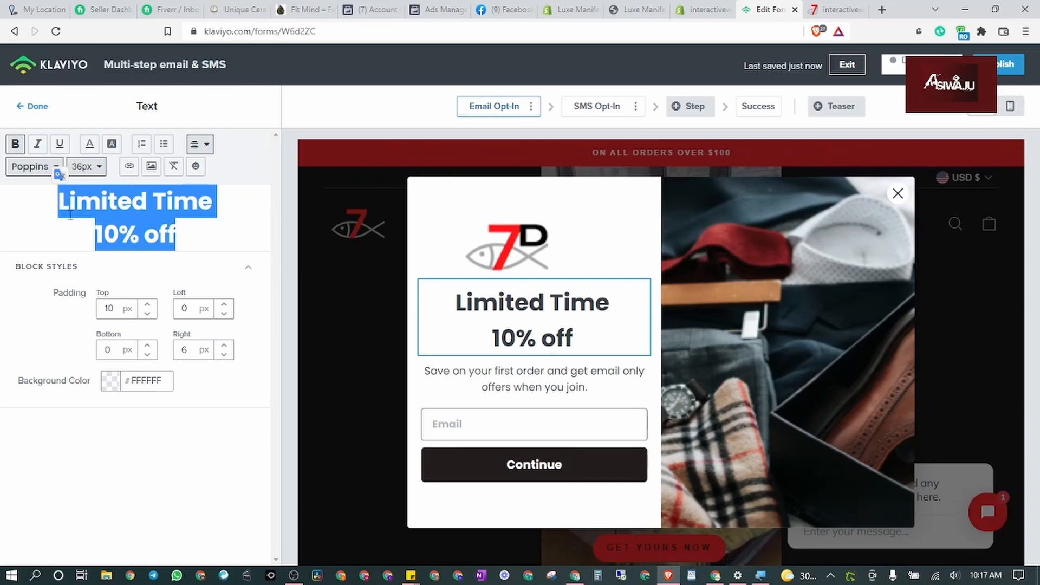
key("BackSpace")
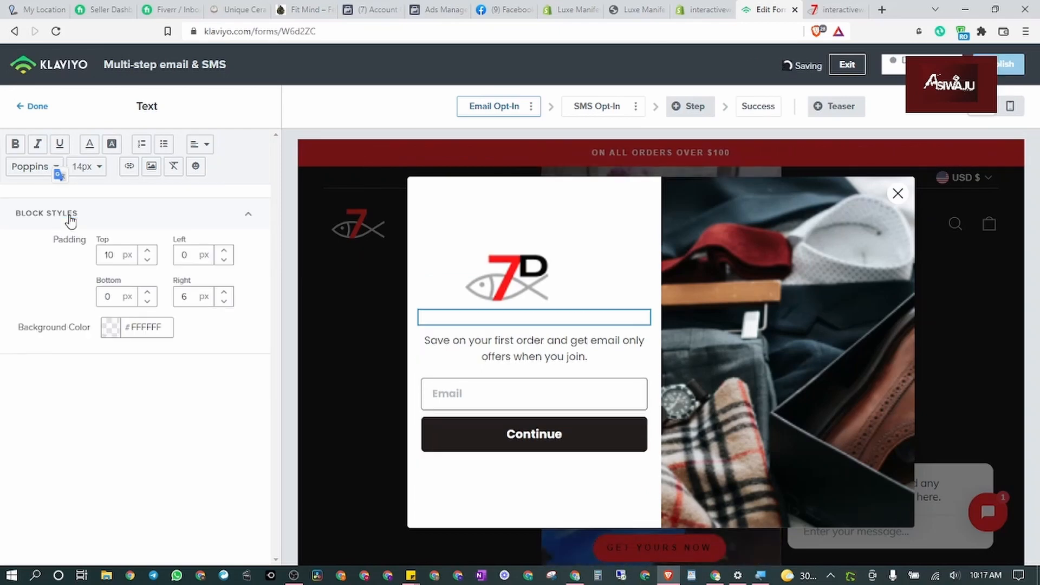
left_click(129, 185)
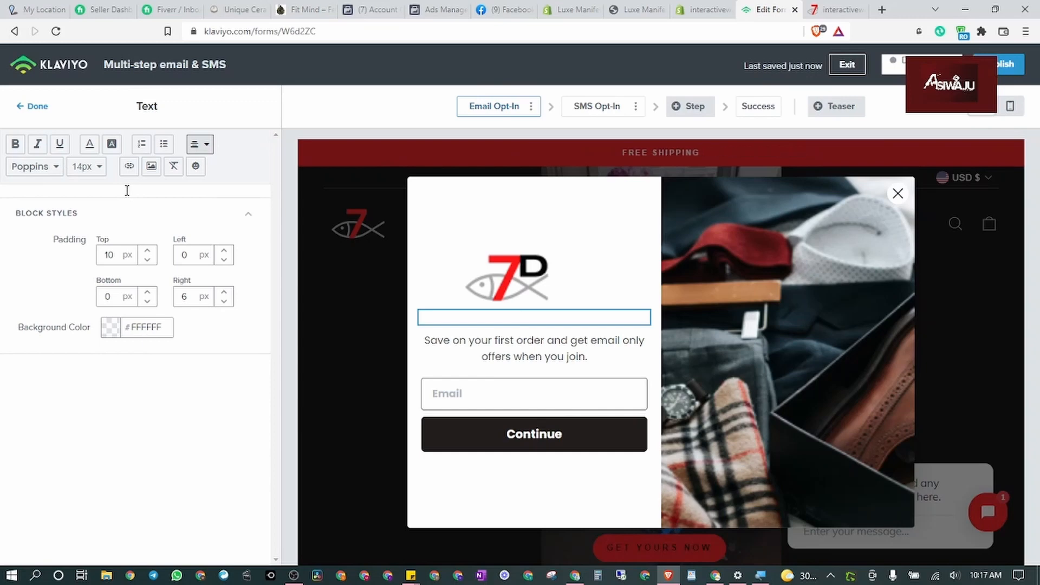
type("Limited Time 10% off")
Step: Replace the popup's "Limited Time 10% off" heading with "SIGN UP AND GET 10% OFF DISCOUNT", keeping its bold 36px formatting
left_click_drag(177, 234, 65, 200)
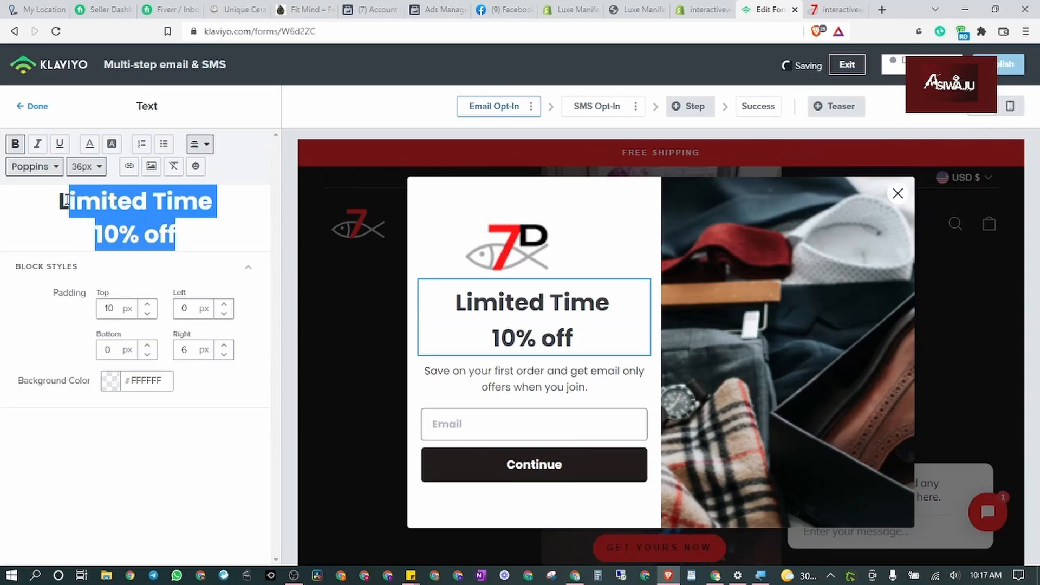
key("BackSpace")
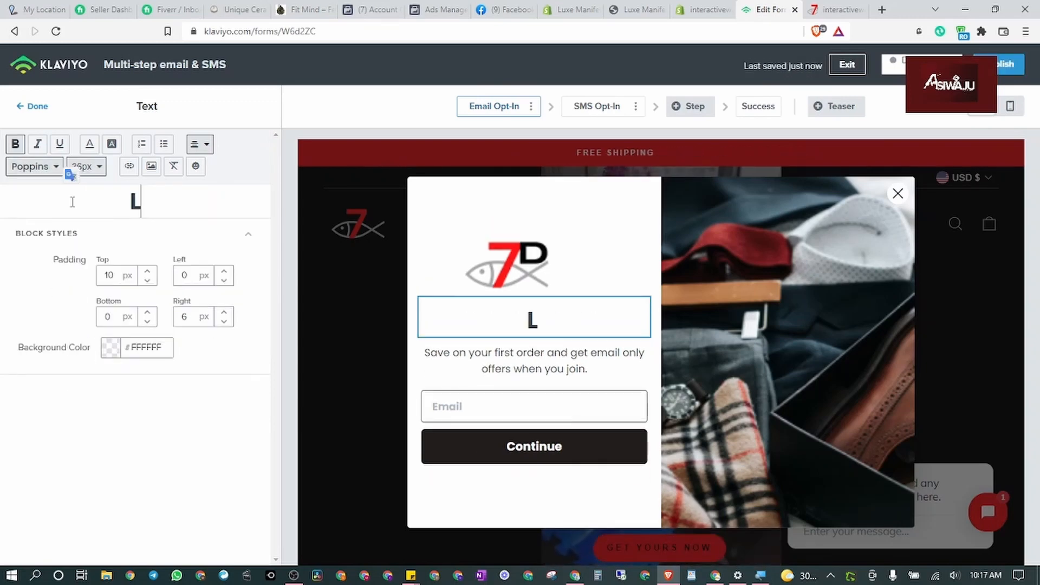
type("SIGN YP")
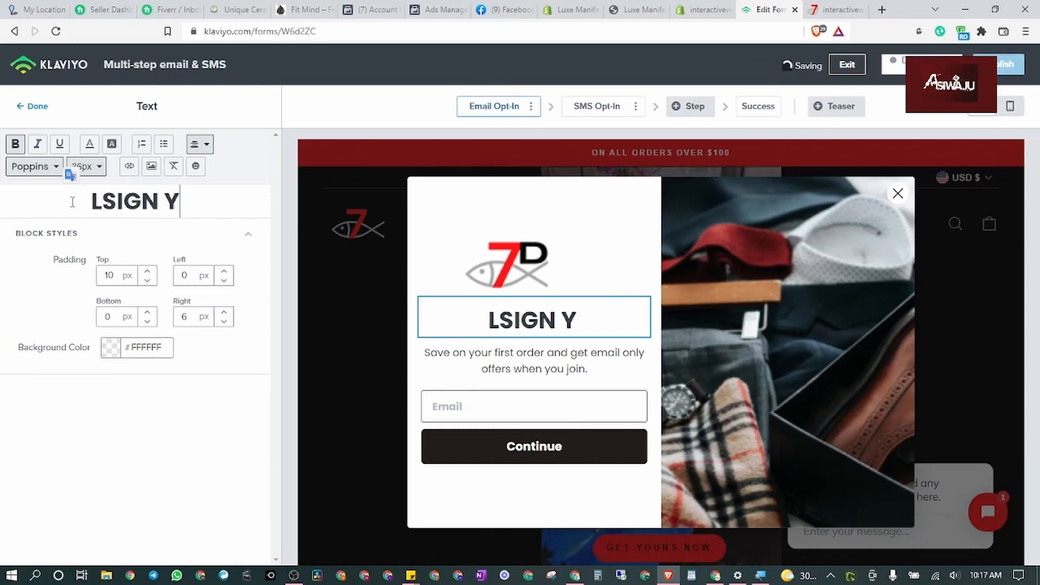
key("BackSpace")
key("BackSpace")
key("BackSpace")
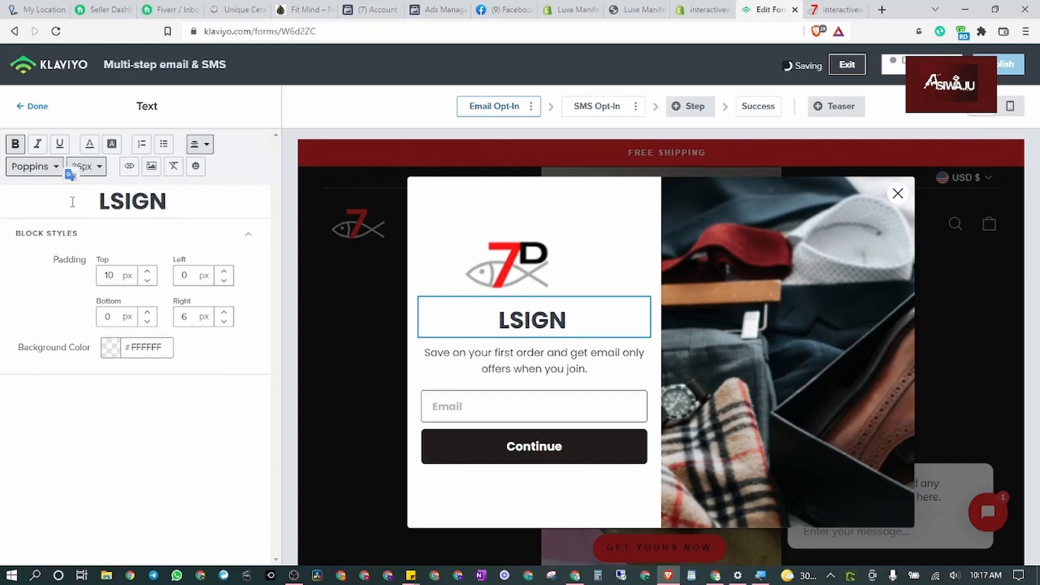
type("UP AND GET")
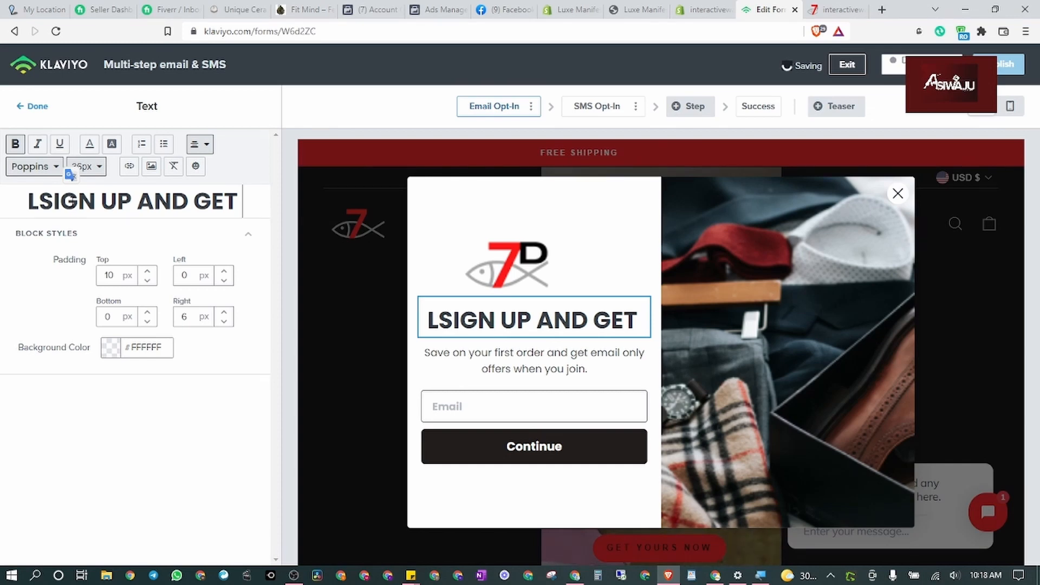
type(" 105")
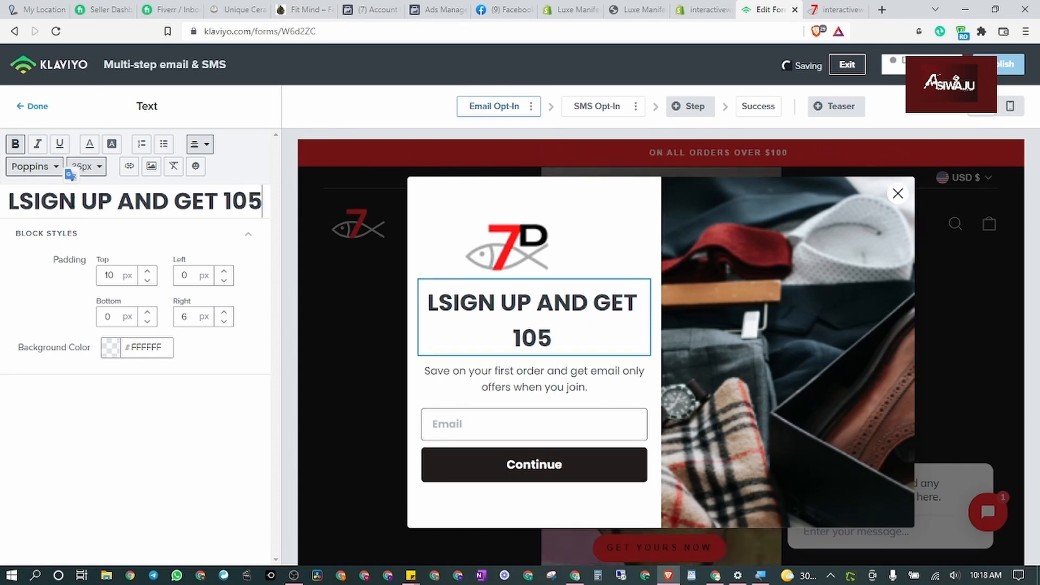
key("BackSpace")
type("%")
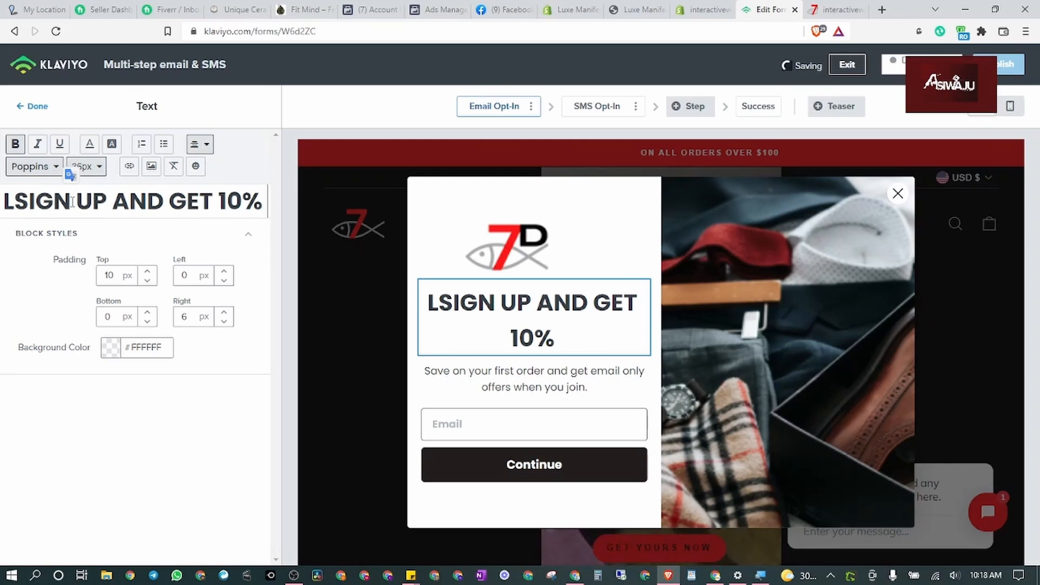
type(" OFF DISCOUNT")
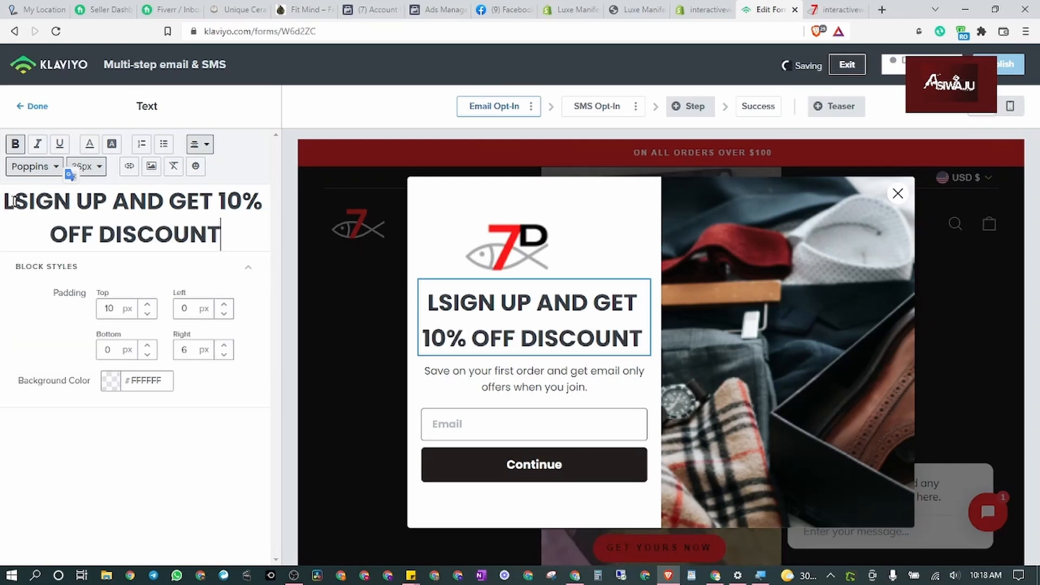
left_click(17, 202)
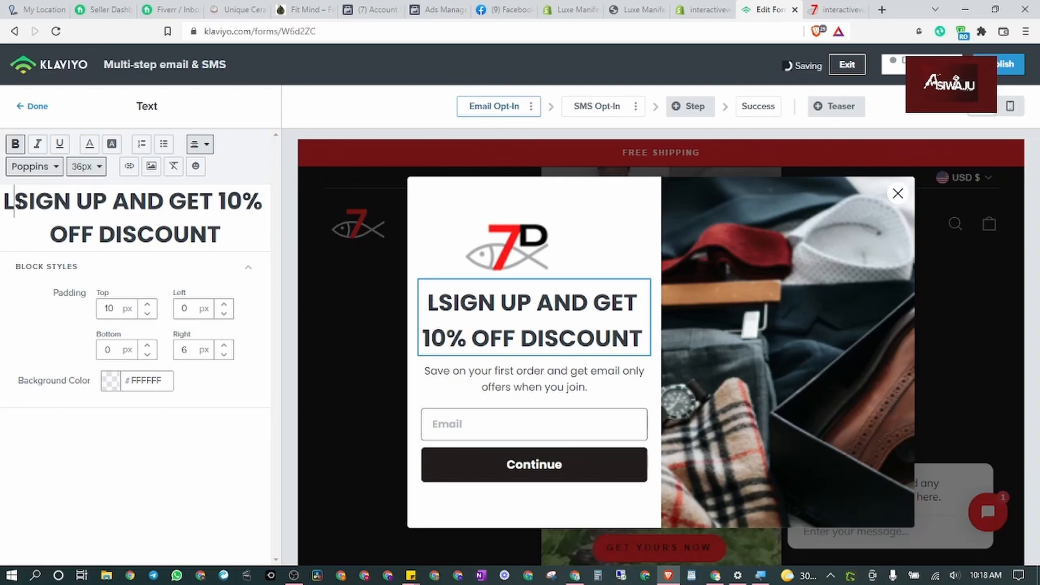
key("BackSpace")
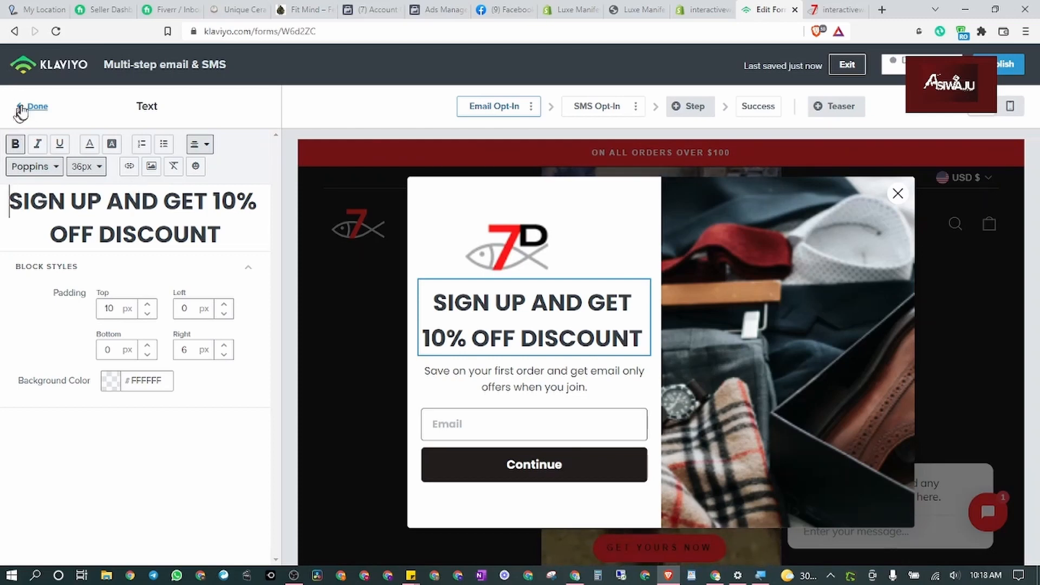
Step: Replace the text below the heading with "Sign up with your email address to be eligible for the 10% discount"
left_click(561, 394)
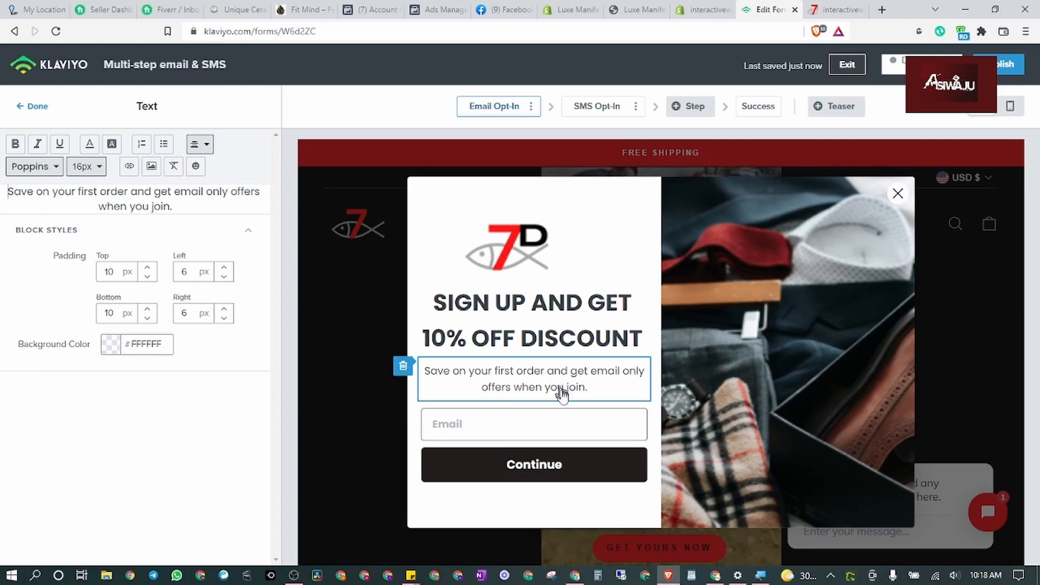
left_click(160, 207)
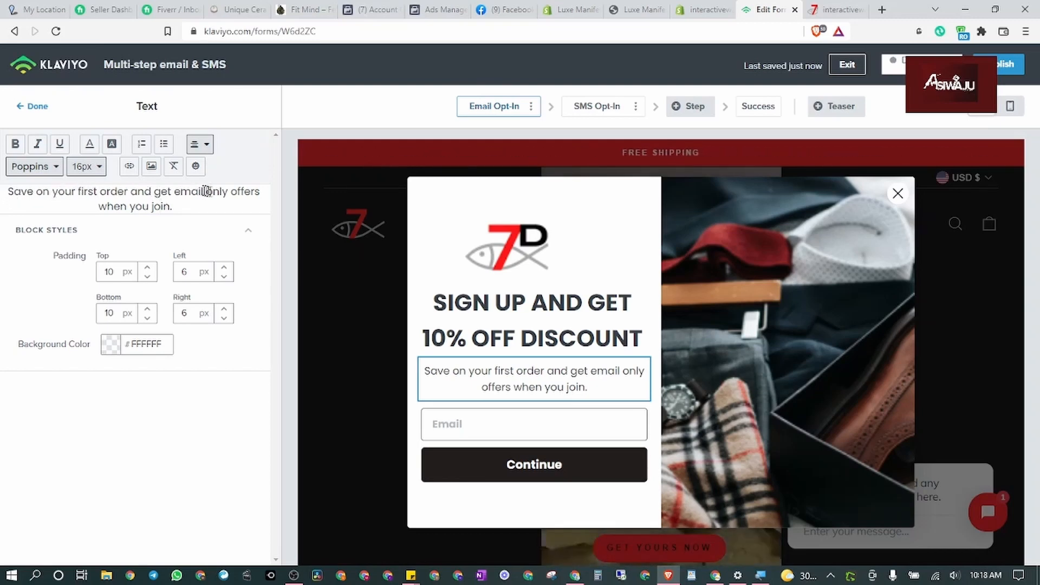
left_click_drag(174, 206, 2, 197)
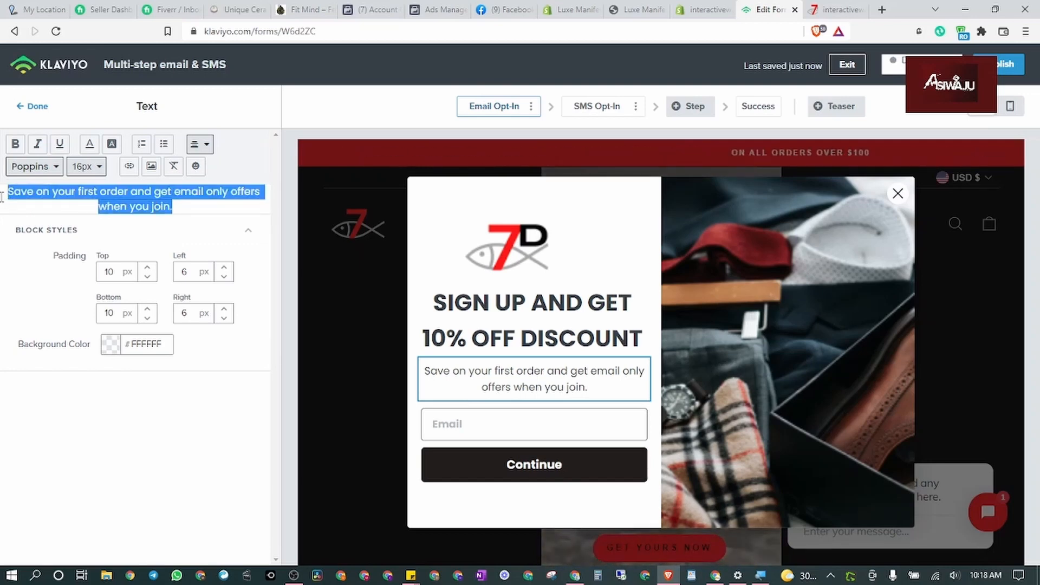
type("S")
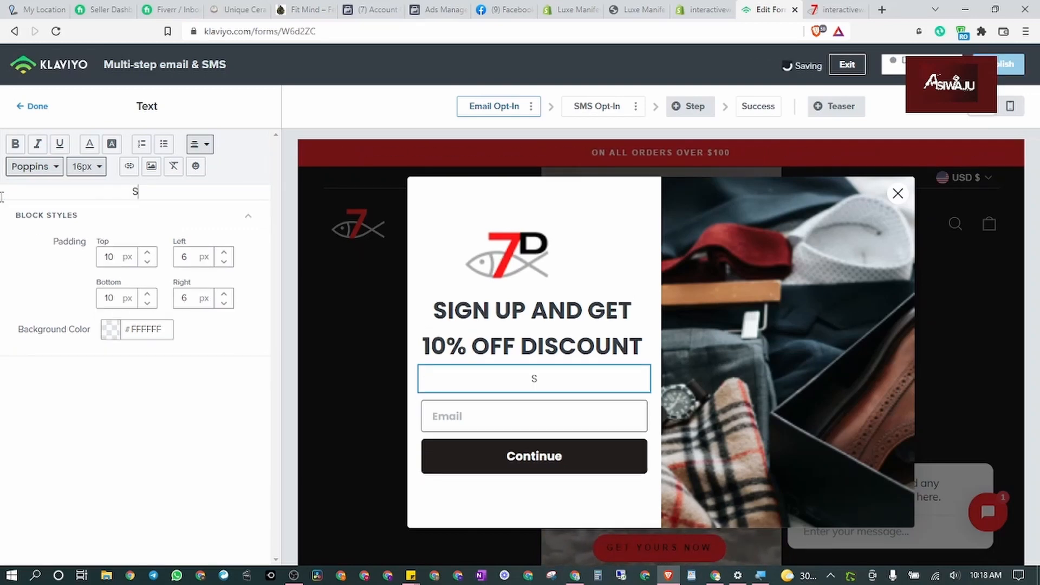
type("ign up ")
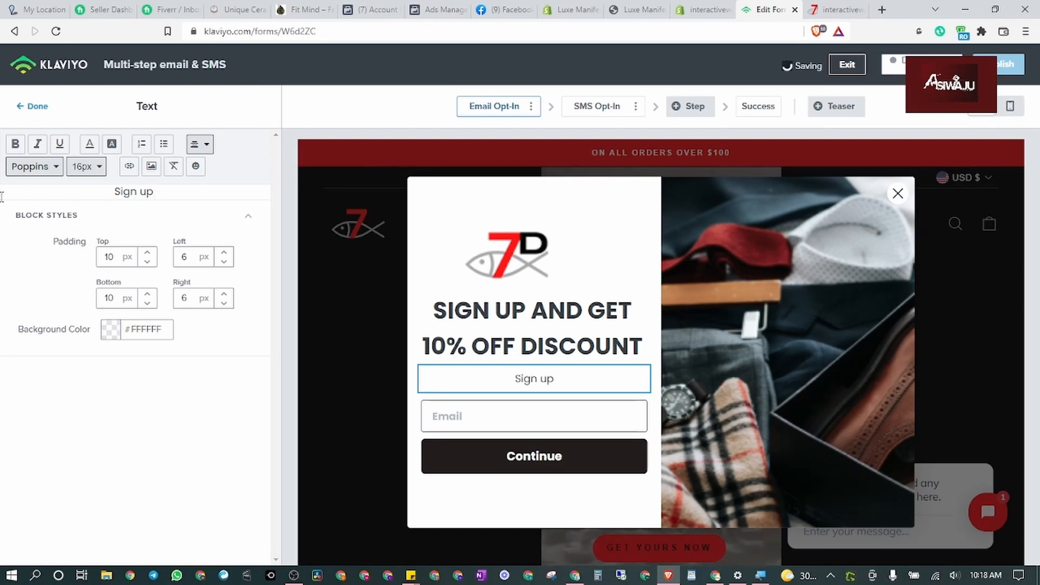
type("withy")
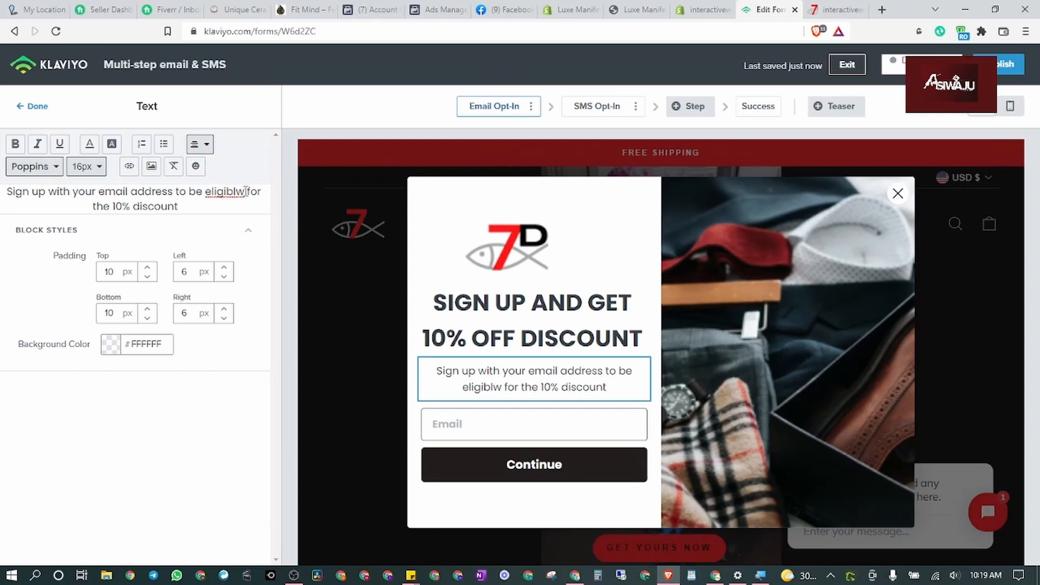
key("BackSpace")
type("e")
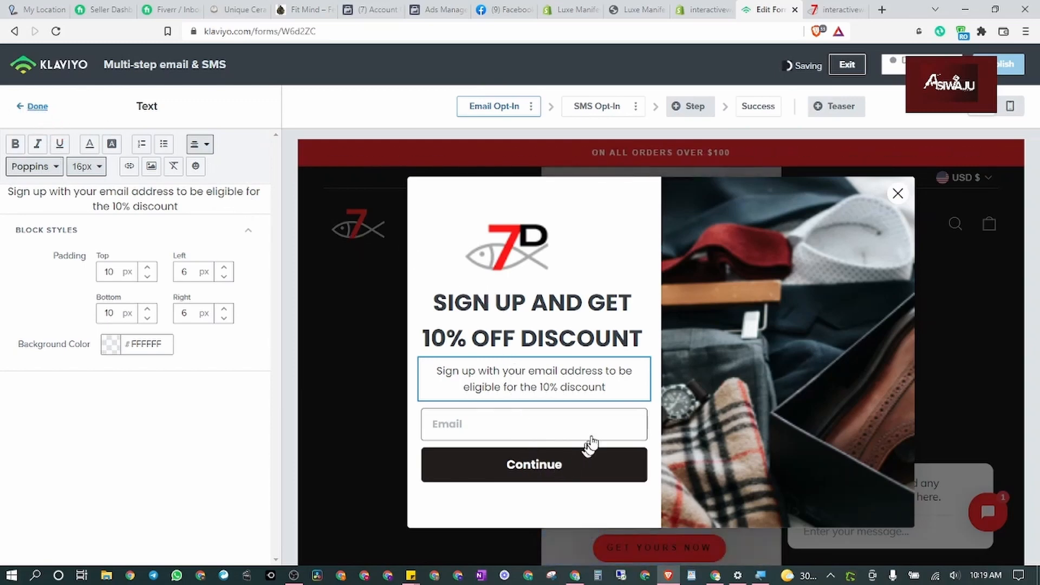
Step: Change the Continue button's text to "SIGN UP"
left_click(545, 473)
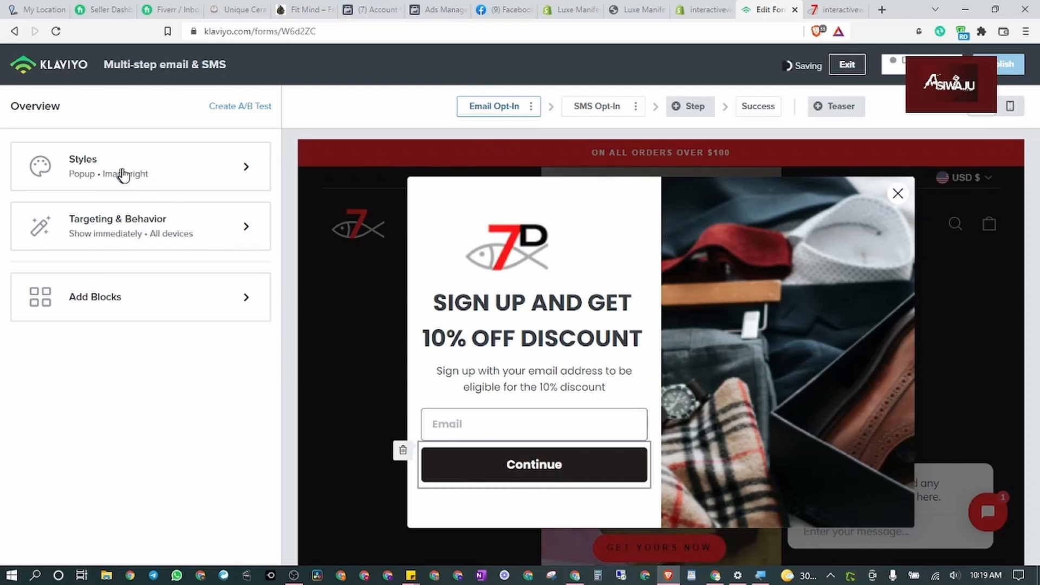
left_click(581, 467)
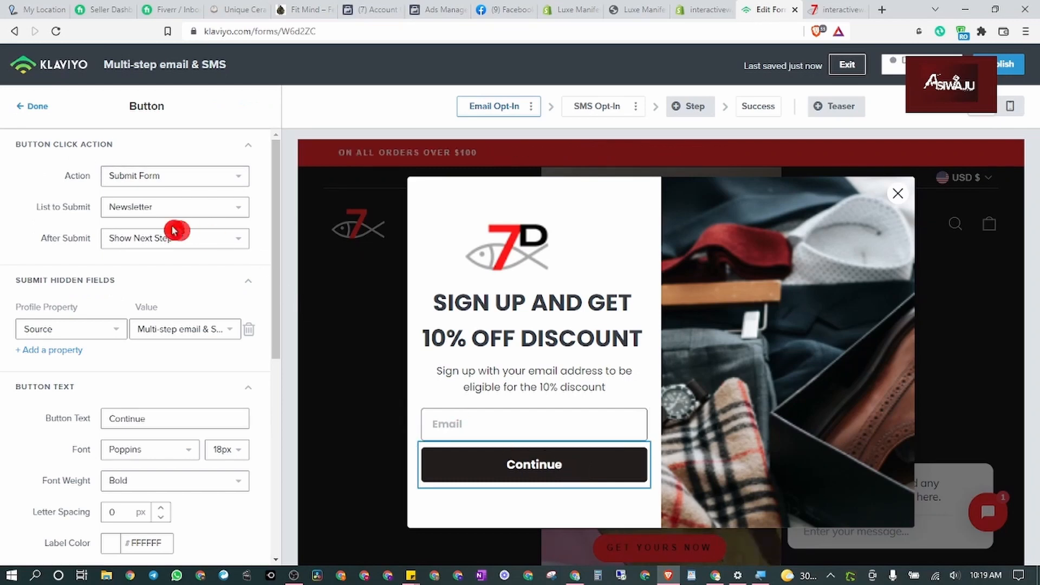
scroll(160, 303, "down", 2)
double_click(159, 292)
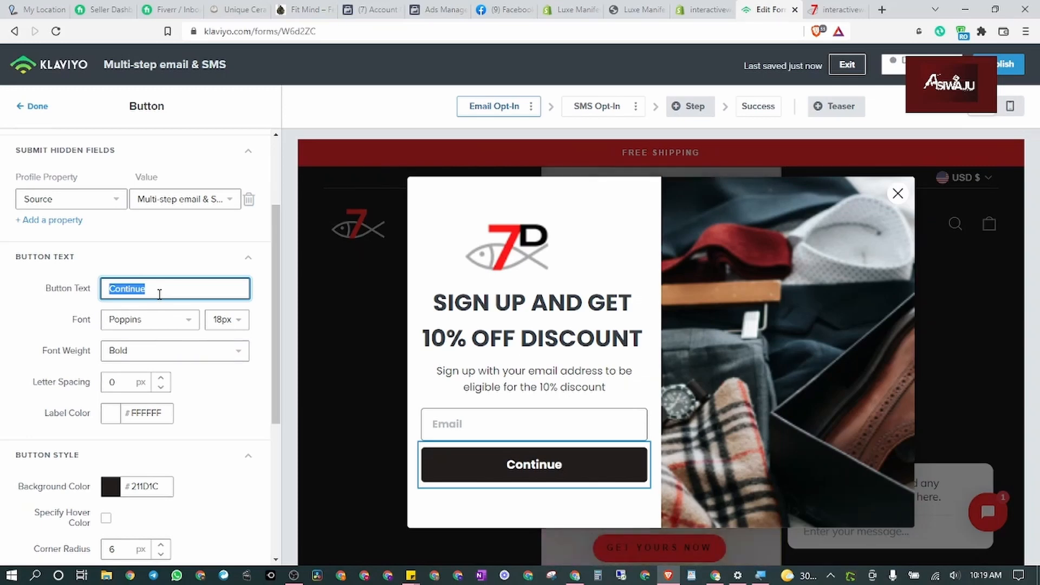
type("SIGN UP")
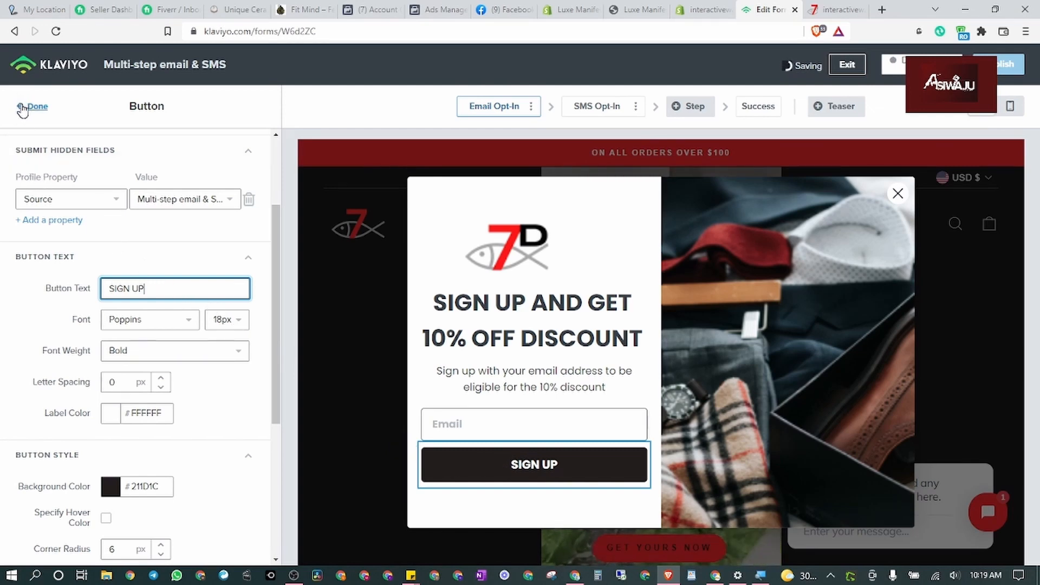
Step: Look at the settings of the popup's side image and close them
left_click(775, 290)
left_click(757, 300)
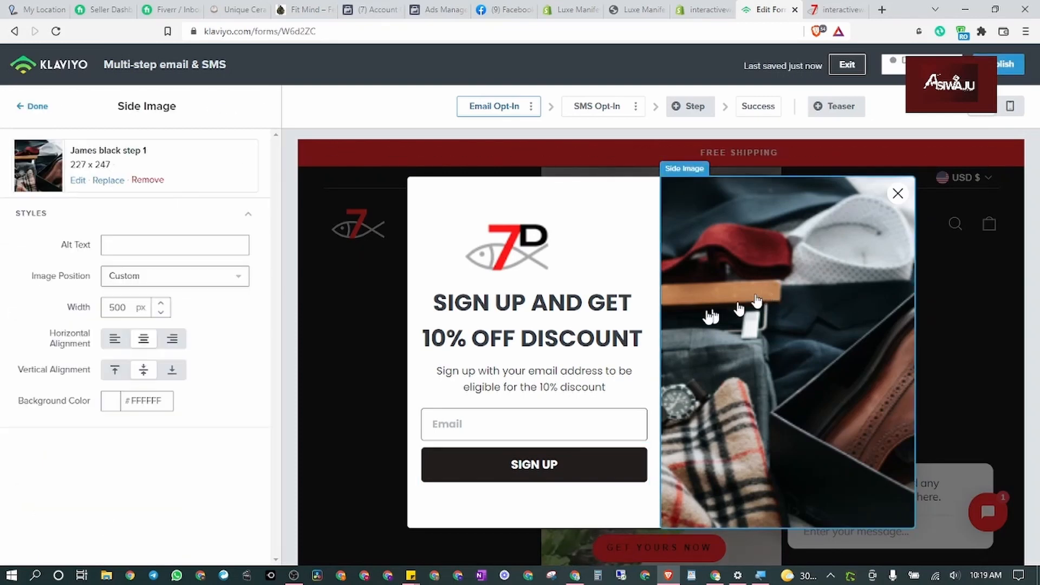
left_click(30, 106)
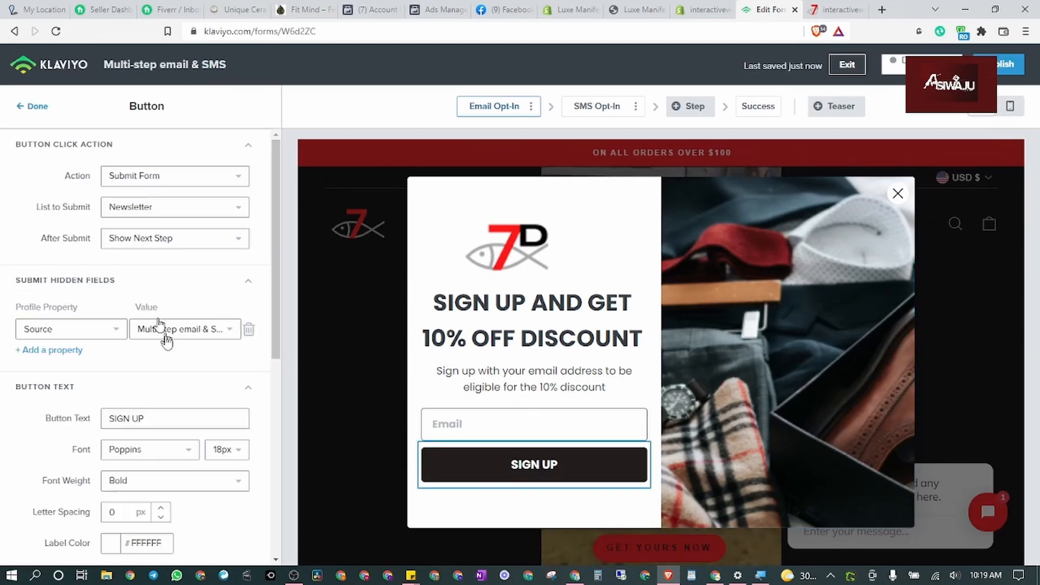
Step: Review the SIGN UP button's action, text and style settings and close them
scroll(168, 337, "down", 8)
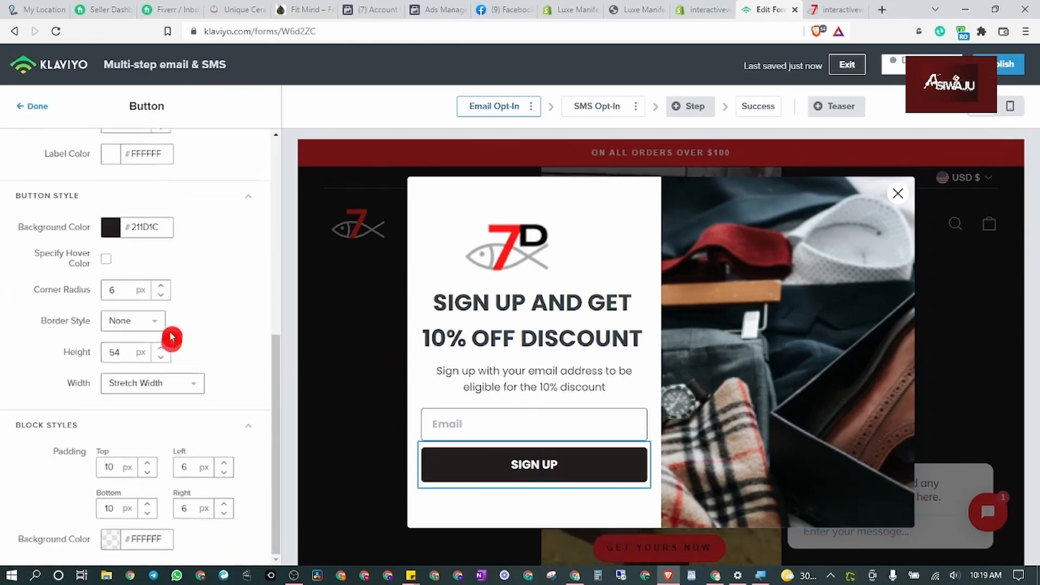
scroll(174, 325, "up", 8)
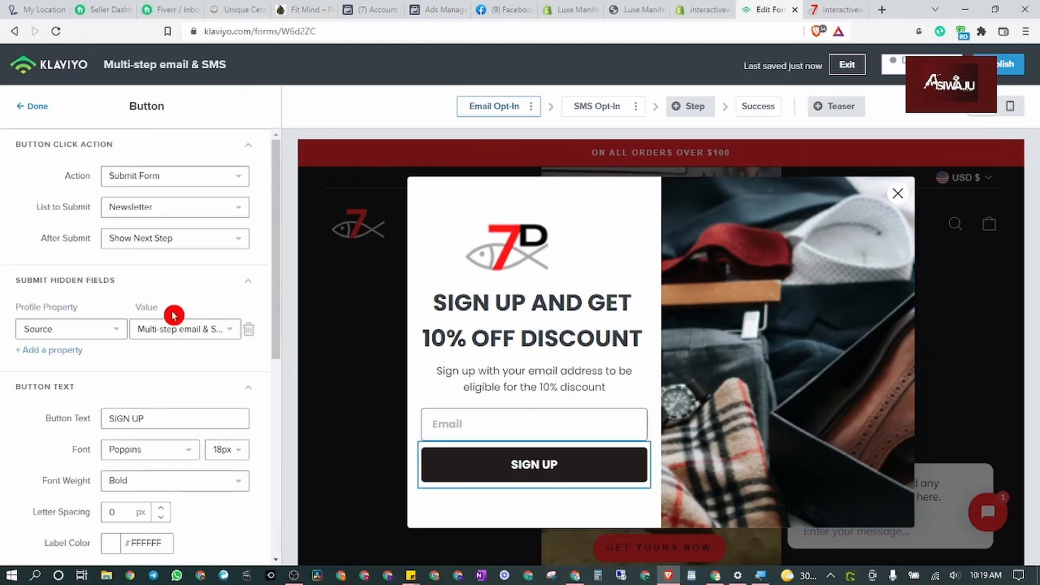
left_click(37, 107)
Step: Browse the image library for a replacement side image and look through the pictures on the storefront's home page
left_click(791, 253)
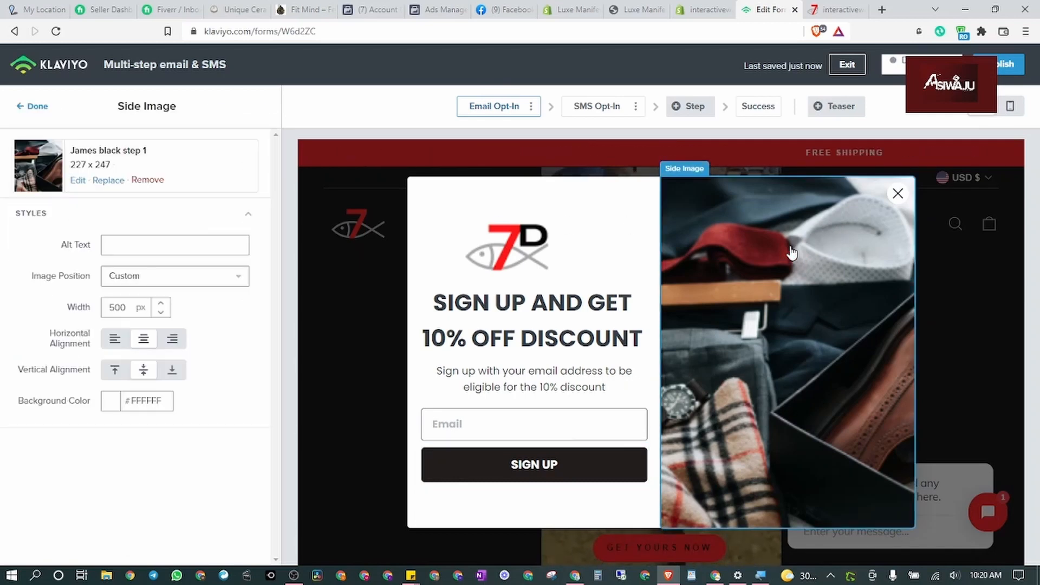
left_click(110, 181)
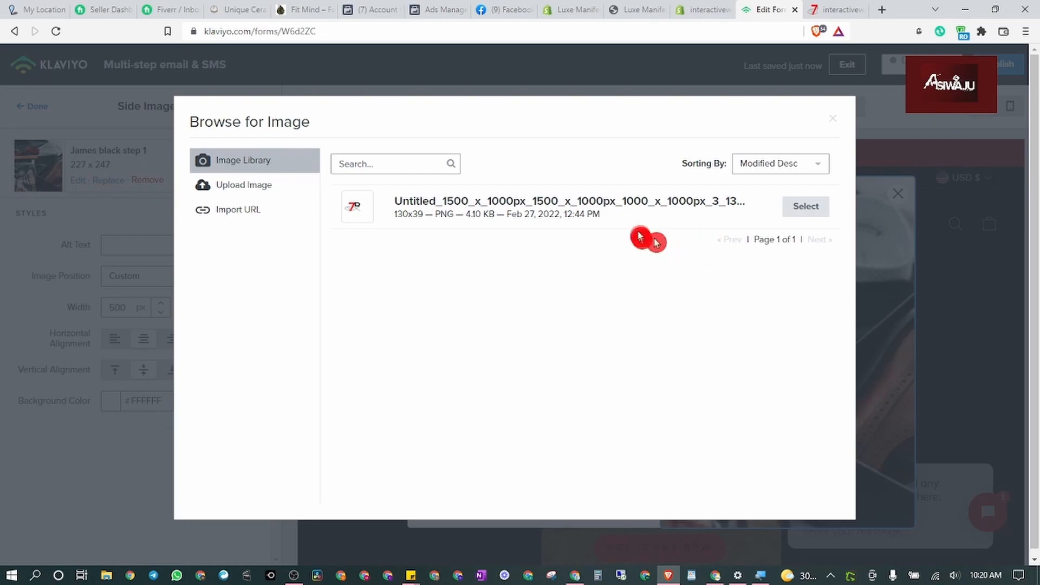
left_click(845, 6)
scroll(539, 206, "down", 10)
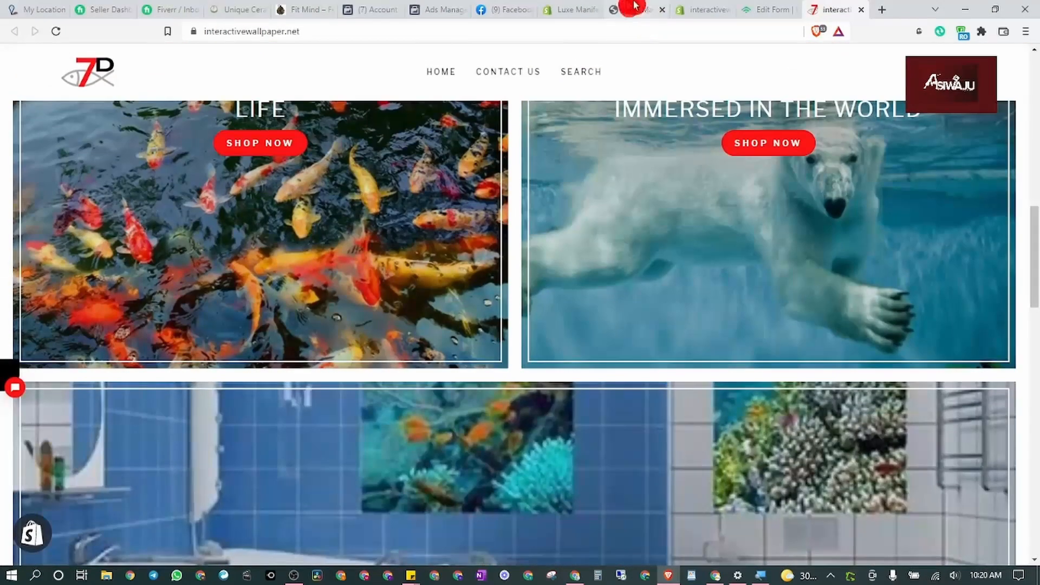
Step: In the Shopify admin, open the MINUS10 discount and copy its discount code
left_click(704, 9)
left_click(62, 143)
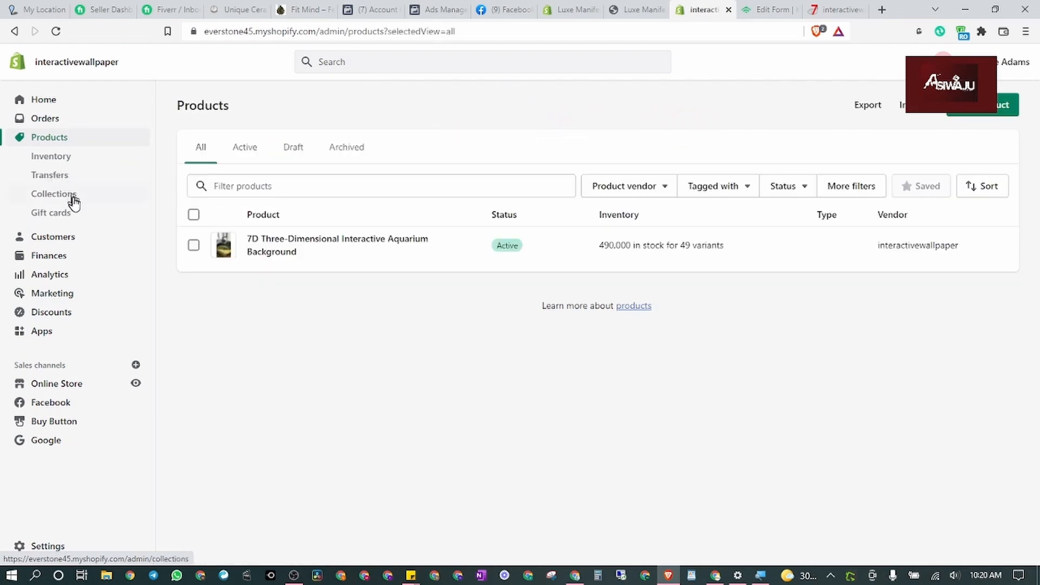
left_click(54, 315)
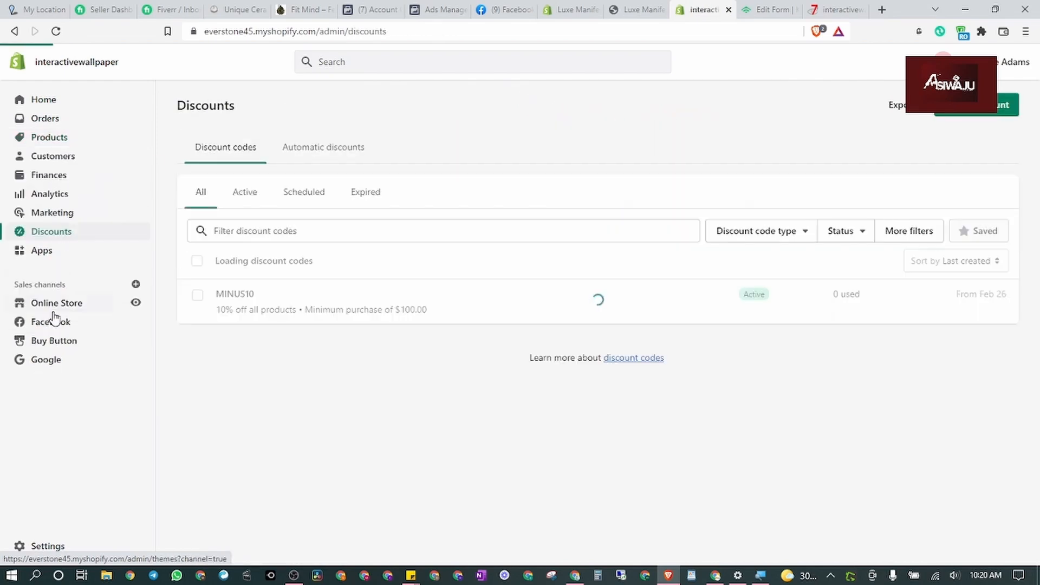
left_click(336, 302)
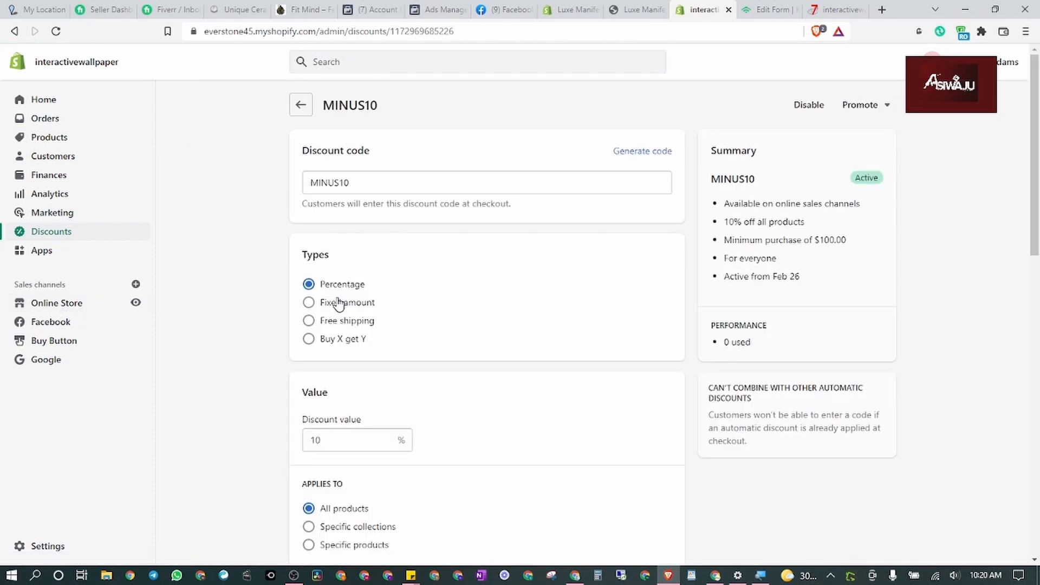
left_click(349, 170)
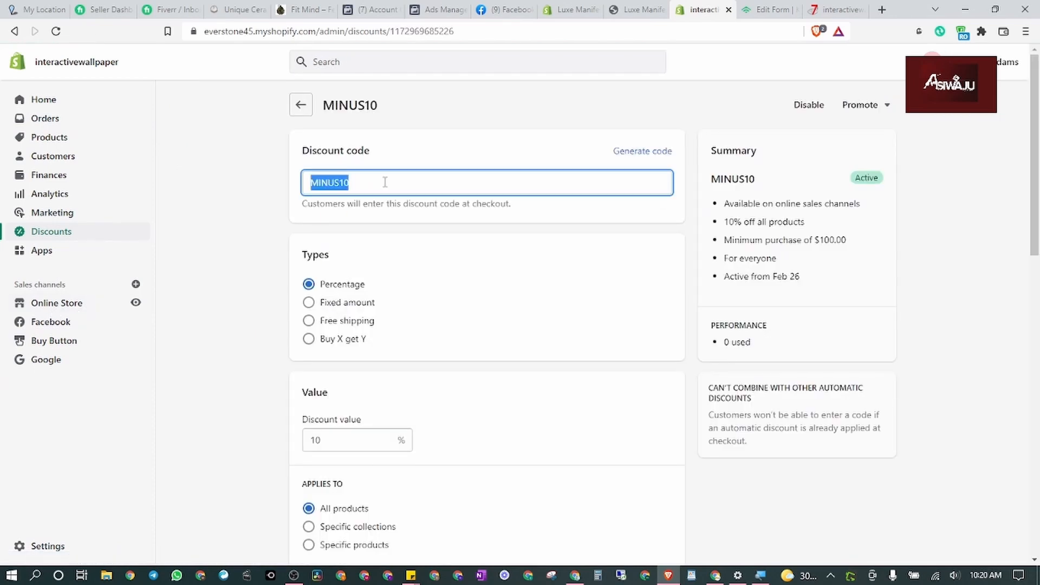
Step: Return to the Klaviyo form, close the image browser and open the popup's Success step
left_click(829, 9)
left_click(780, 9)
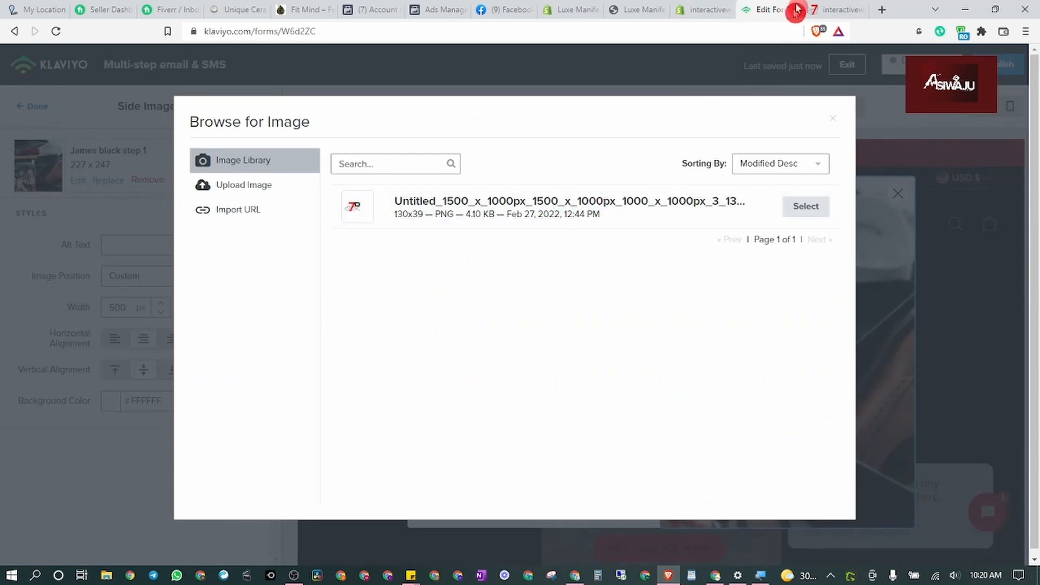
left_click(833, 118)
left_click(581, 199)
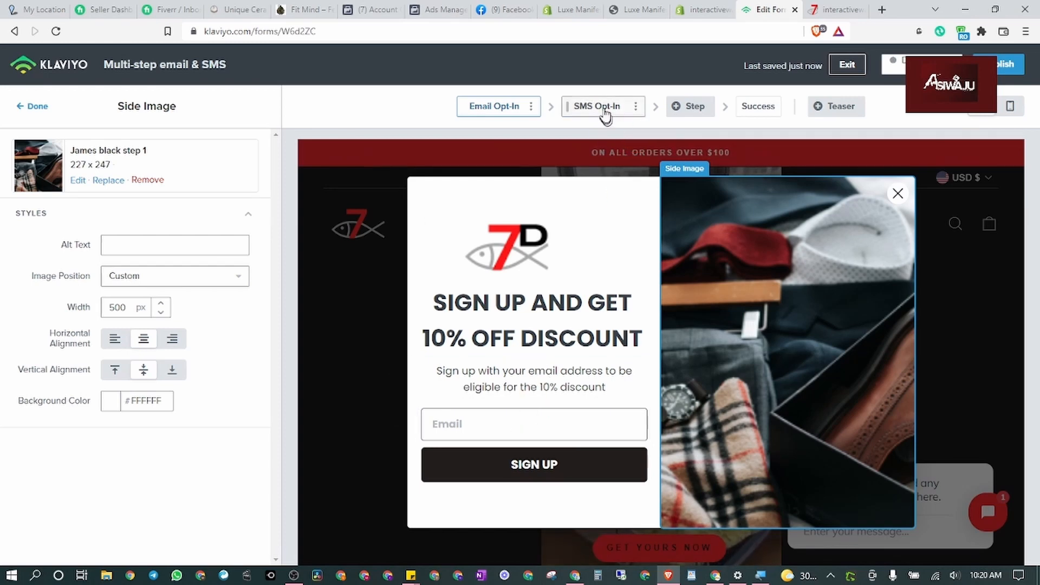
left_click(757, 109)
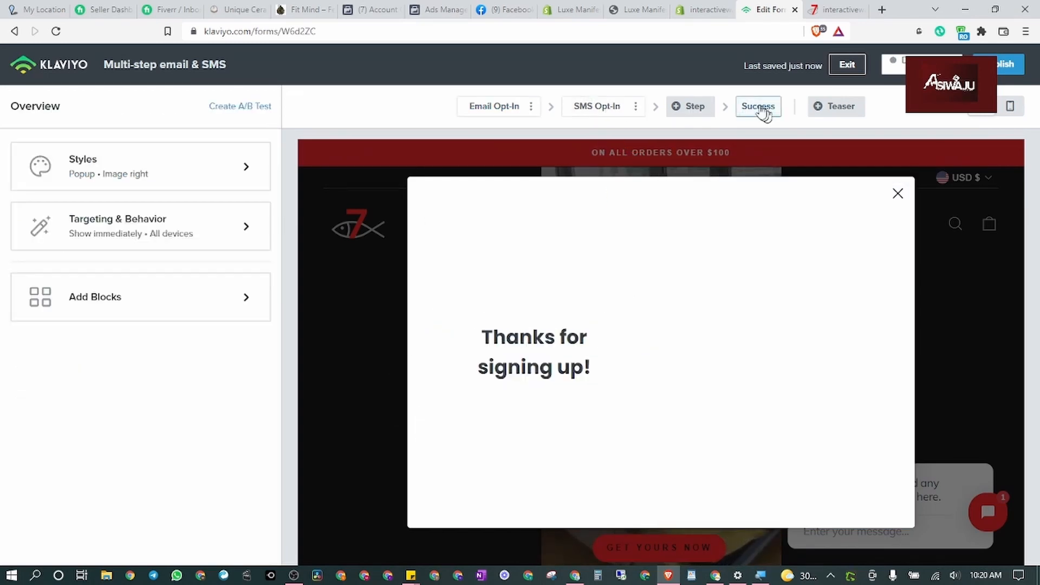
left_click(665, 355)
left_click(669, 355)
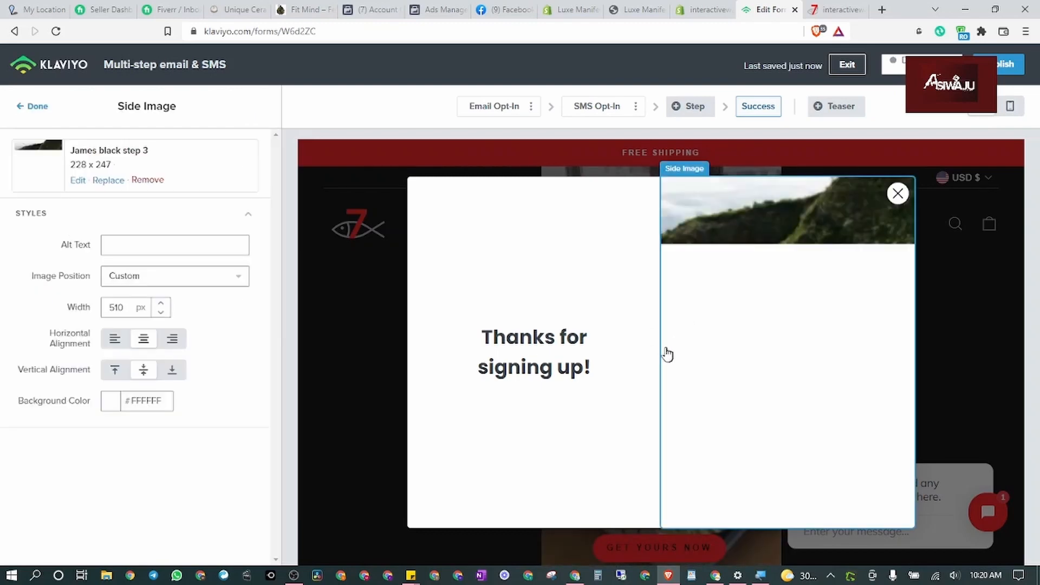
Step: Append the discount code MINUS10 after "Thanks for signing up!" in the Success step's text
left_click(530, 351)
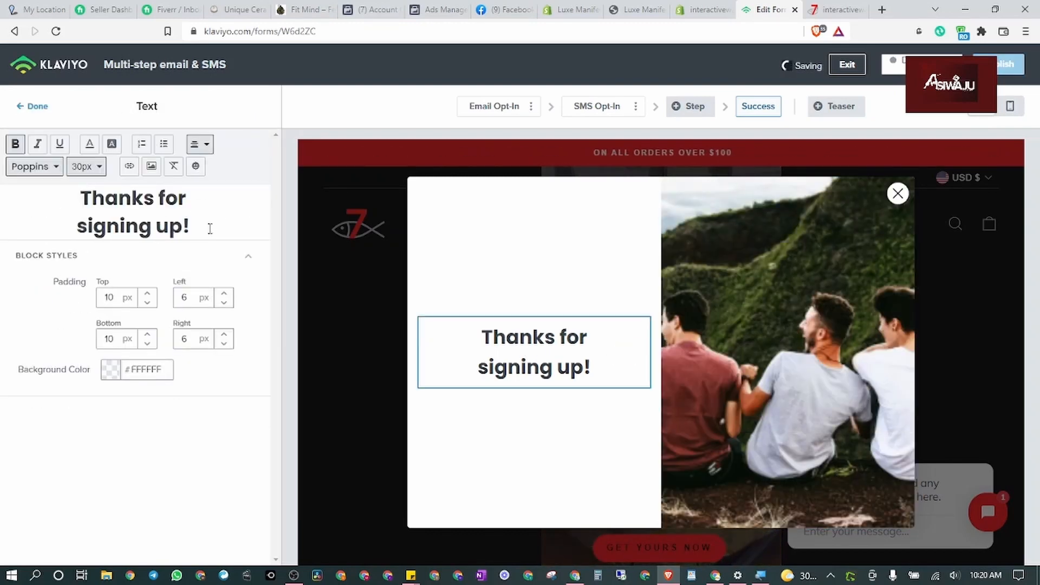
type("MINUS10")
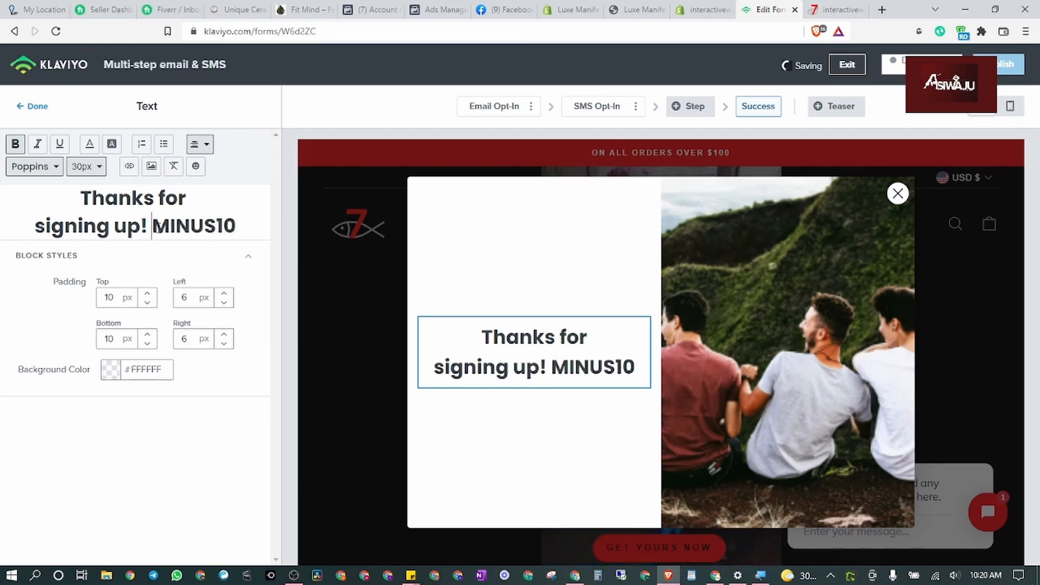
type("A")
key("BackSpace")
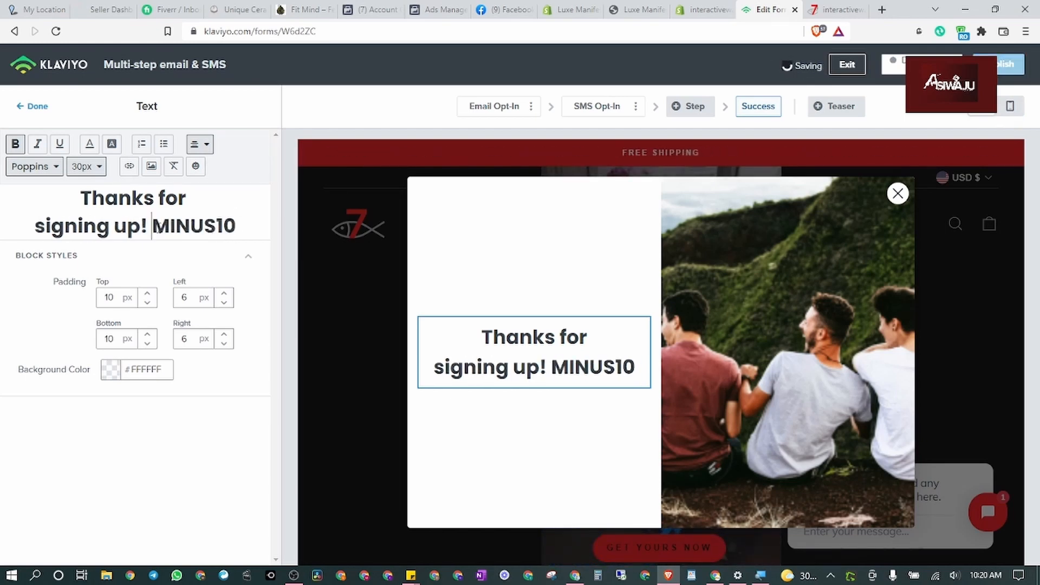
Step: Insert "Use code at checkout" before MINUS10 in the thank-you text and enclose the code in quotation marks
type("Use")
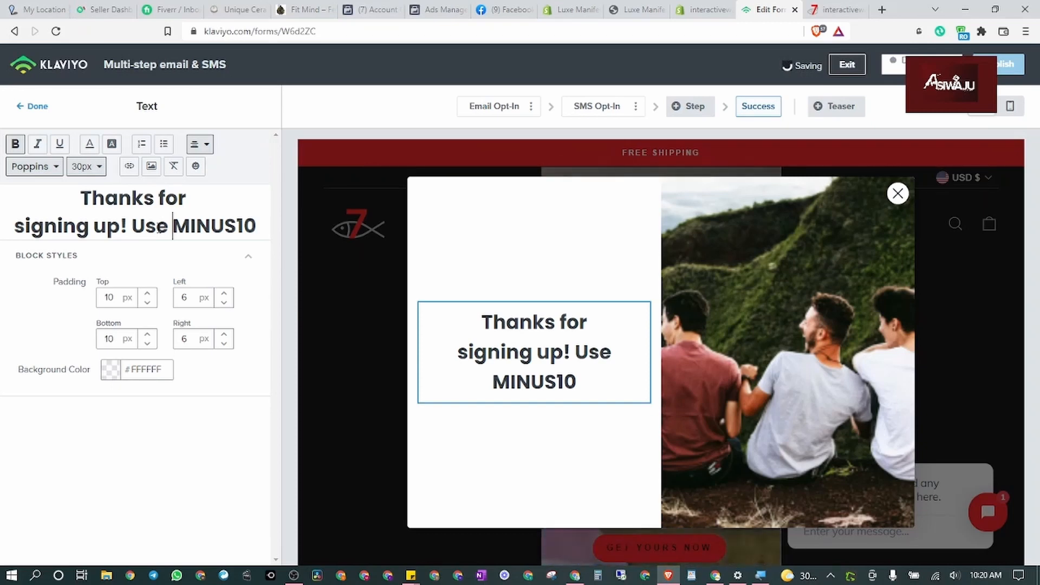
type("code at checkoput")
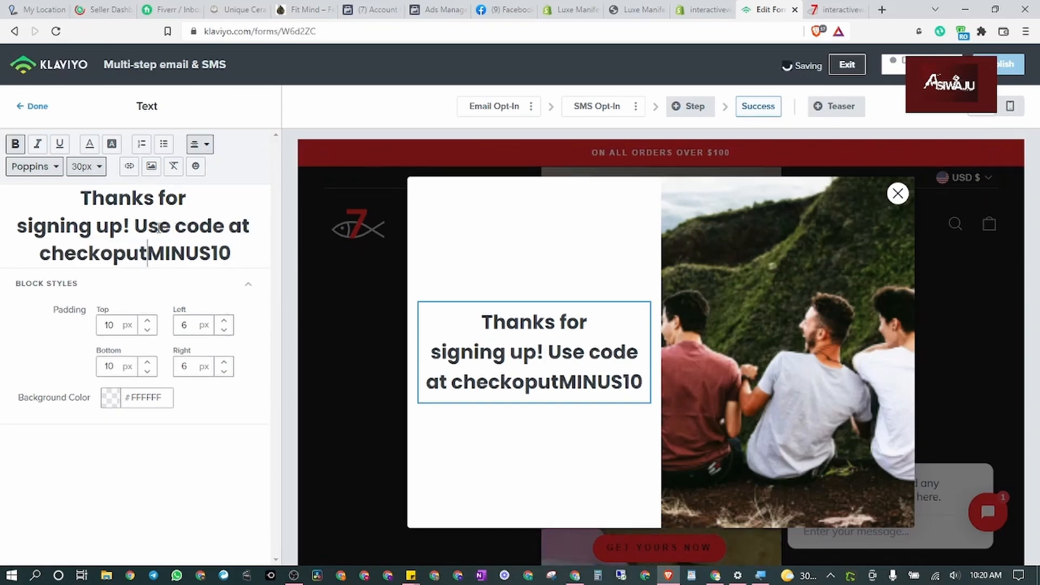
key("BackSpace")
key("BackSpace")
key("BackSpace")
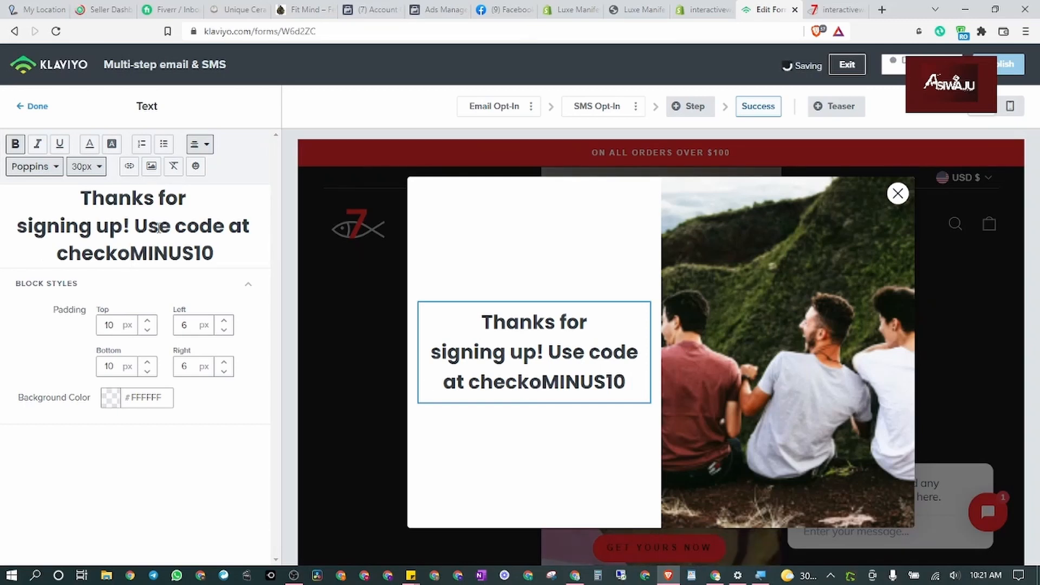
type("ut \"")
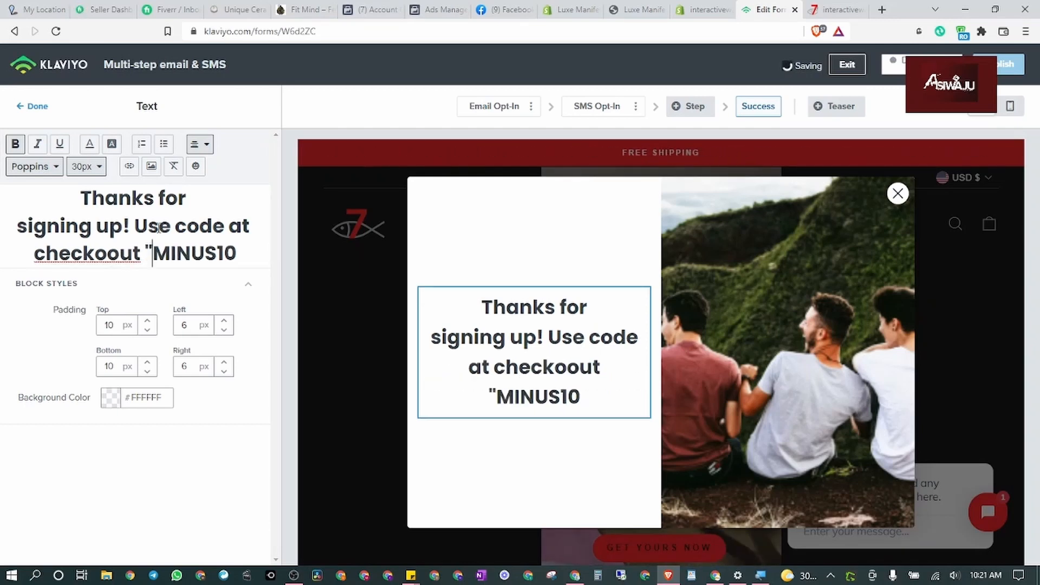
left_click(245, 256)
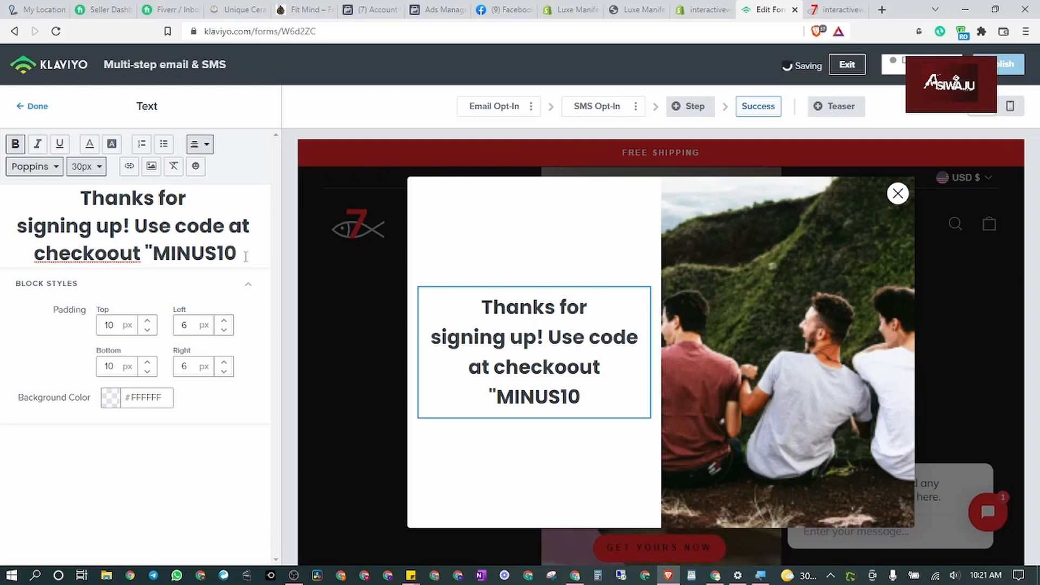
type("\"")
mouse_move(140, 226)
left_mouse_down()
mouse_move(130, 254)
mouse_move(133, 228)
left_mouse_up()
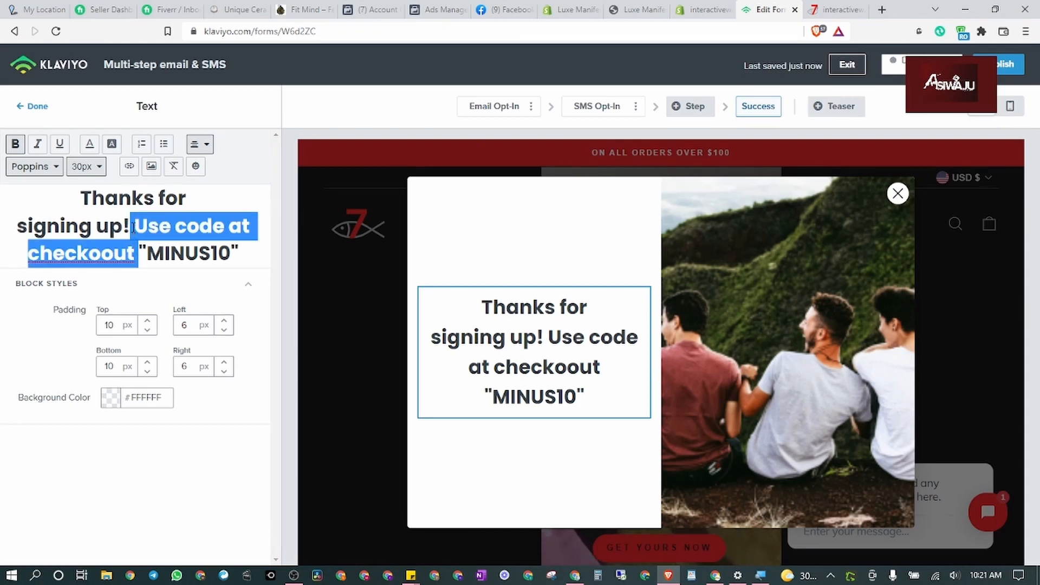
left_click(103, 253)
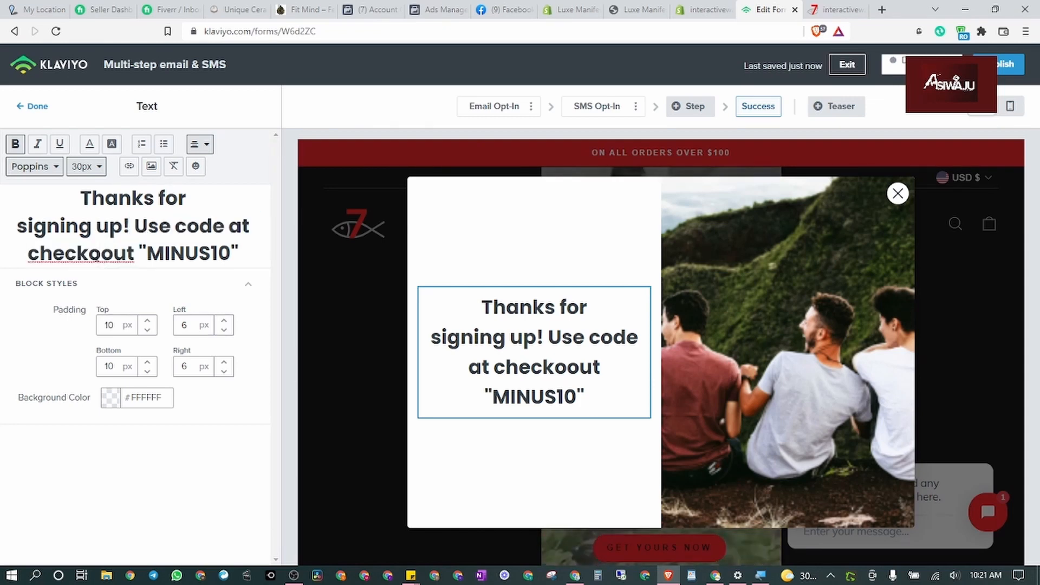
key("BackSpace")
Step: Set the font size of "Use code at checkout" to 24px and finish editing the text block
left_click_drag(128, 255, 130, 229)
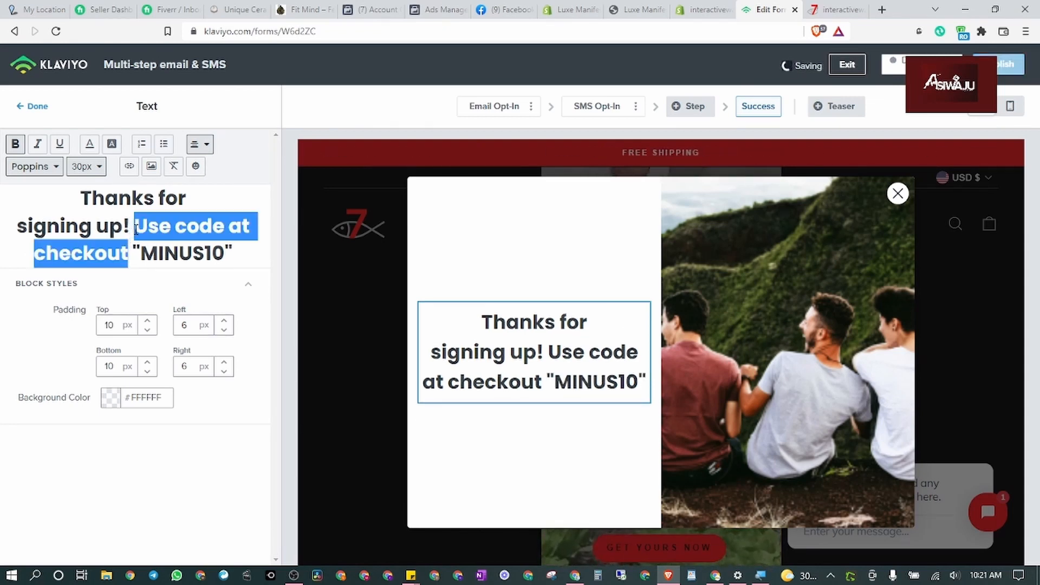
left_click(82, 167)
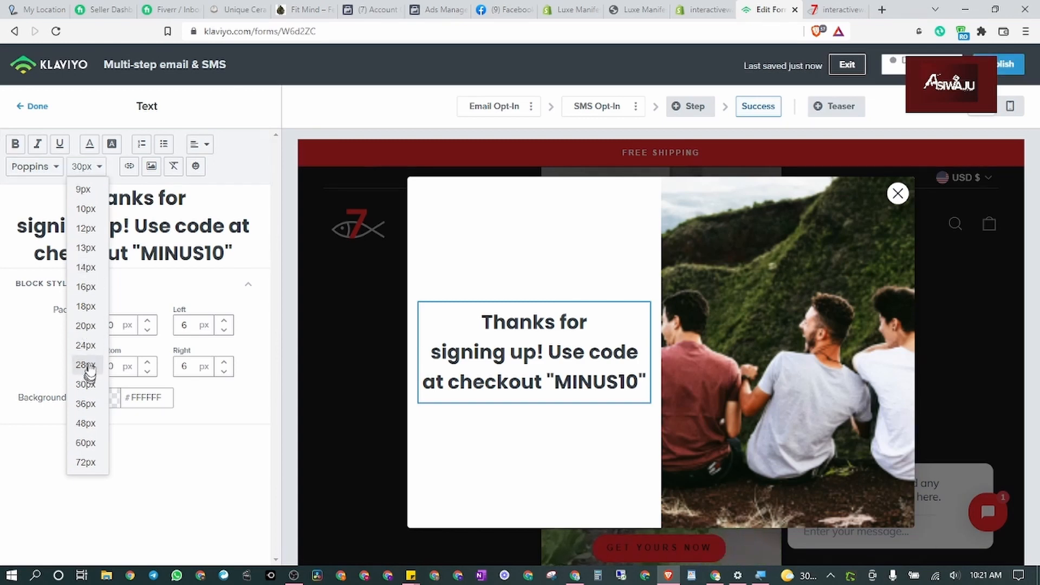
left_click(87, 345)
left_click(167, 232)
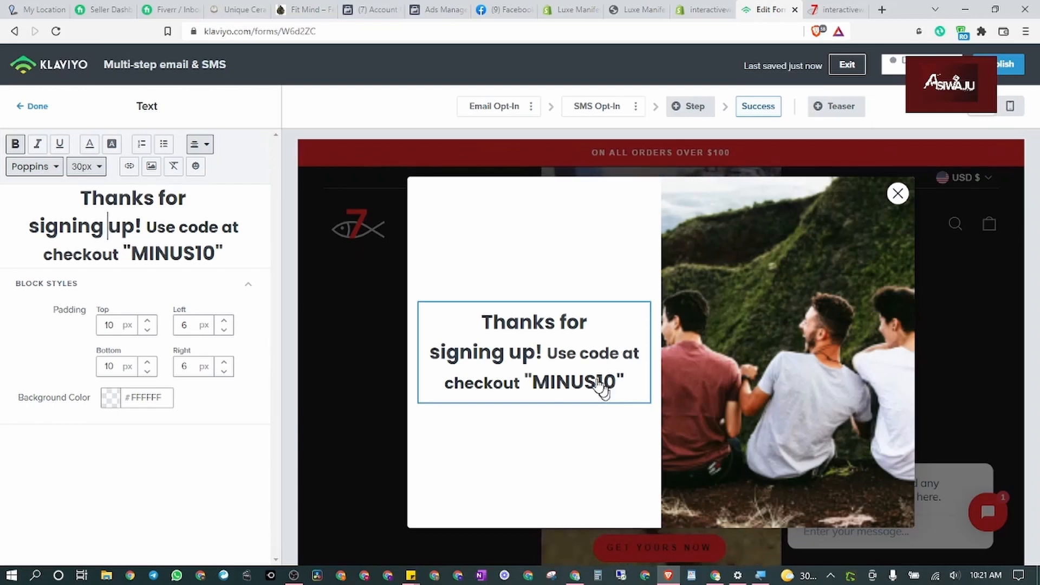
left_click(24, 106)
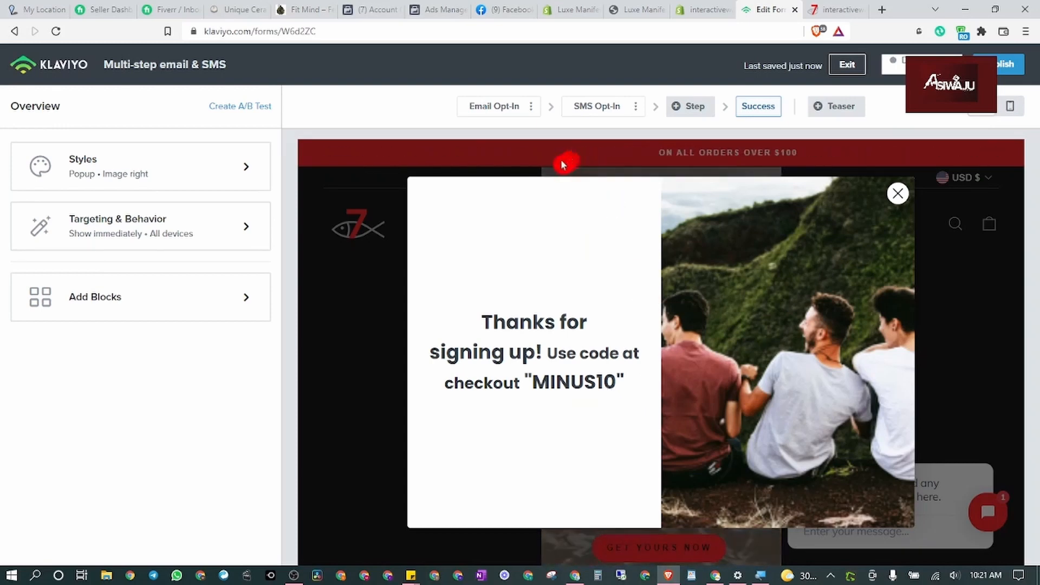
Step: View the Email Opt-In step's side image settings and open the 7D Three-Dimensional Interactive Aquarium Background product in the Shopify admin
left_click(488, 111)
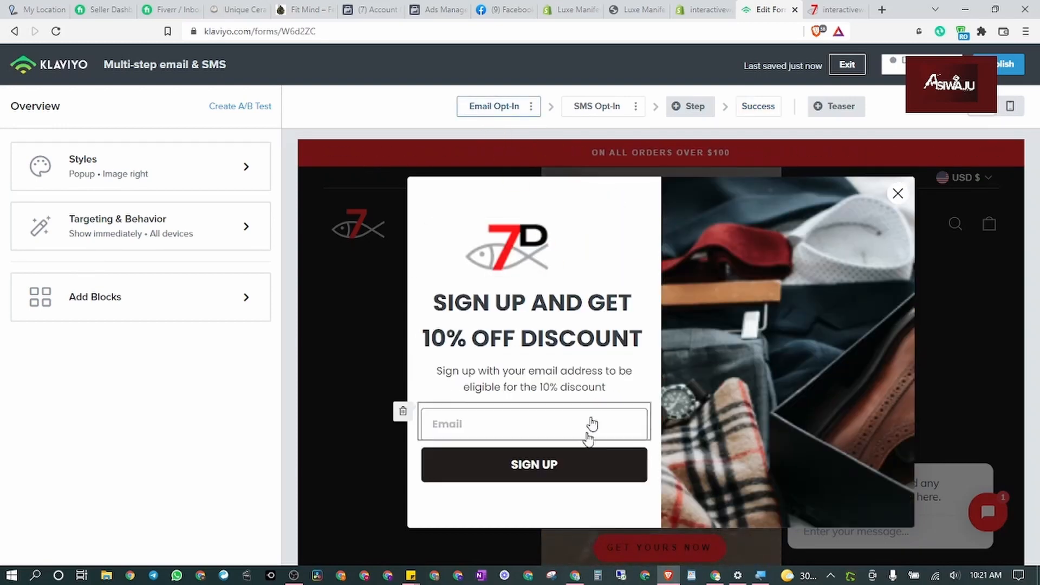
left_click(740, 369)
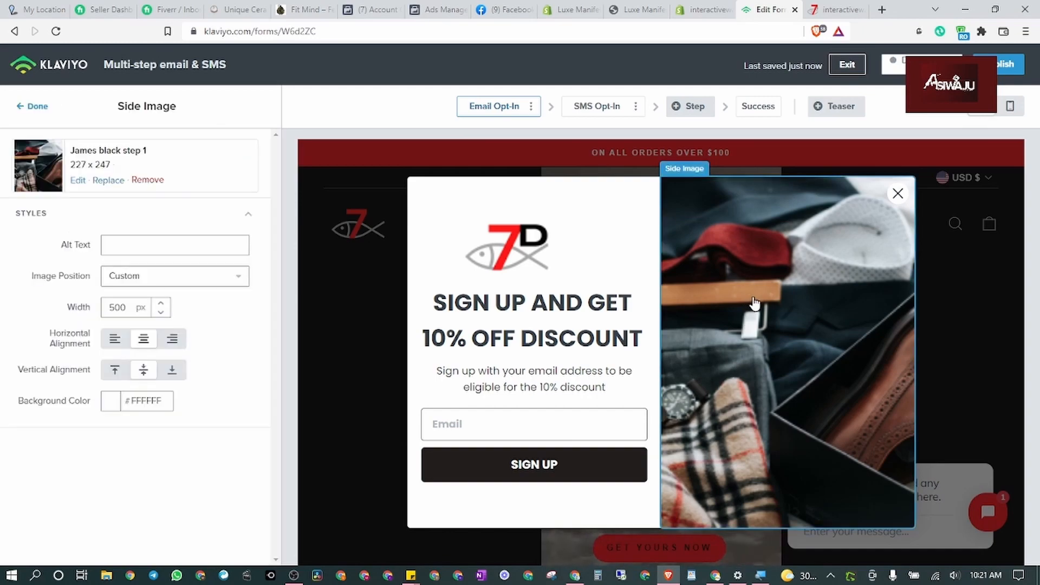
left_click(587, 6)
left_click(696, 6)
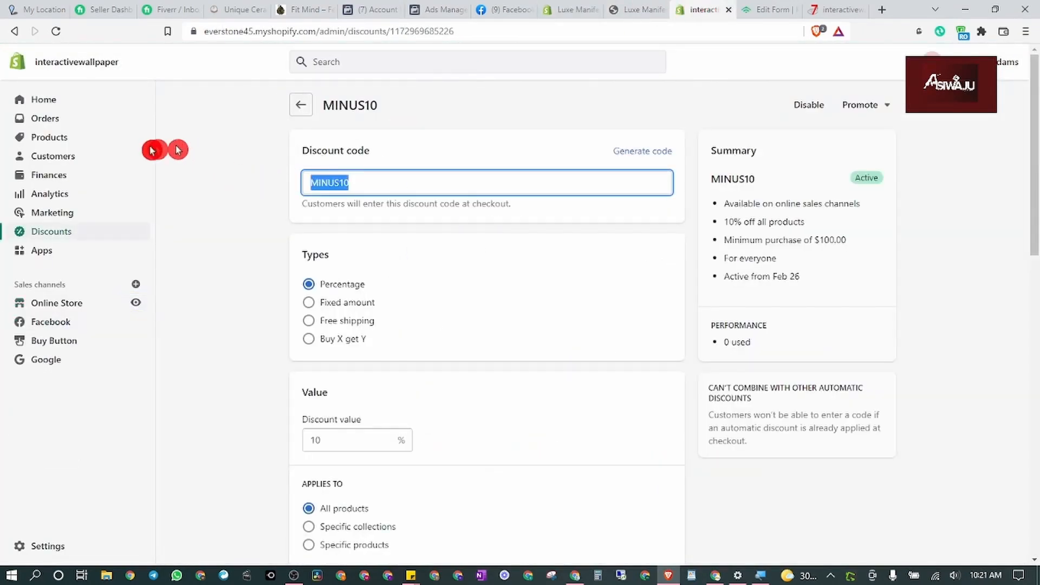
left_click(73, 145)
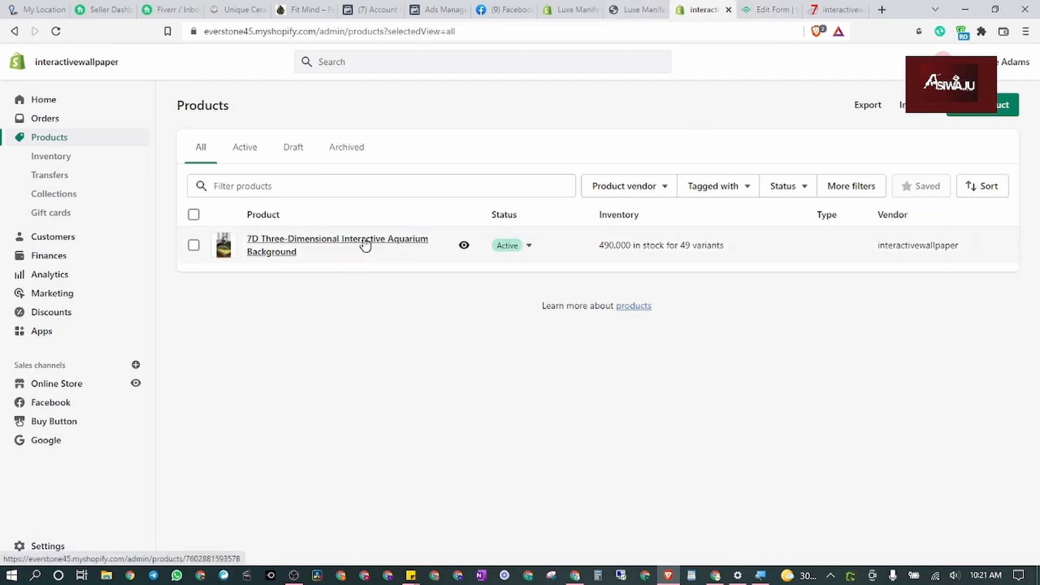
left_click(363, 242)
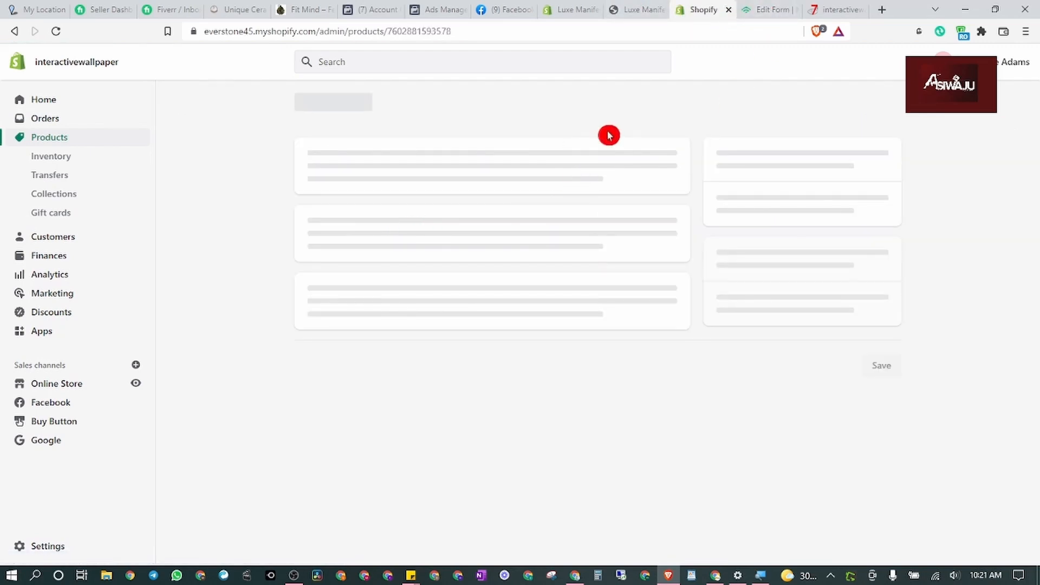
Step: Switch back to the Klaviyo form and view its SMS Opt-In step
left_click(794, 8)
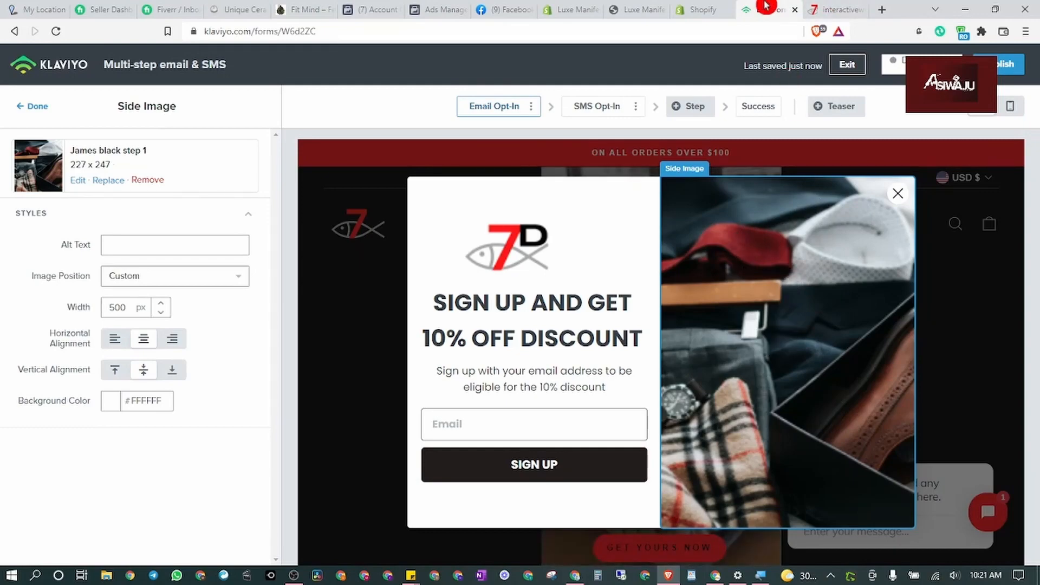
left_click(699, 7)
key("ctrl+Tab")
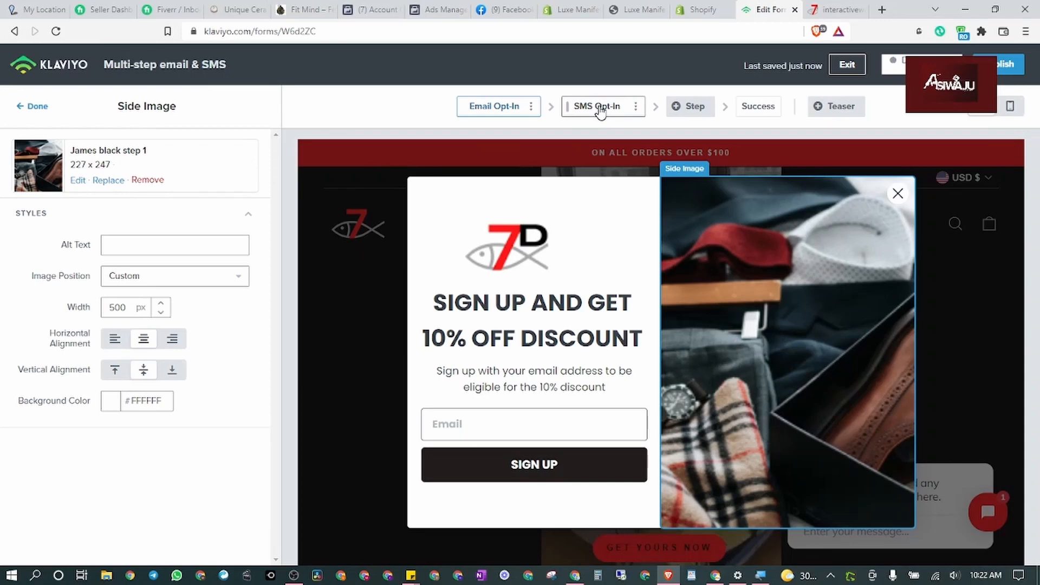
left_click(600, 109)
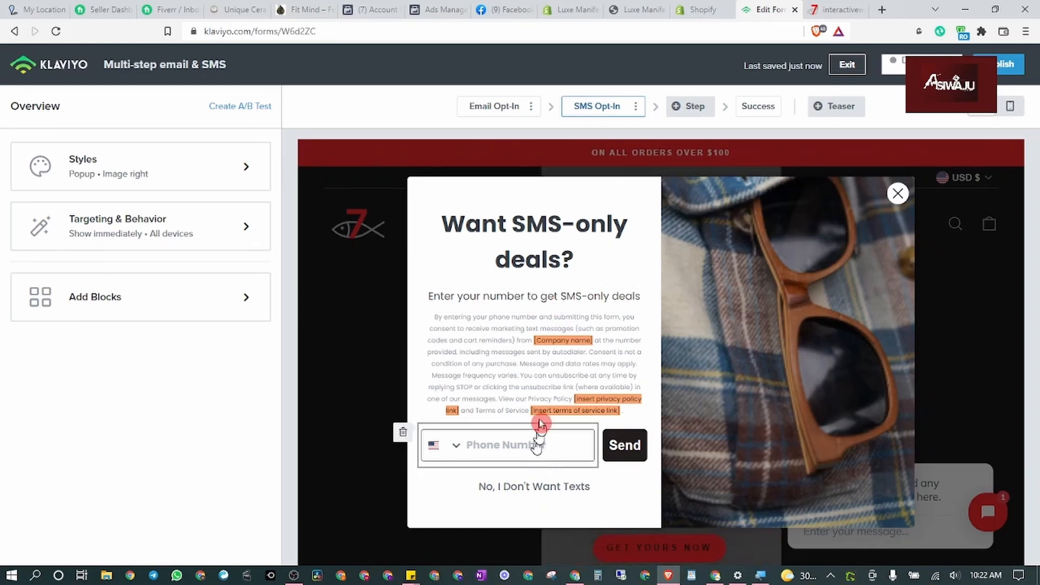
Step: Delete the SMS Opt-In step from the form and confirm the deletion
left_click(636, 107)
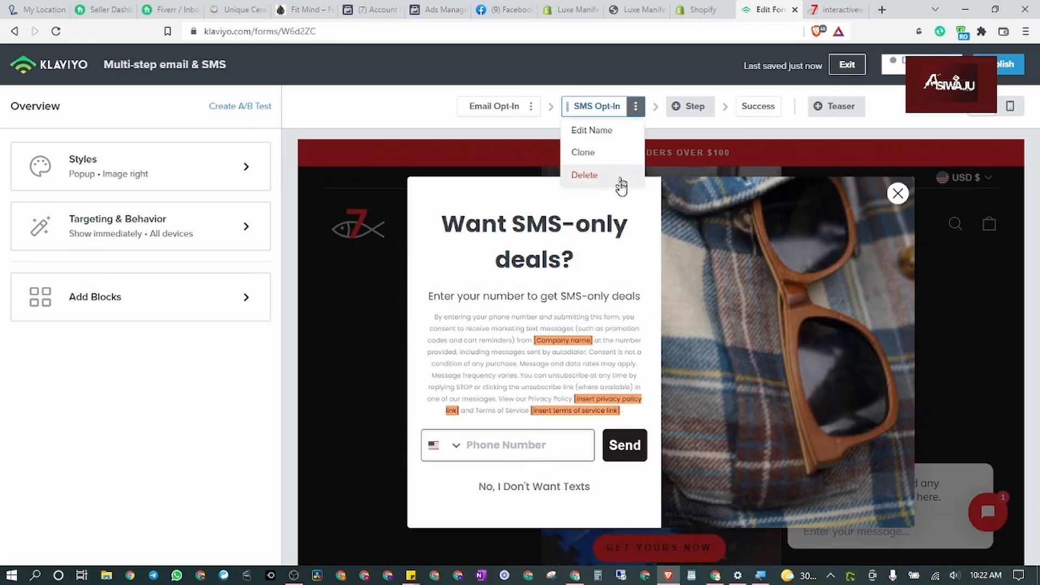
left_click(587, 227)
left_click(587, 232)
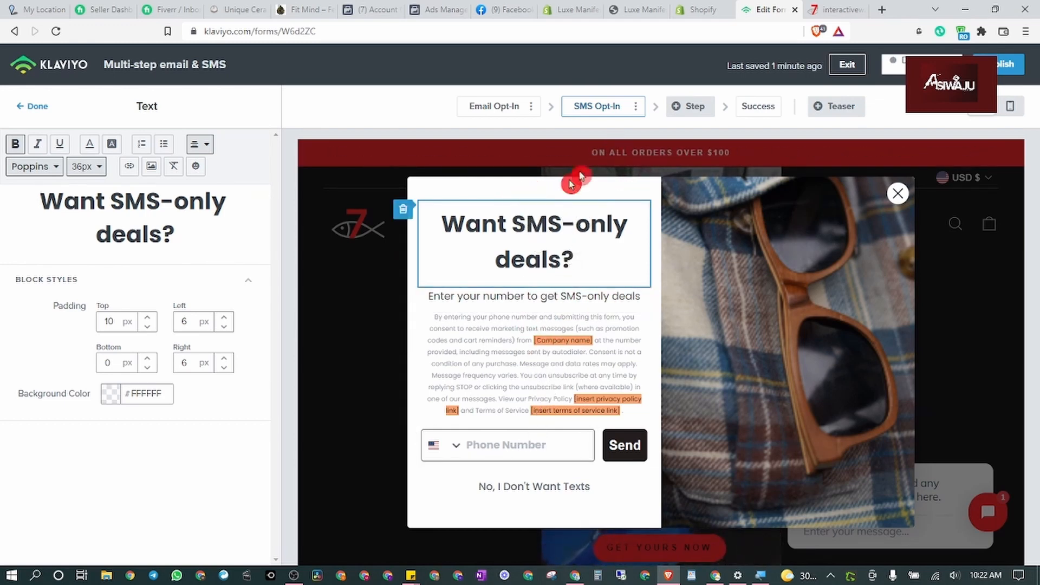
left_click(635, 106)
left_click(585, 175)
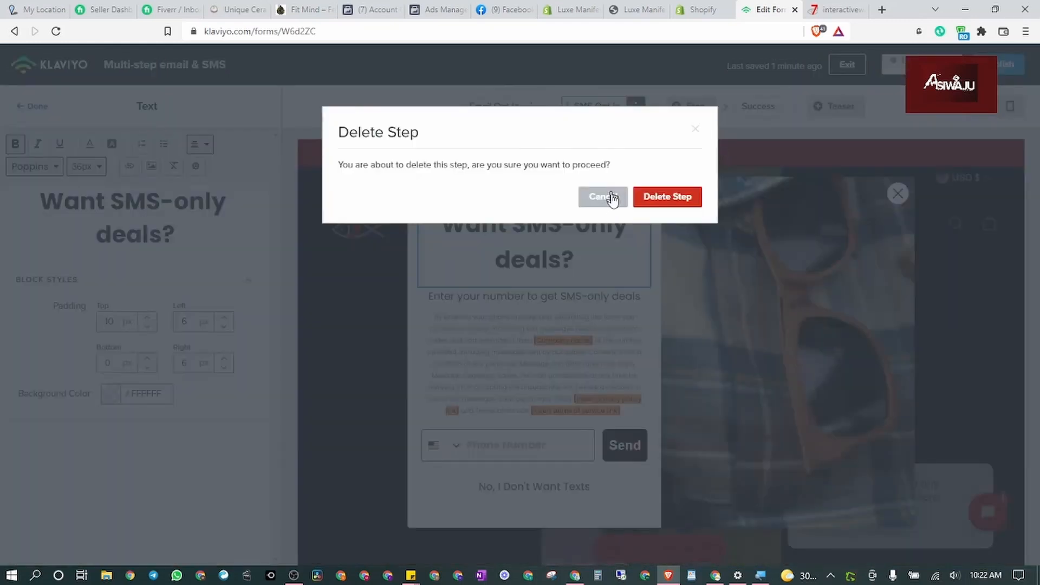
left_click(662, 199)
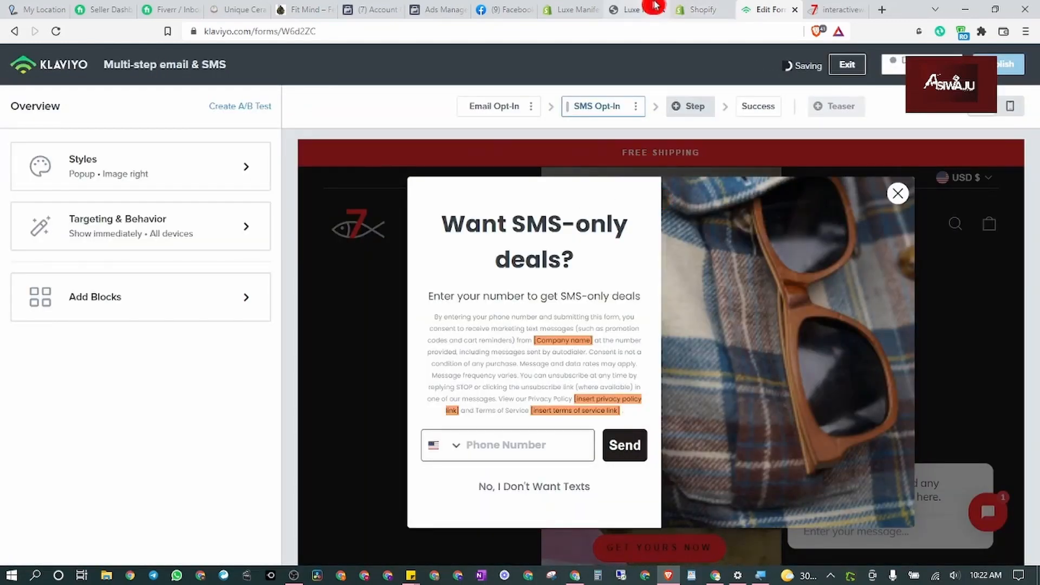
Step: Switch to the aquarium background product in the Shopify admin and preview its first media image at full size
left_click(676, 6)
scroll(580, 290, "down", 10)
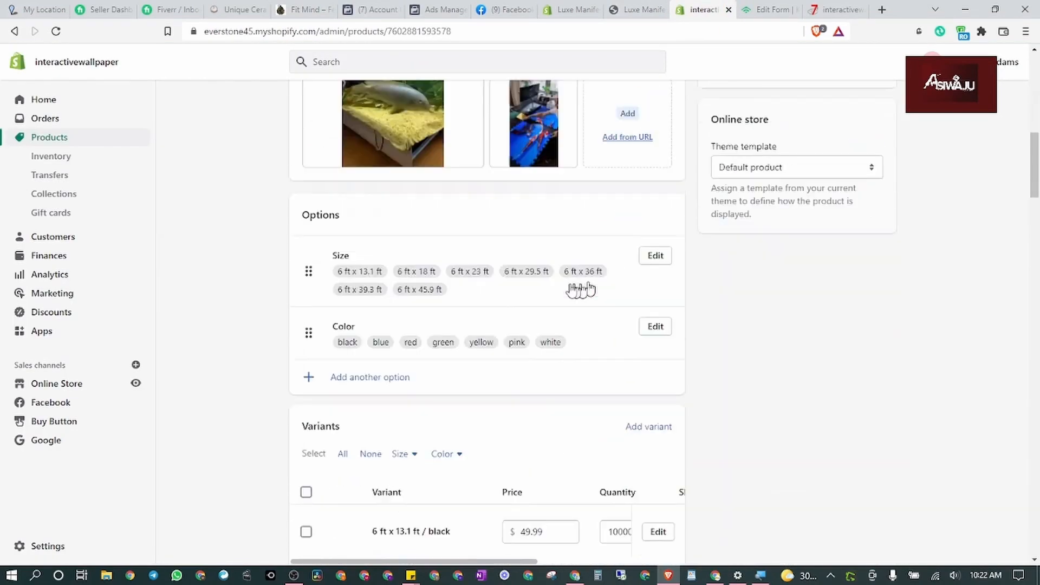
scroll(418, 251, "up", 4)
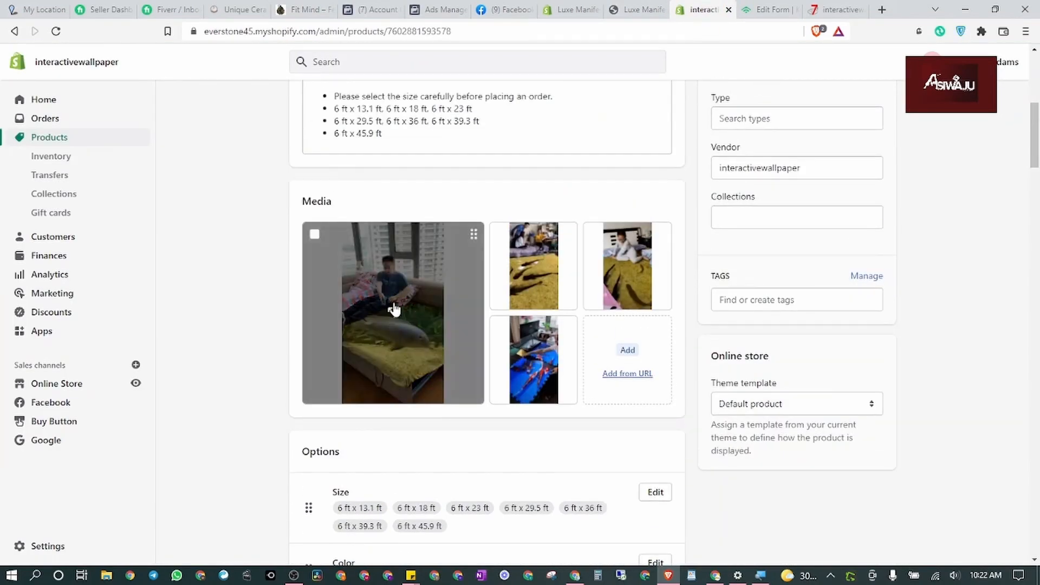
left_click(394, 308)
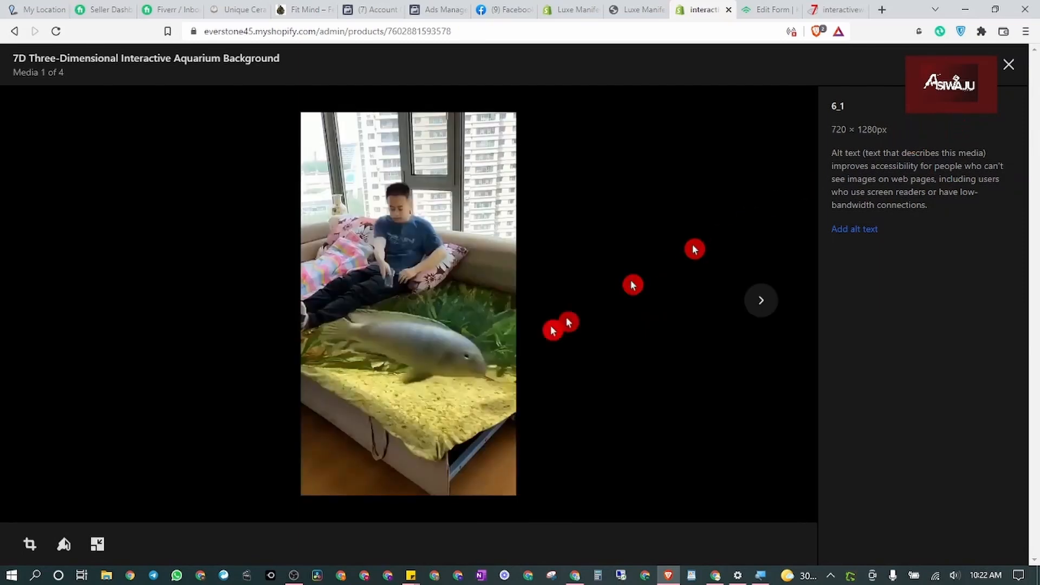
left_click(1009, 65)
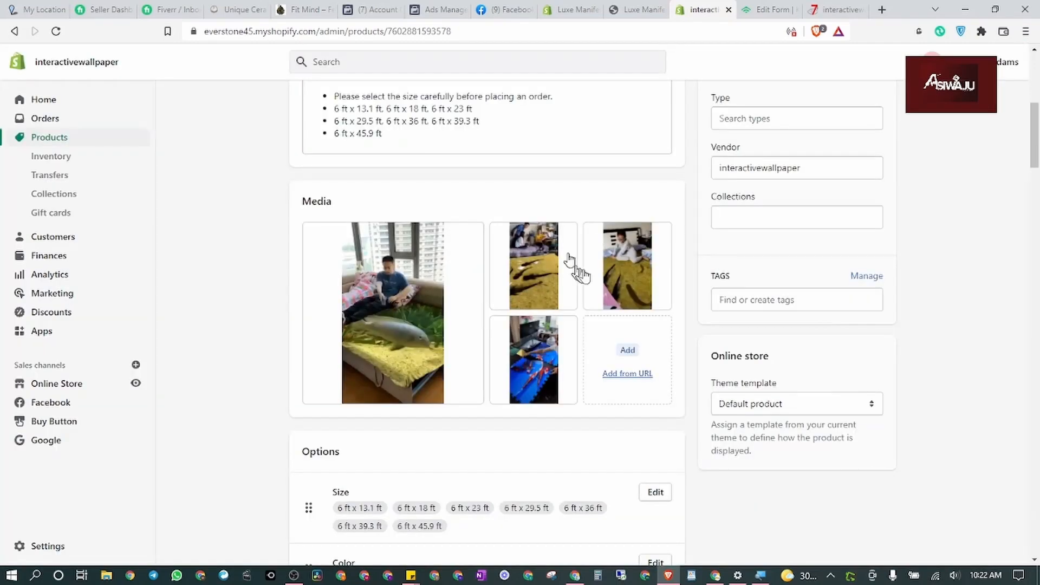
Step: Save the product's fourth media image, the red koi on blue mats, to Downloads as JPEG image 1_1
left_click(537, 359)
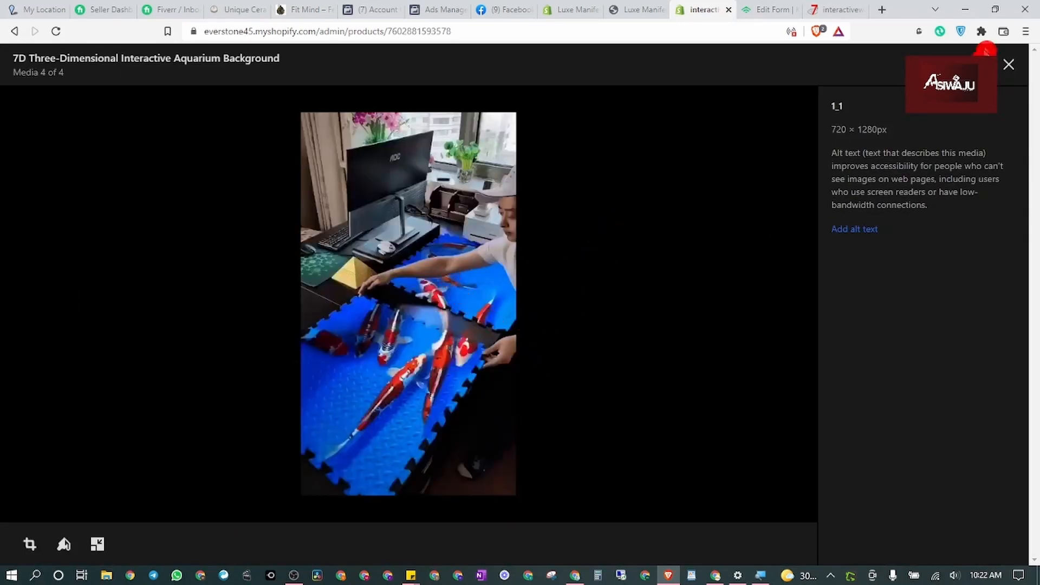
right_click(454, 246)
left_click(462, 263)
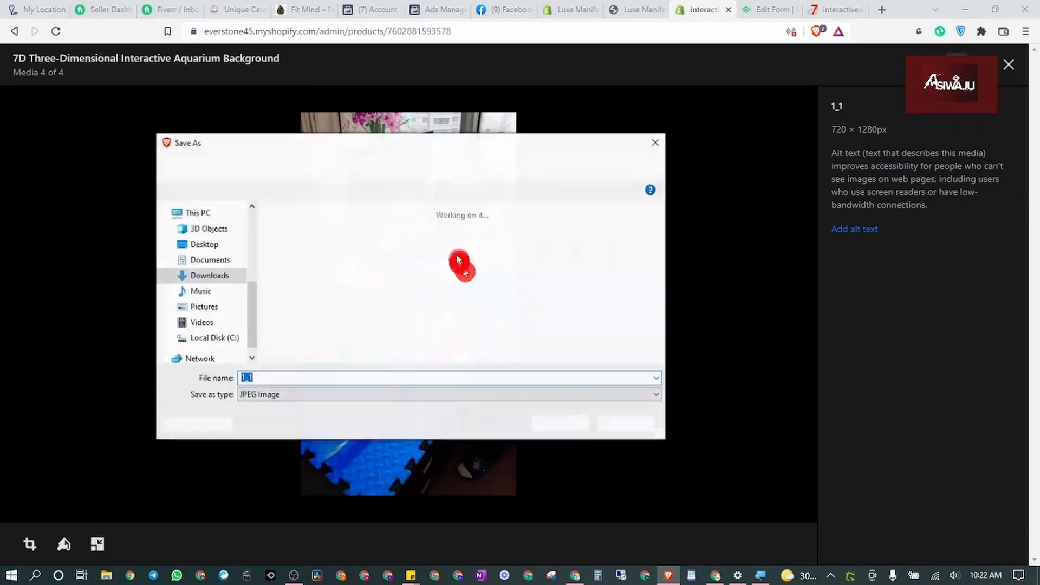
left_click(564, 424)
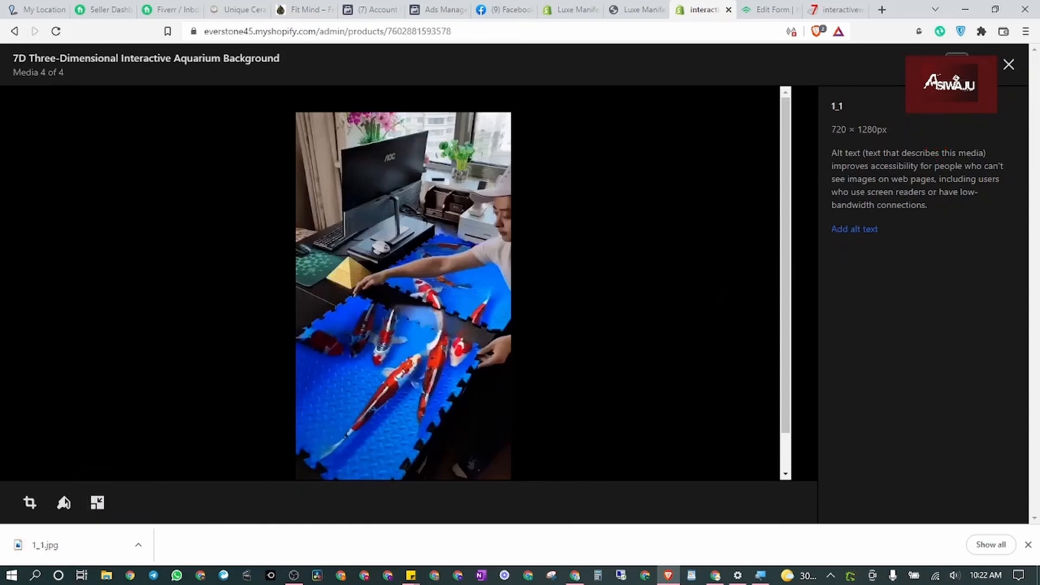
left_click(1009, 64)
Step: Switch back to the Klaviyo form and replace the Email Opt-In step's side image with an upload of 1_1.jpg
left_click(769, 9)
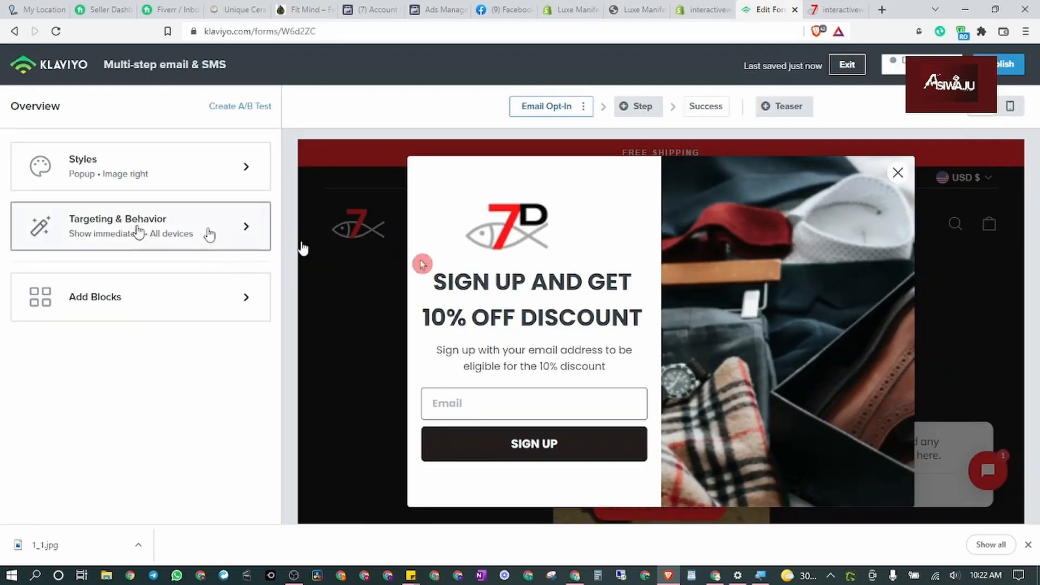
left_click(755, 266)
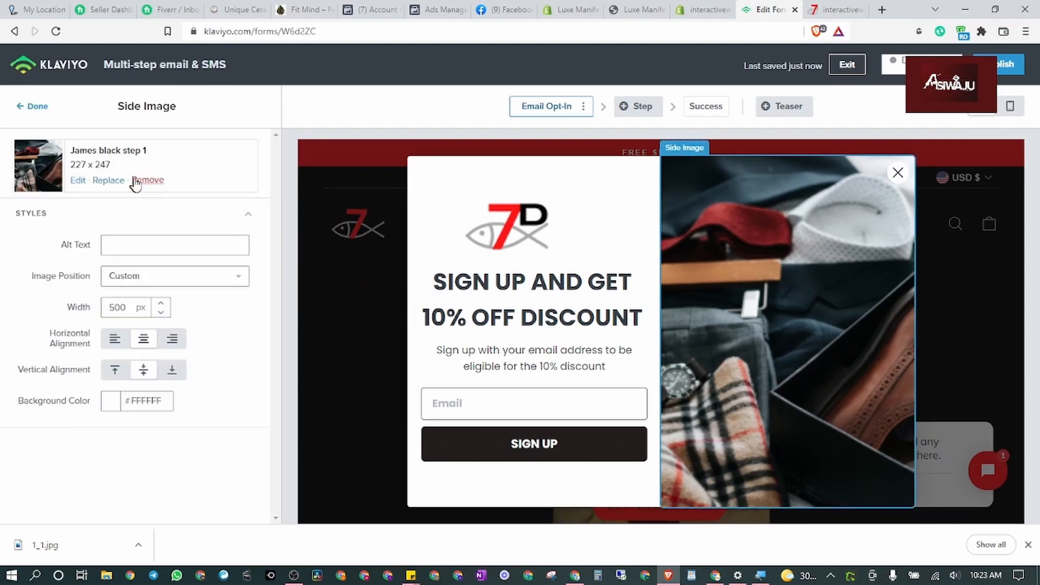
left_click(109, 181)
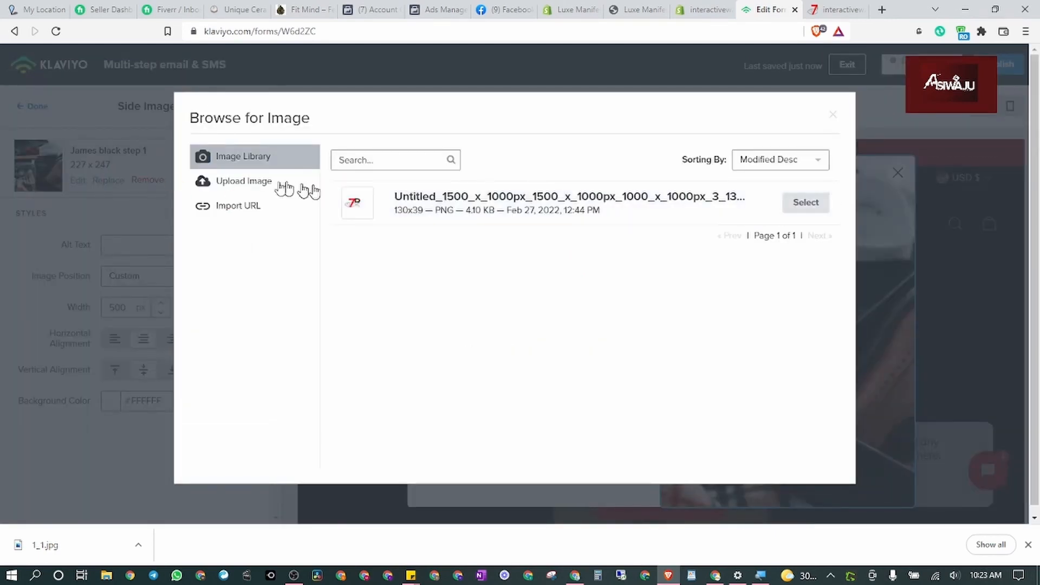
left_click(264, 186)
left_click_drag(76, 545, 588, 239)
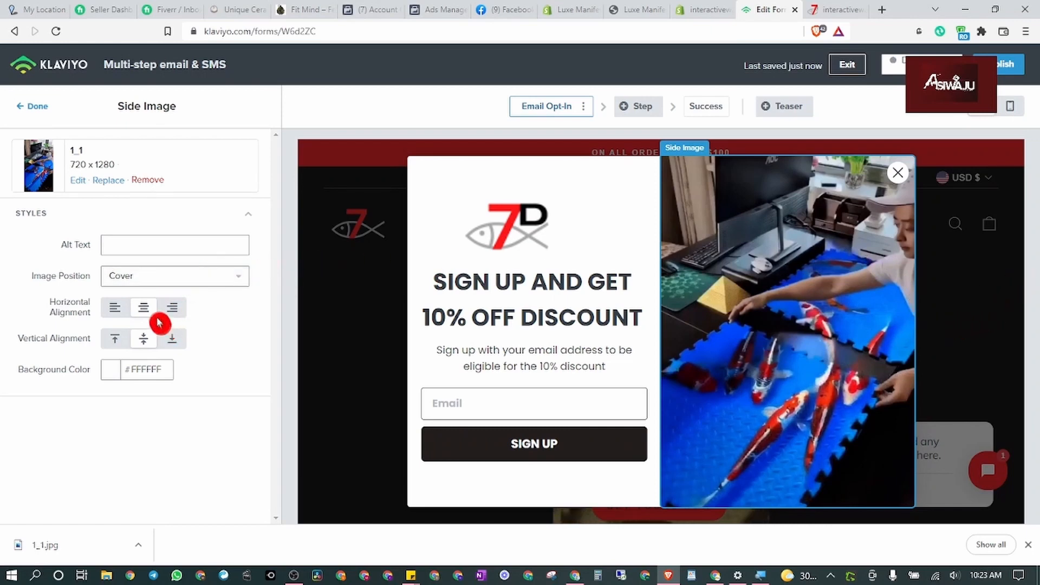
Step: Set the side image's position to Custom
left_click(149, 282)
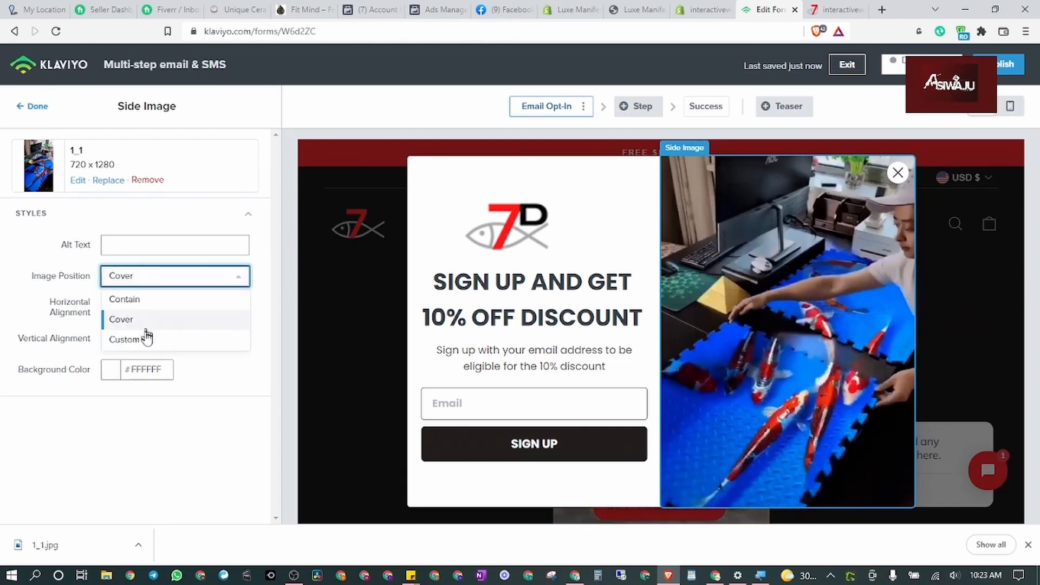
left_click(73, 297)
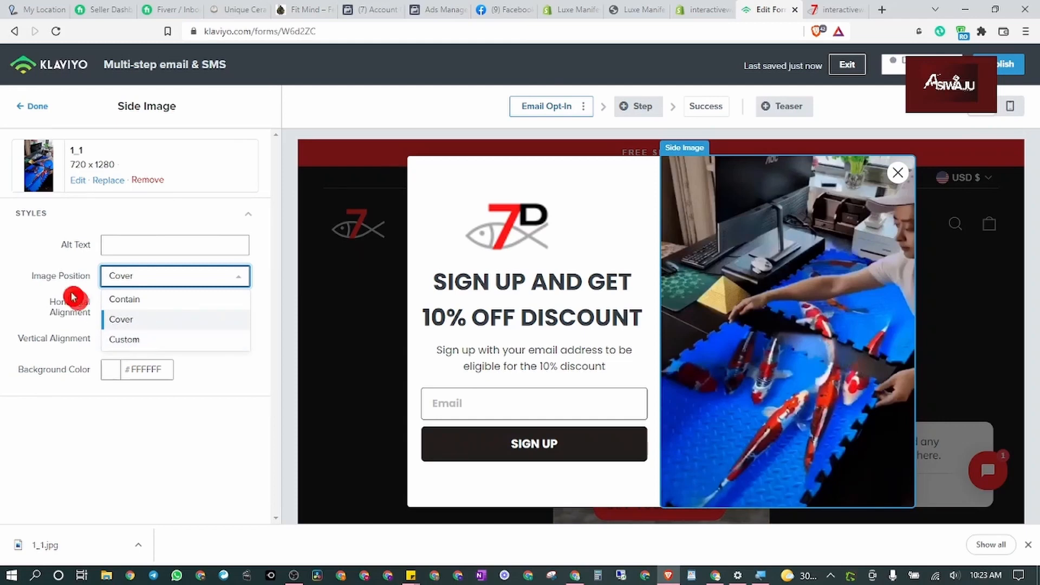
left_click(146, 343)
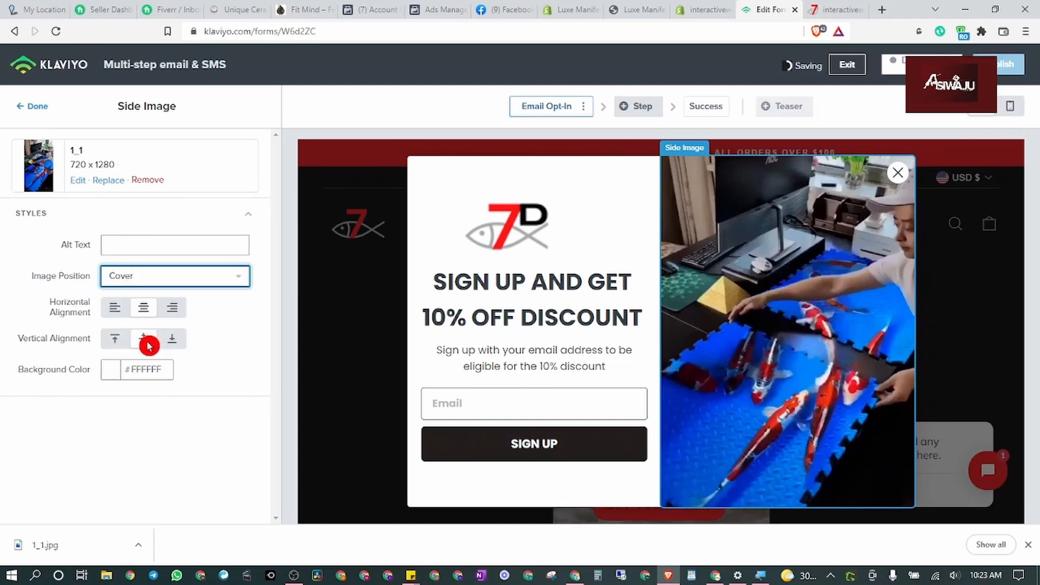
left_click(196, 296)
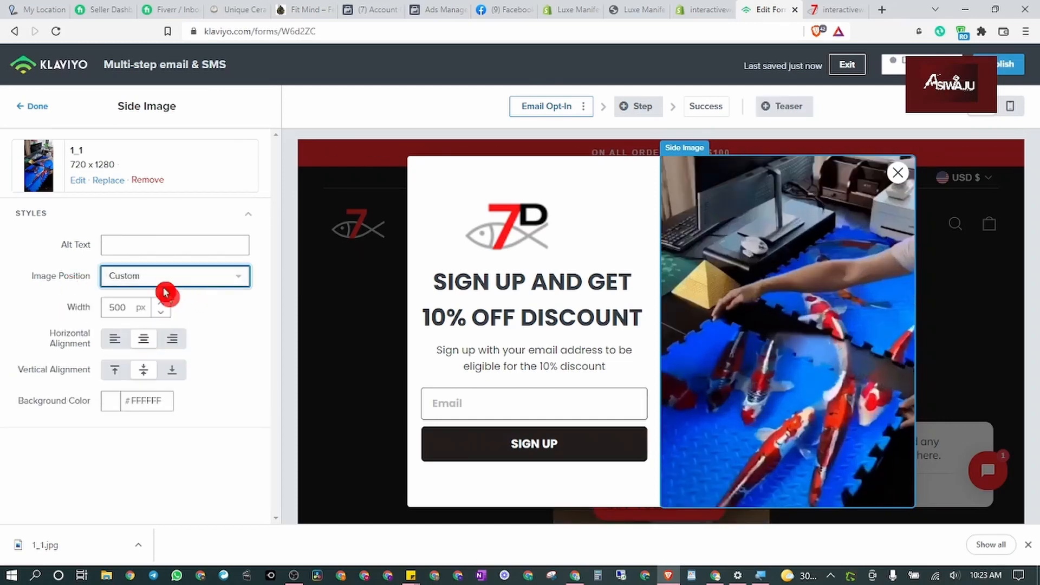
Step: Set the side image's width to 400 px
left_click(116, 307)
left_click(116, 308)
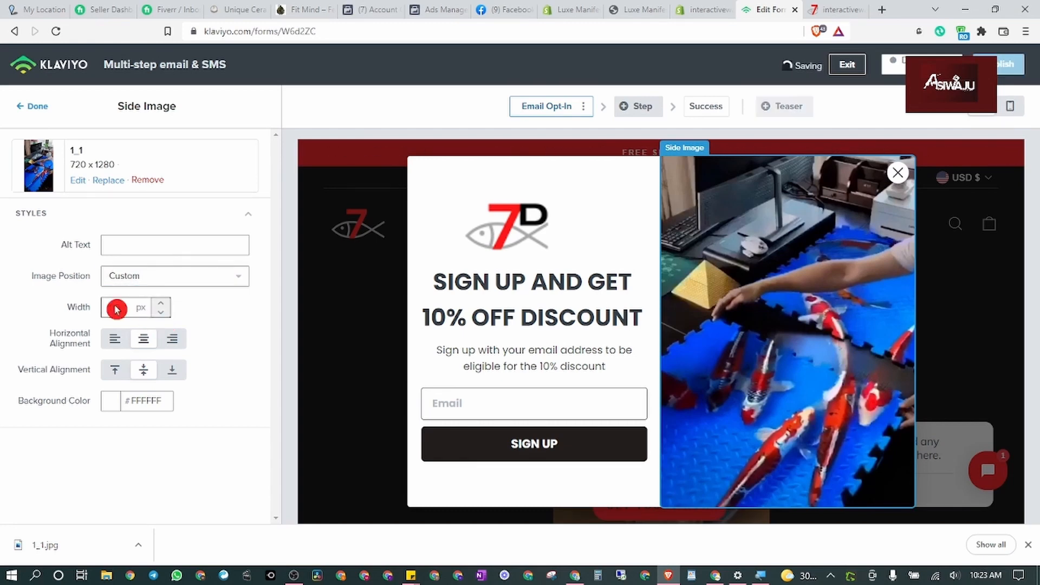
key("BackSpace")
key("BackSpace")
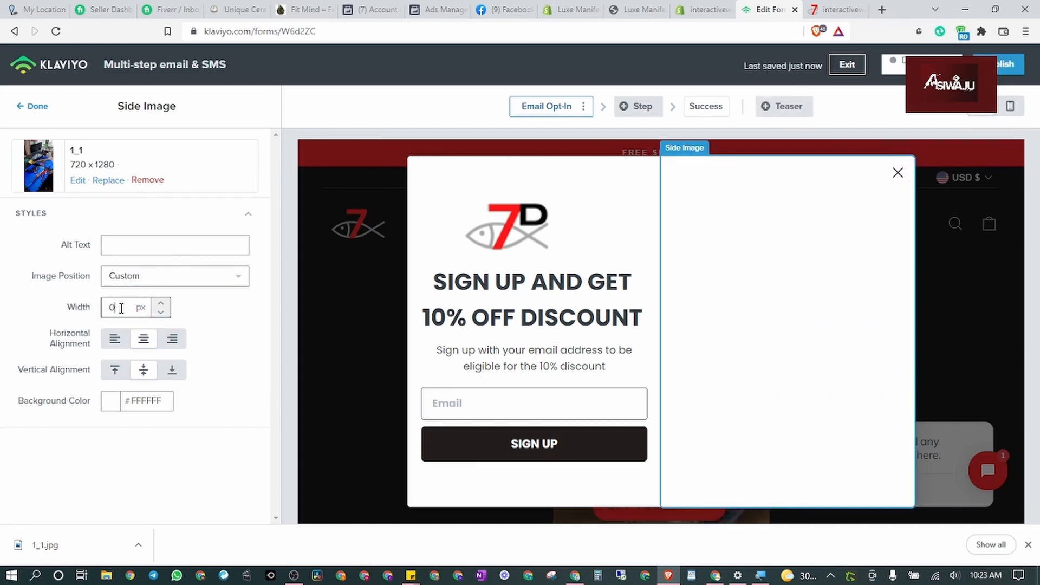
left_click(120, 308)
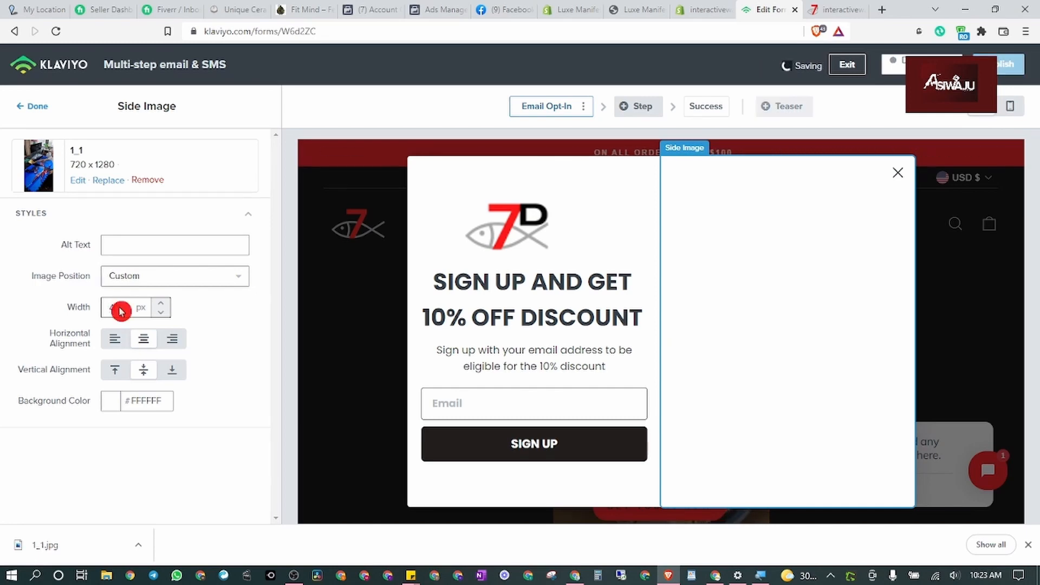
type("00")
left_click(139, 306)
key("BackSpace")
key("BackSpace")
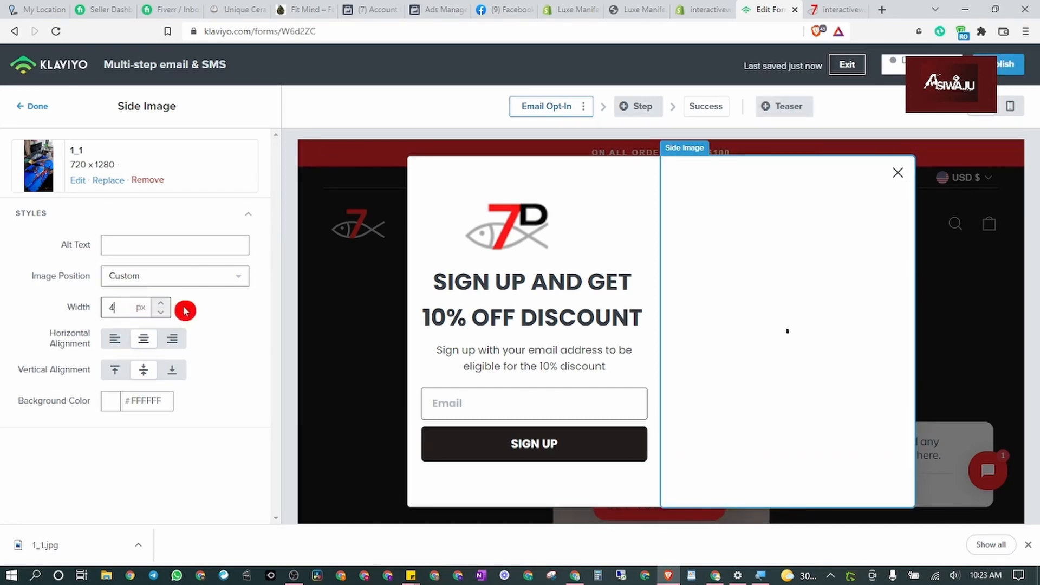
left_click(121, 309)
type("00")
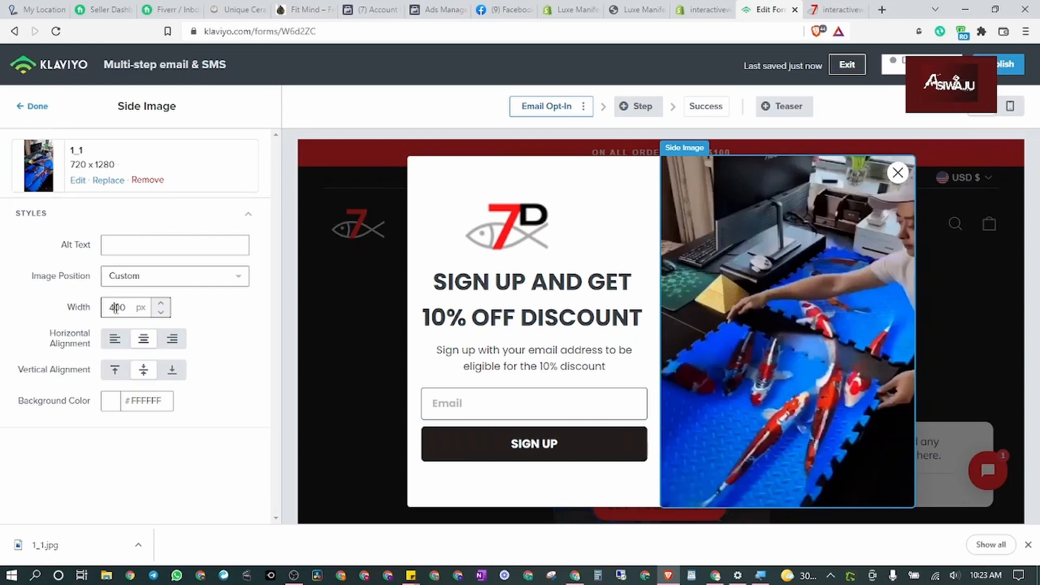
Step: Try side image widths of 300, 350 and 367 px
left_click(117, 310)
type("300")
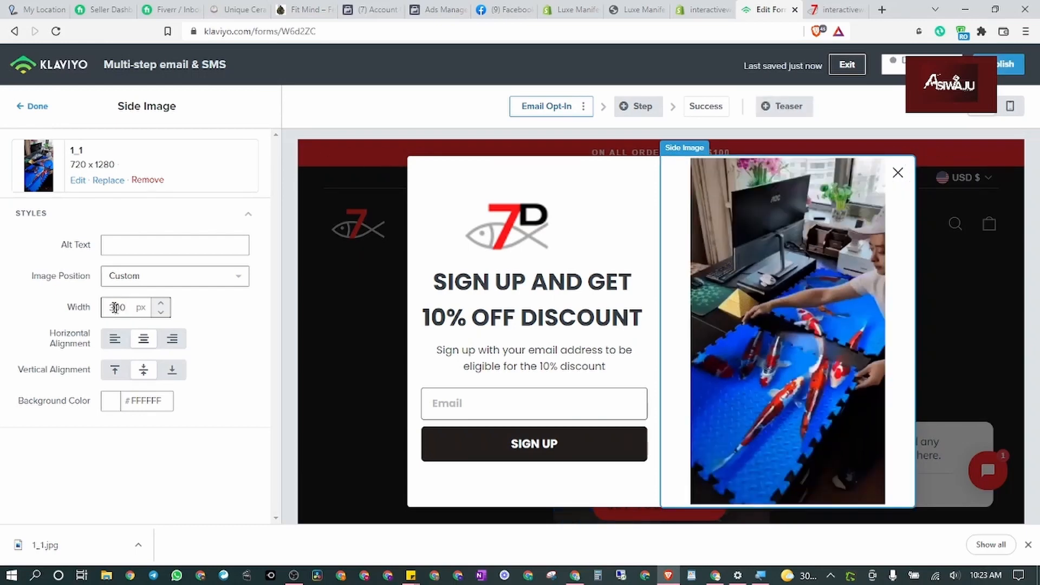
left_click(117, 311)
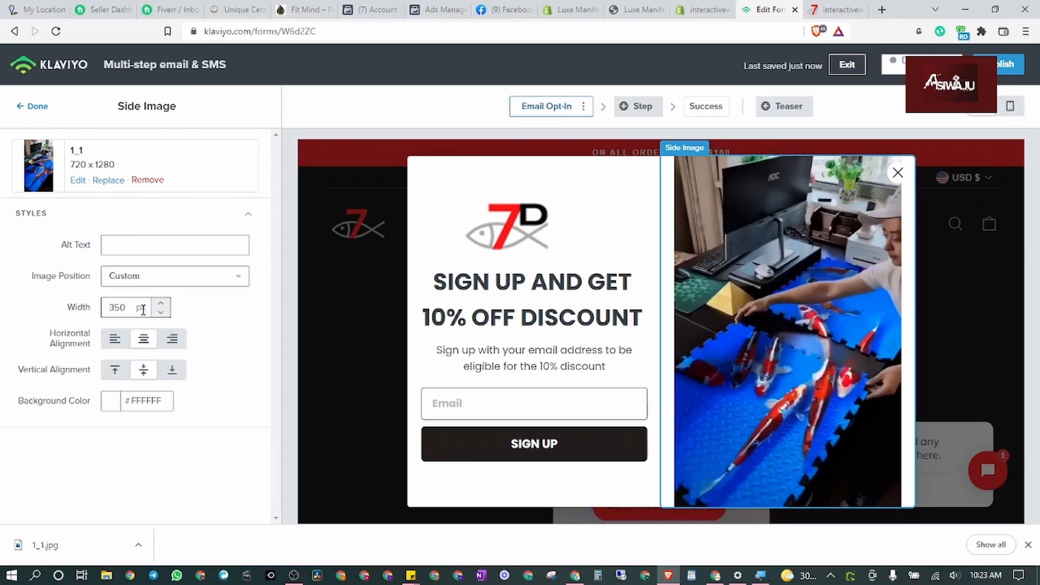
key("Left")
key("BackSpace")
type("6")
left_click(143, 311)
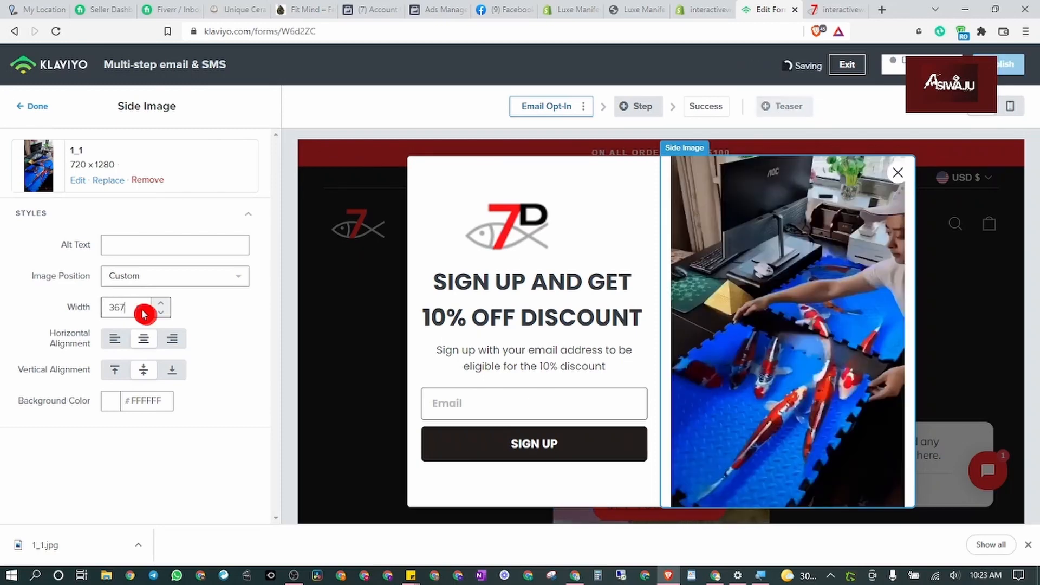
Step: Set the side image's width to 370 px
key("BackSpace")
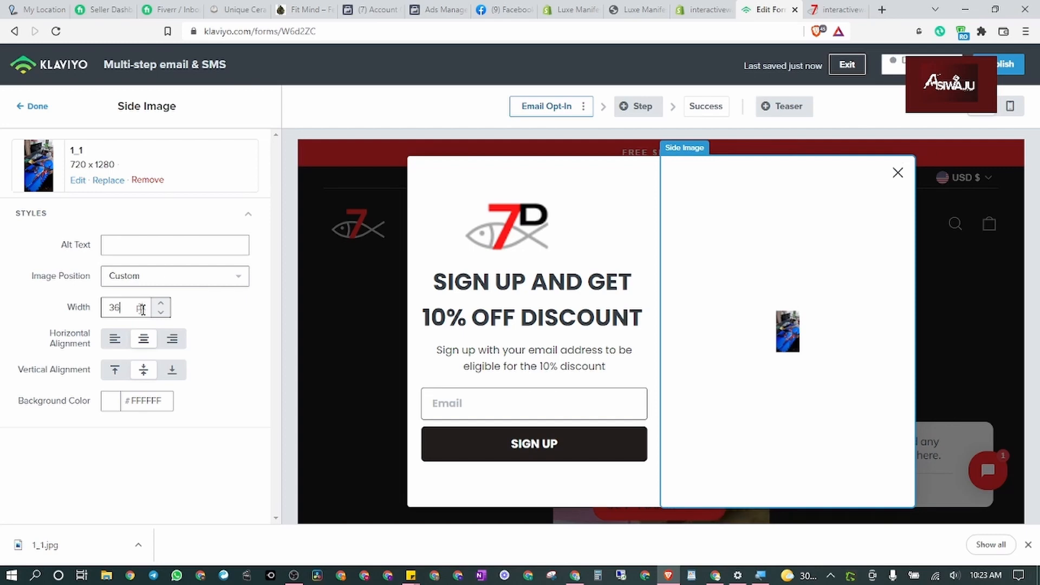
key("BackSpace")
left_click(144, 313)
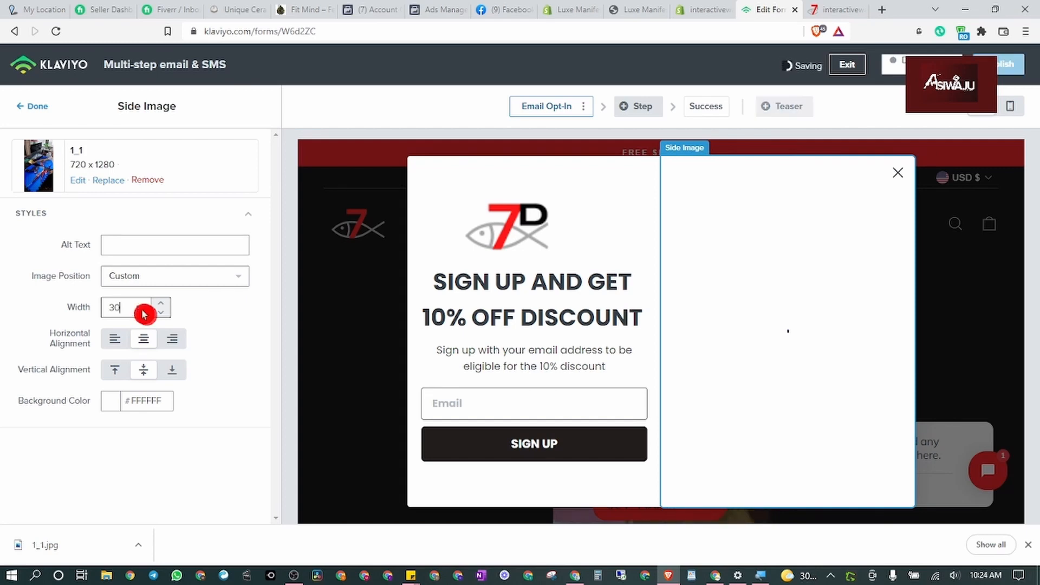
key("BackSpace")
type("770")
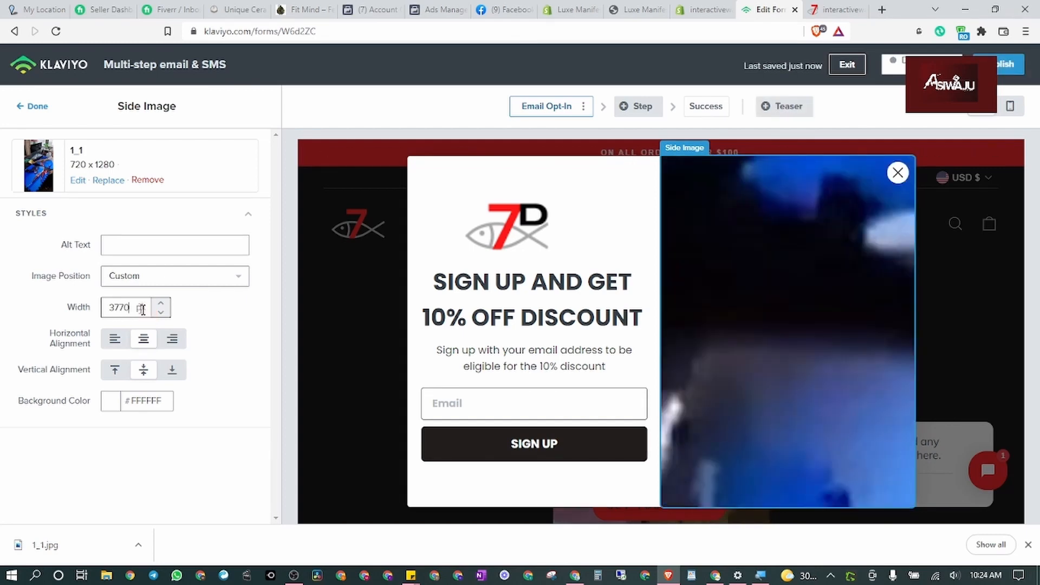
left_click(120, 313)
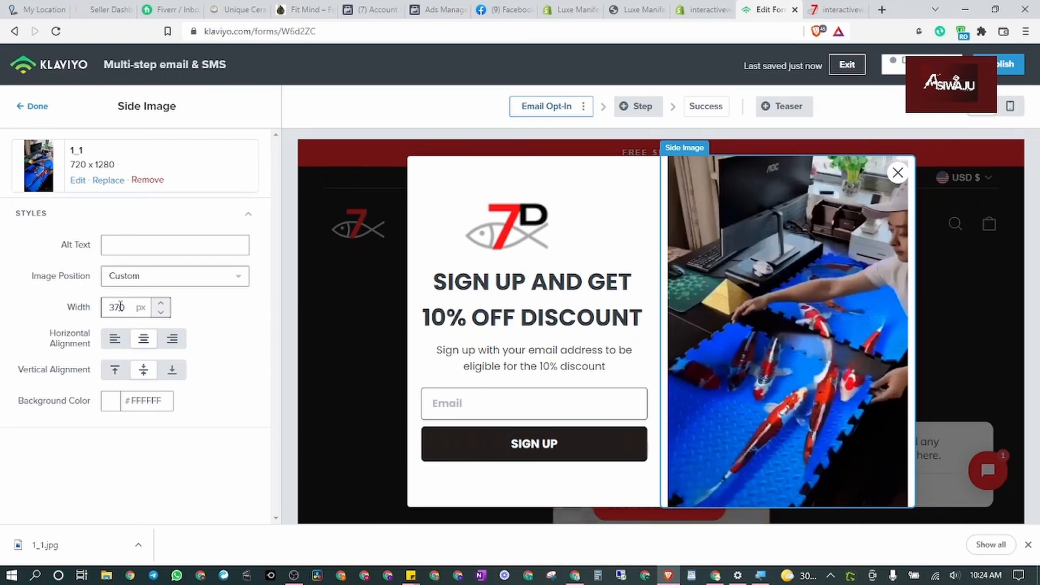
Step: Try a side image width of 380 px, settle on 389 px, and finish editing the image
left_click(120, 307)
key("BackSpace")
type("8")
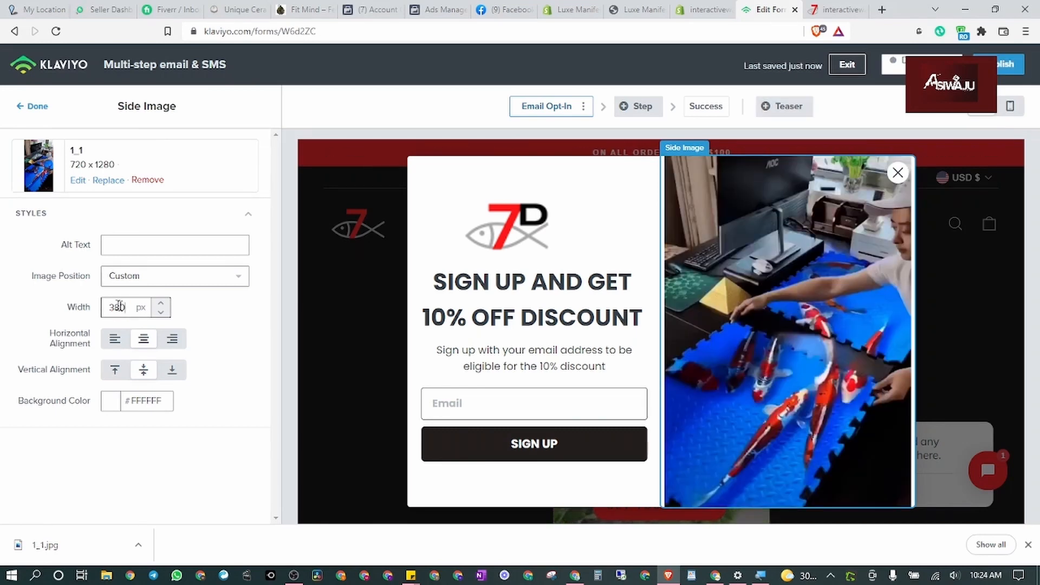
left_click(120, 307)
key("BackSpace")
type("9")
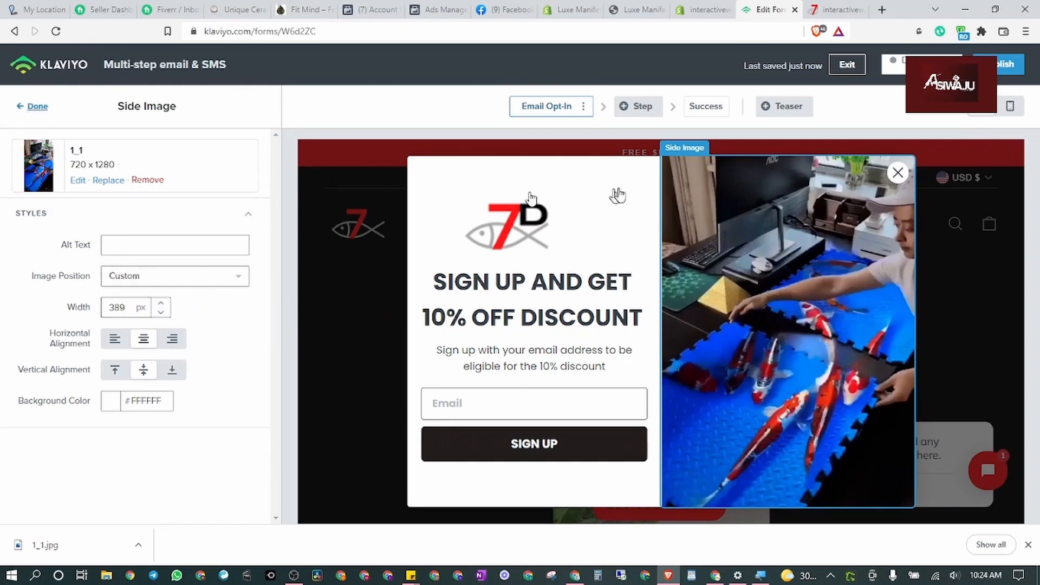
left_click(470, 185)
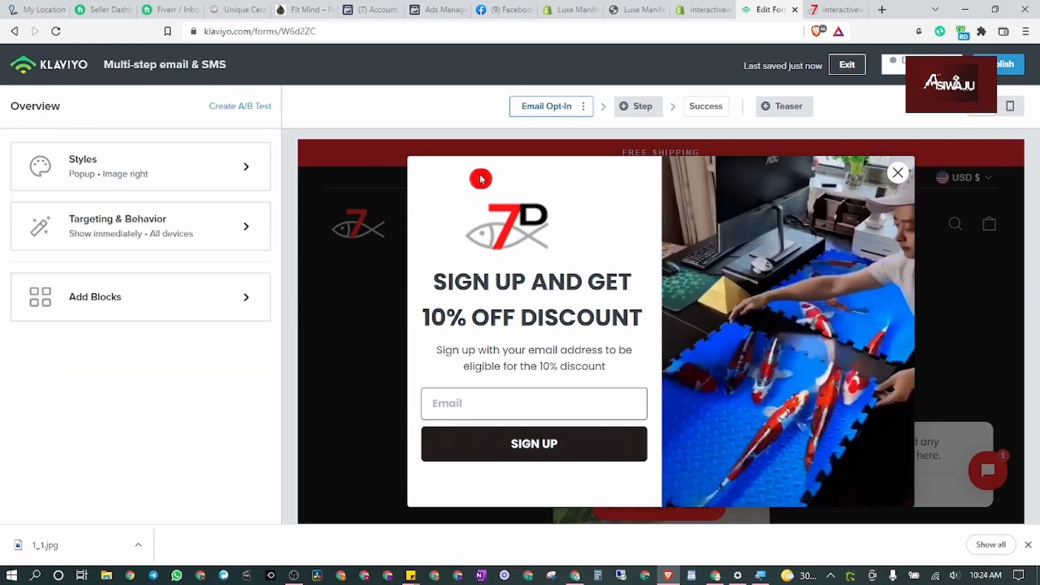
Step: Try the popup with a left side image and with no side image, and restore the right-image layout
left_click(156, 167)
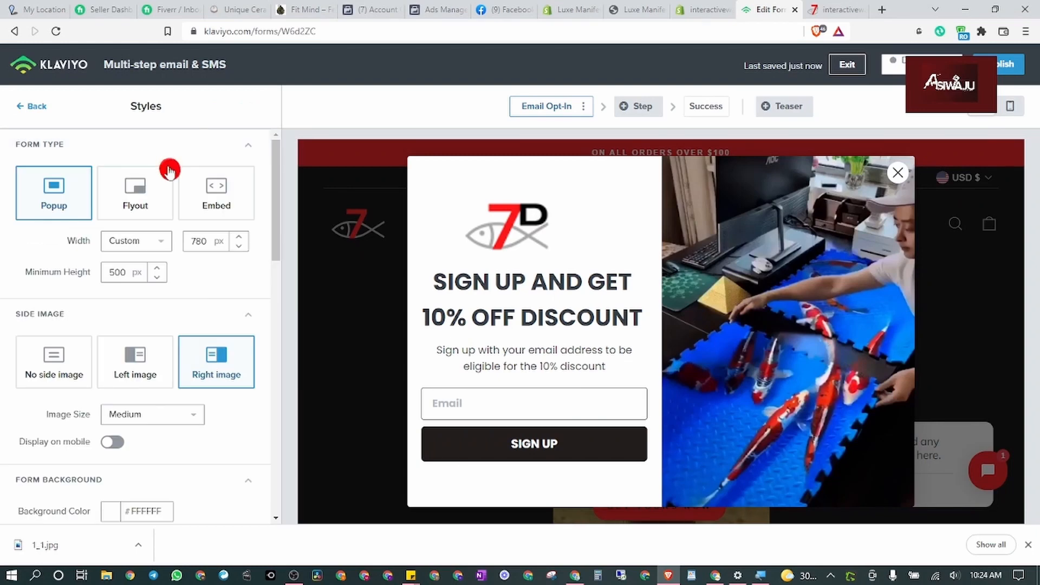
scroll(129, 320, "down", 2)
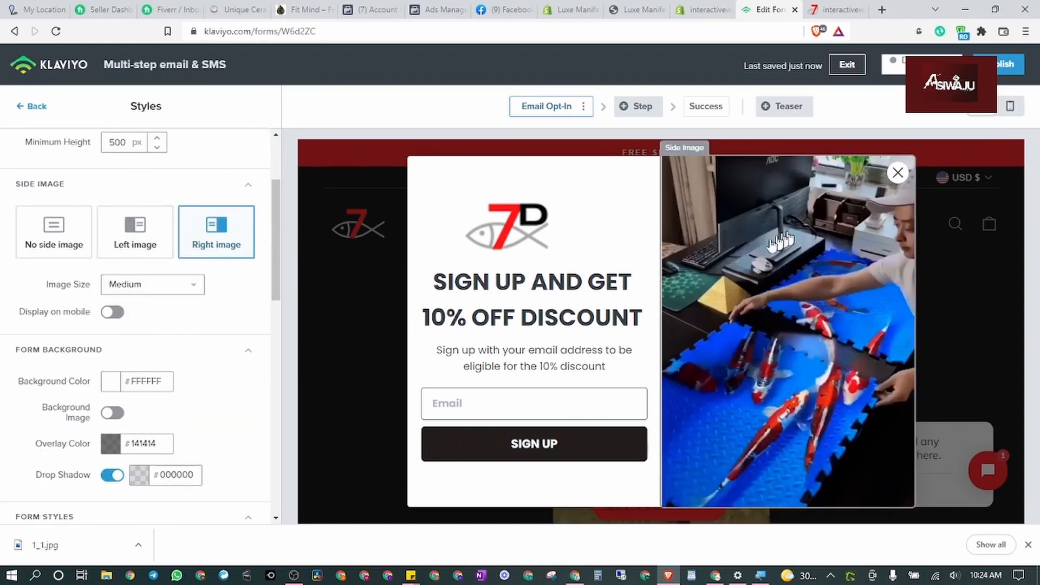
left_click(133, 237)
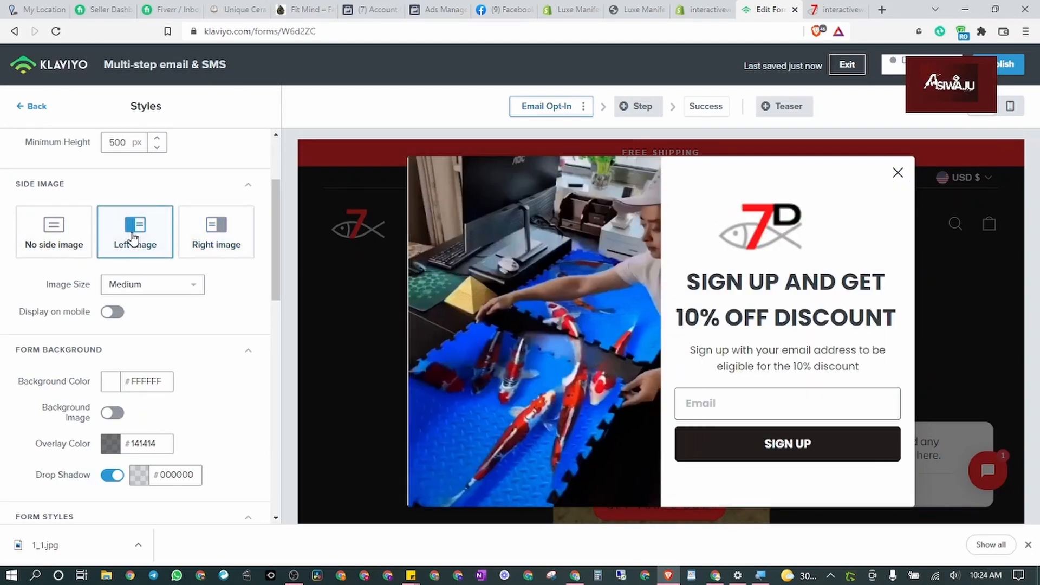
left_click(236, 239)
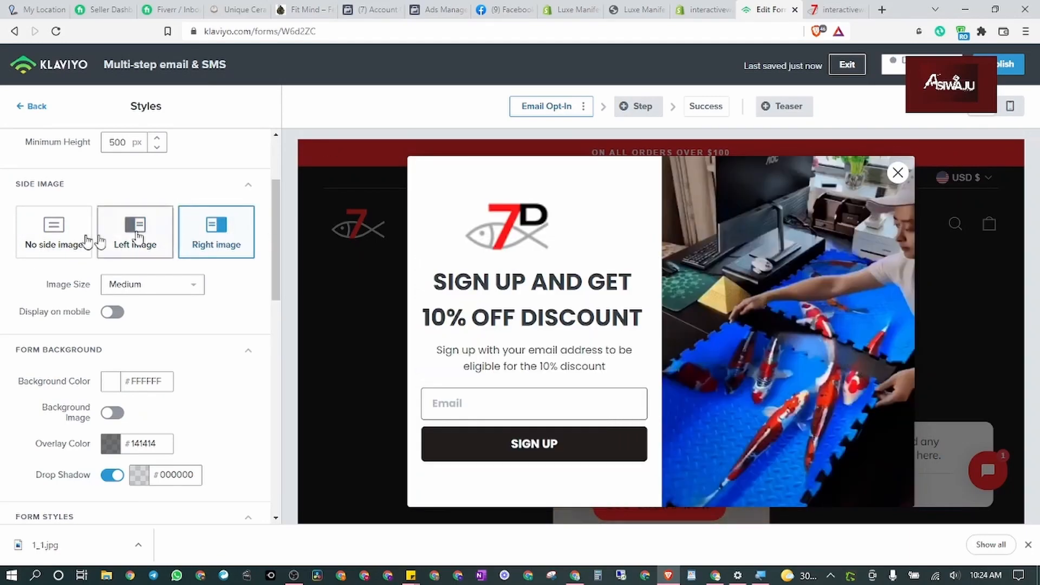
left_click(68, 232)
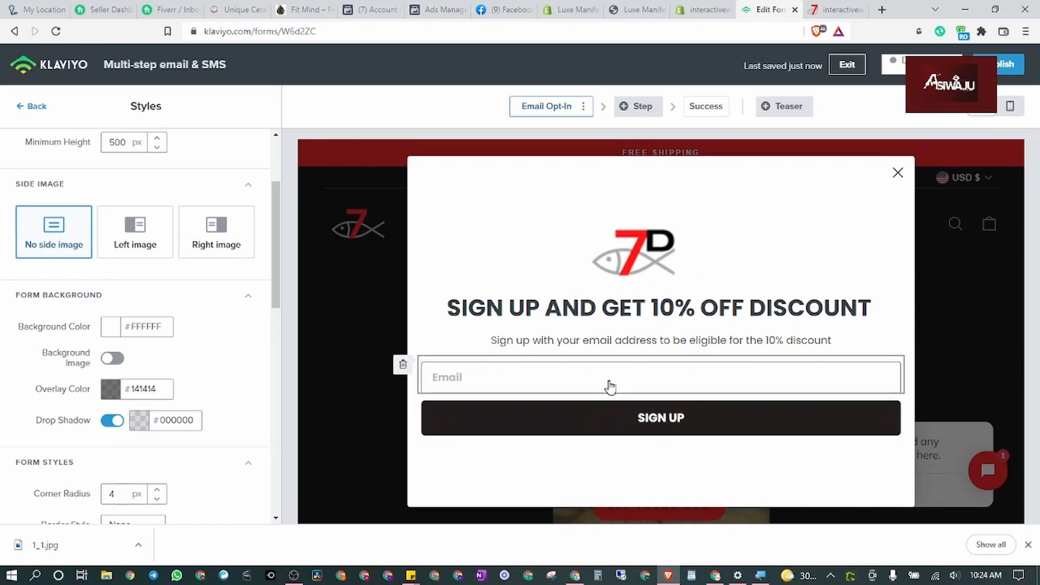
left_click(214, 228)
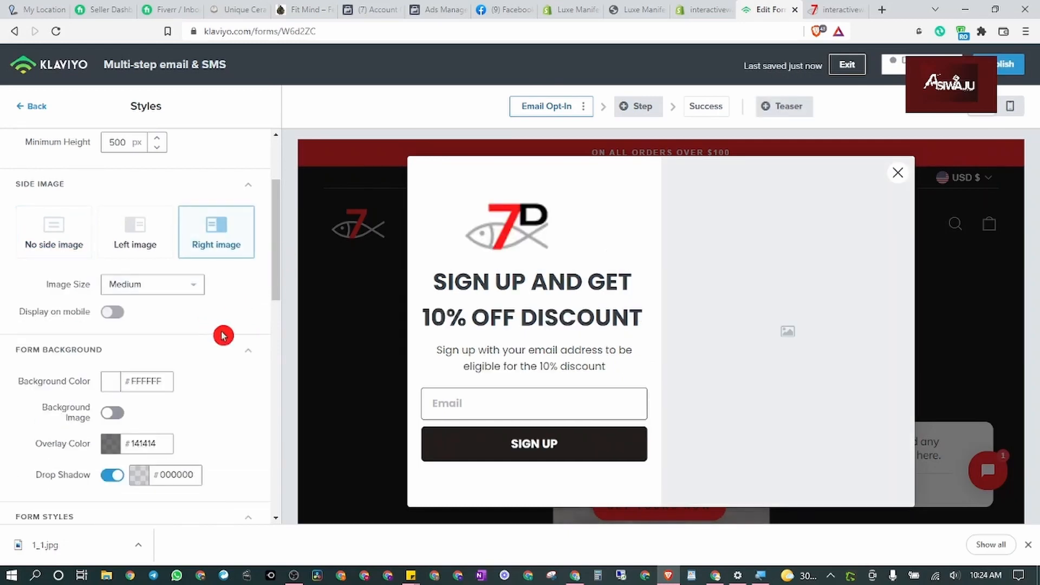
Step: Make the form's overlay color fully transparent with an alpha of 0 and turn off the drop shadow
scroll(212, 336, "down", 1)
scroll(219, 320, "down", 3)
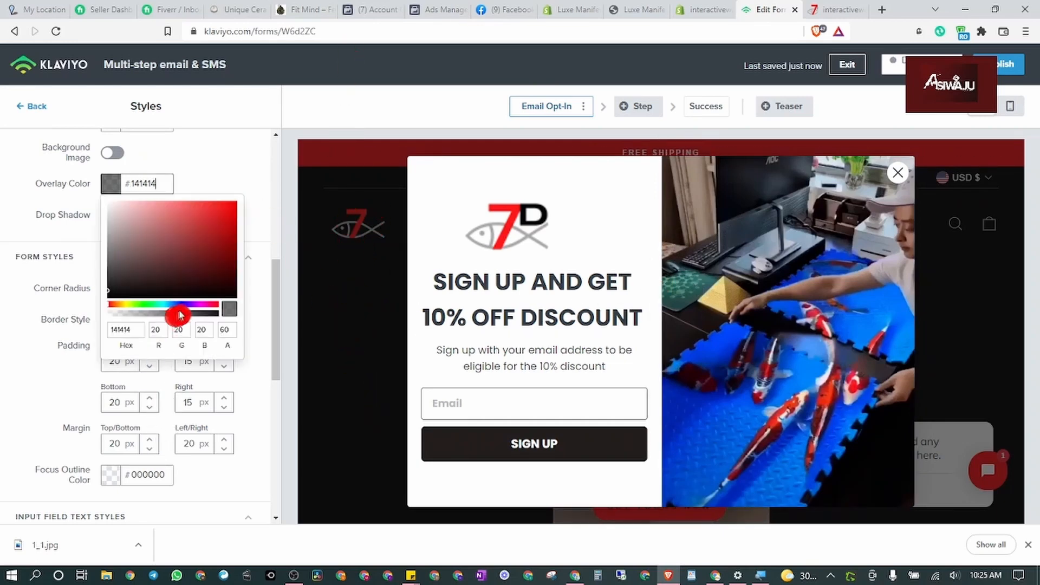
left_click_drag(101, 318, 107, 320)
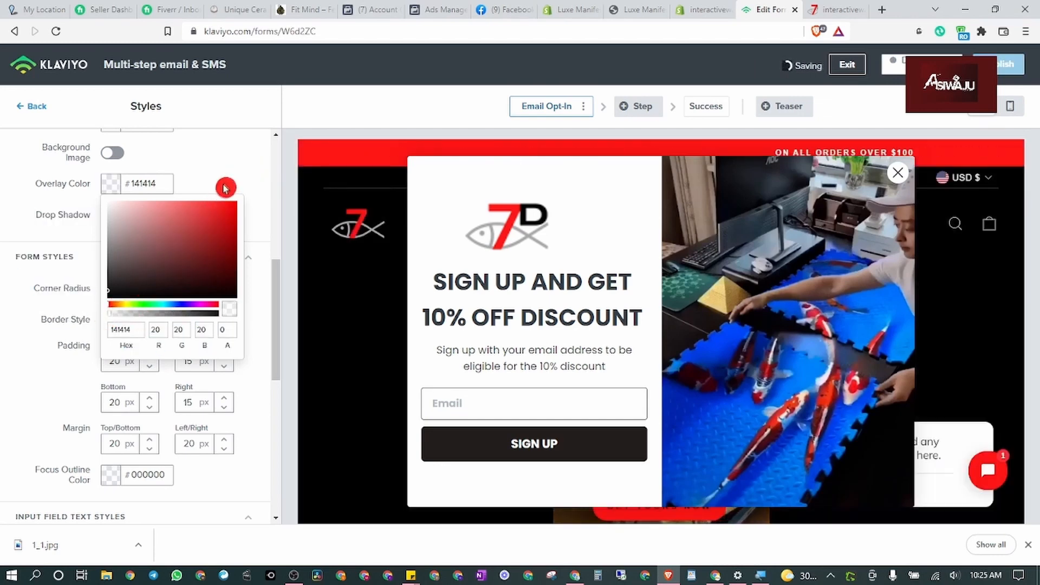
left_click(247, 220)
left_click(114, 216)
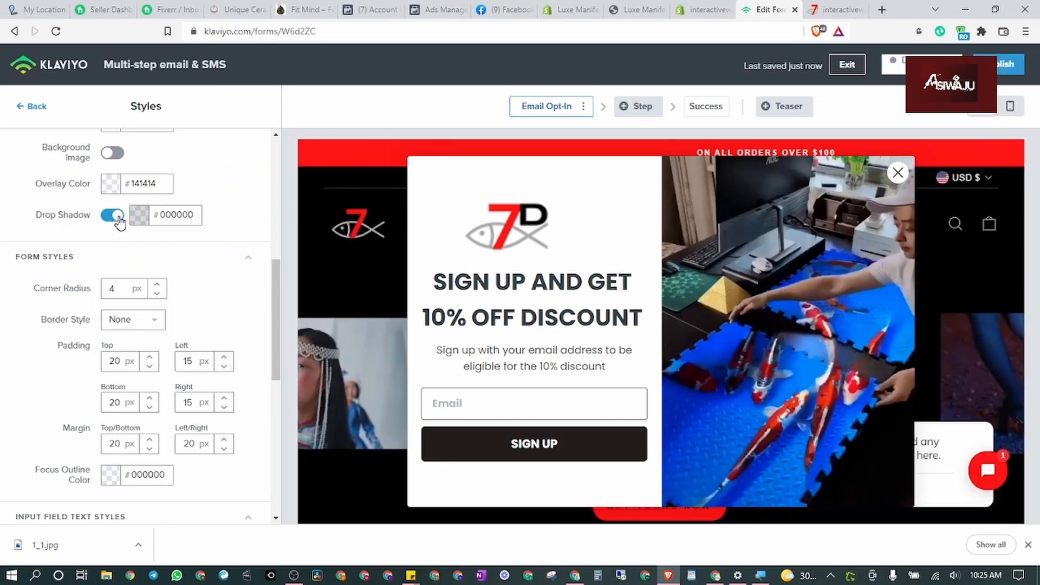
Step: Set the form's top and bottom padding to 0 px in the form styles
left_click_drag(273, 284, 286, 269)
scroll(274, 360, "down", 6)
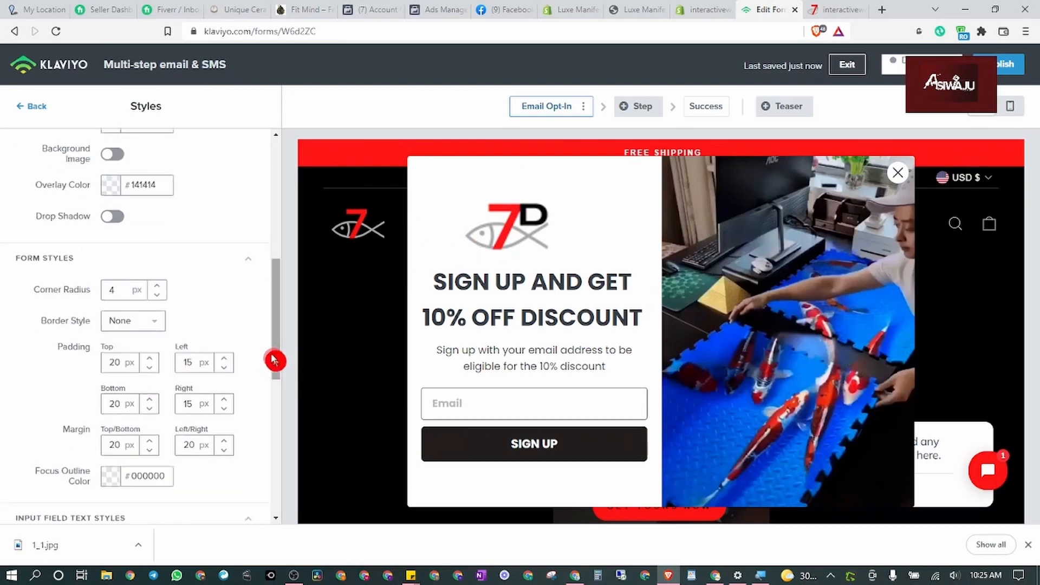
scroll(197, 349, "up", 3)
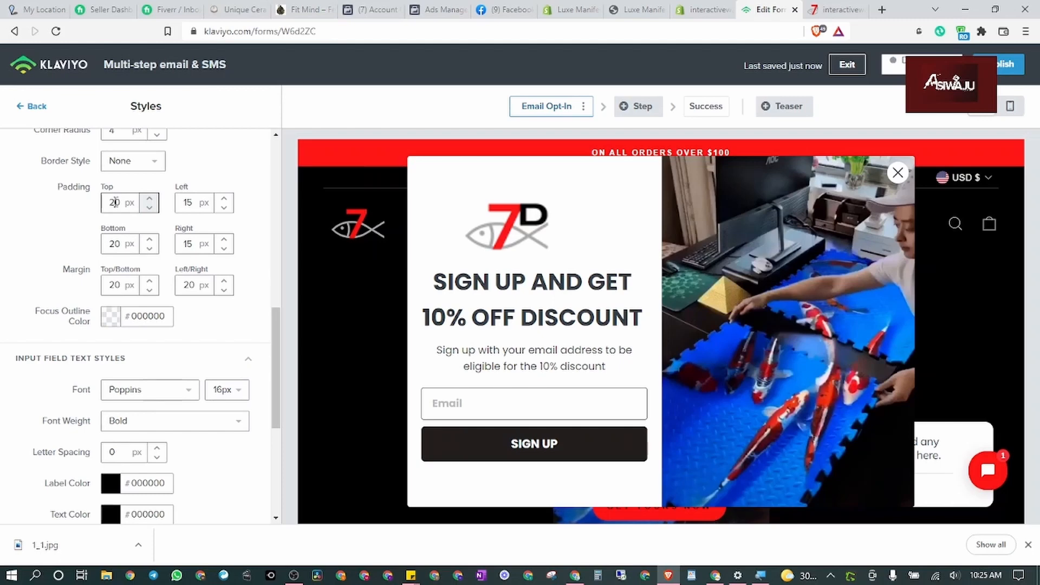
key("BackSpace")
left_click(116, 244)
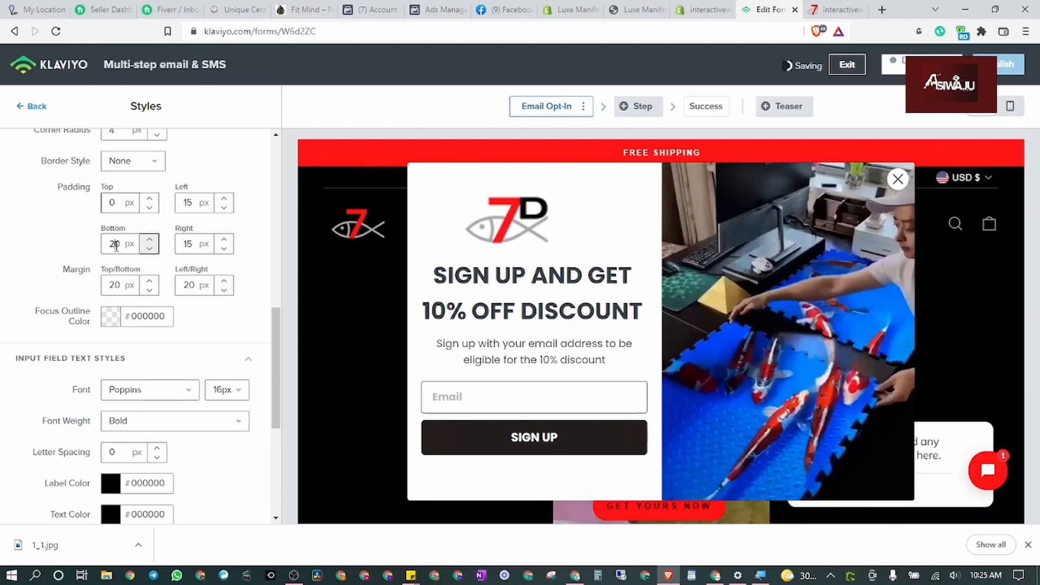
key("BackSpace")
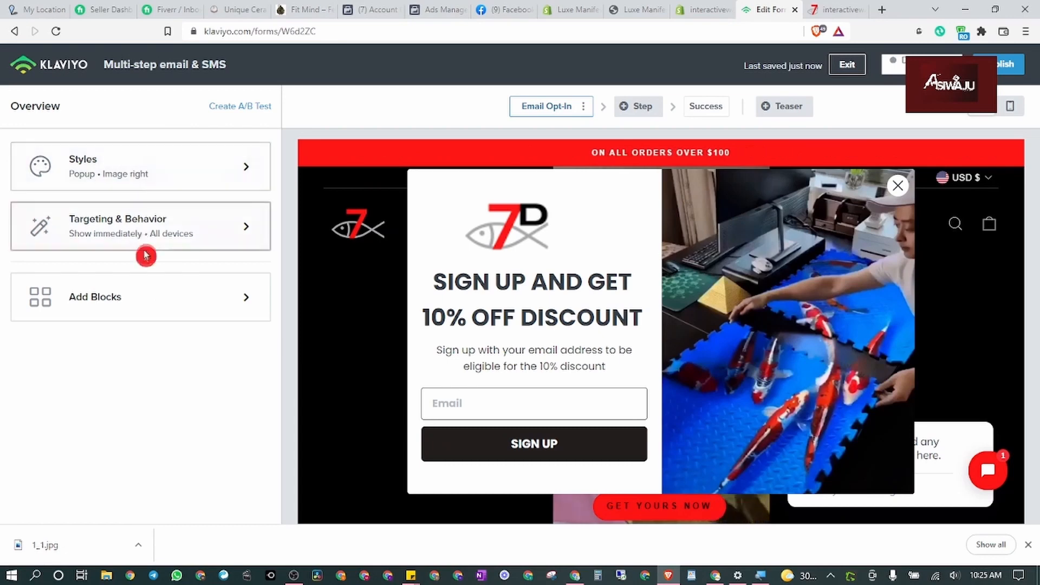
Step: Reduce the popup's minimum height to 388 px and return to the form overview
left_click(152, 164)
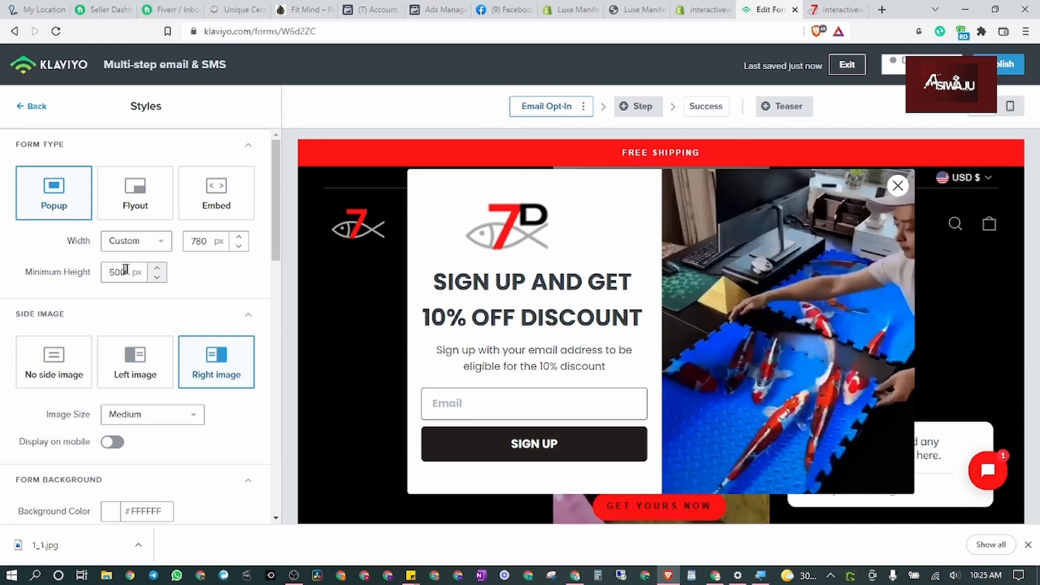
left_click(160, 281)
left_click(160, 281)
left_click(160, 282)
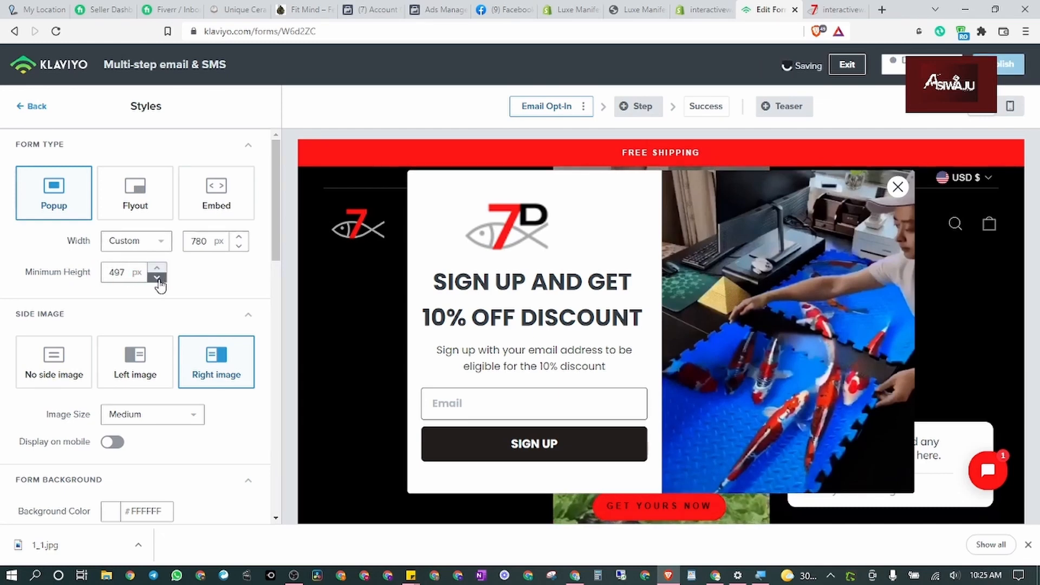
left_click(158, 280)
left_click(158, 280)
left_click(158, 280)
left_click(159, 279)
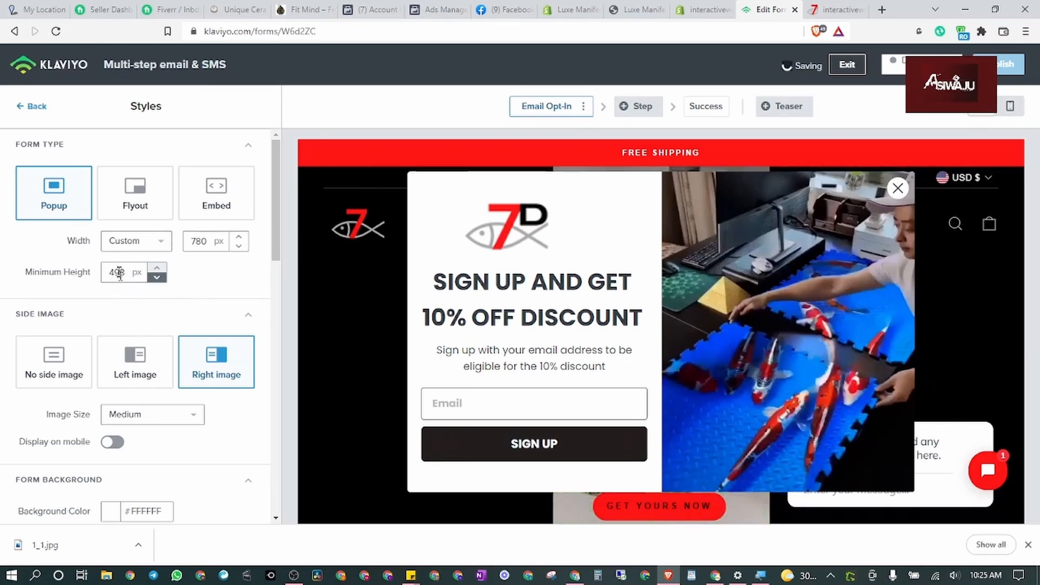
left_click(136, 281)
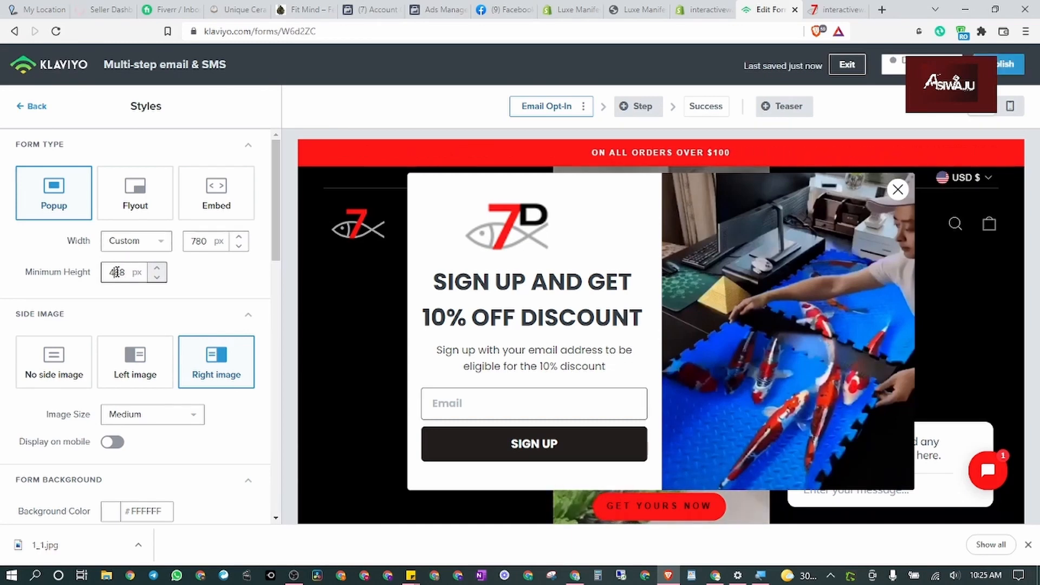
key("BackSpace")
type("3")
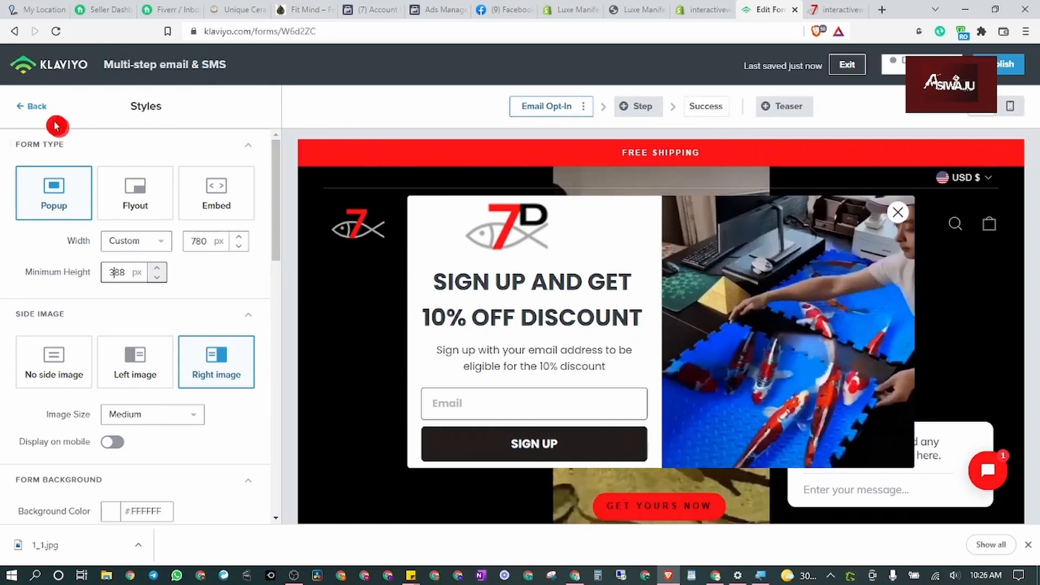
left_click(30, 106)
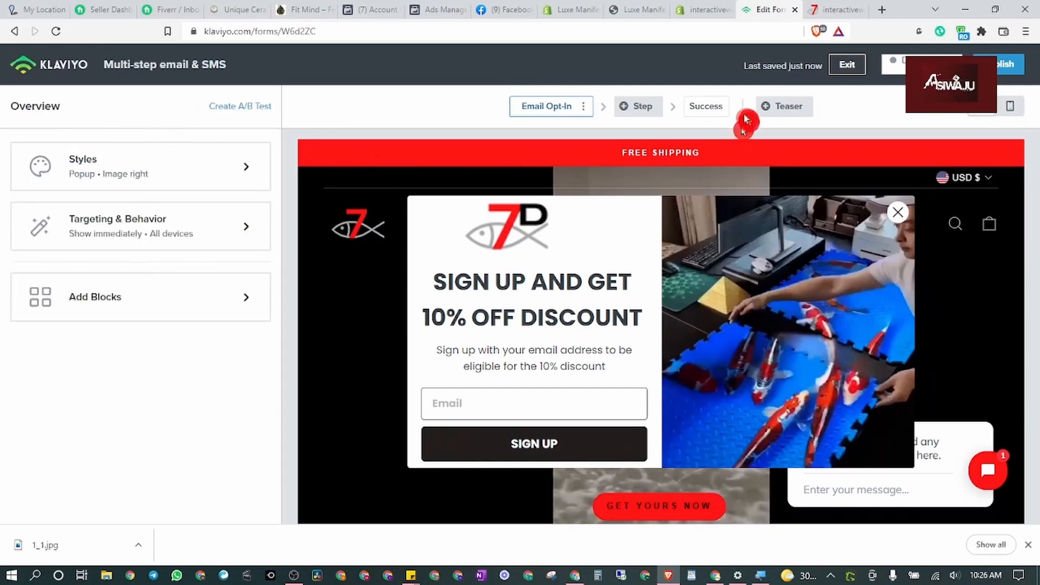
left_click(292, 577)
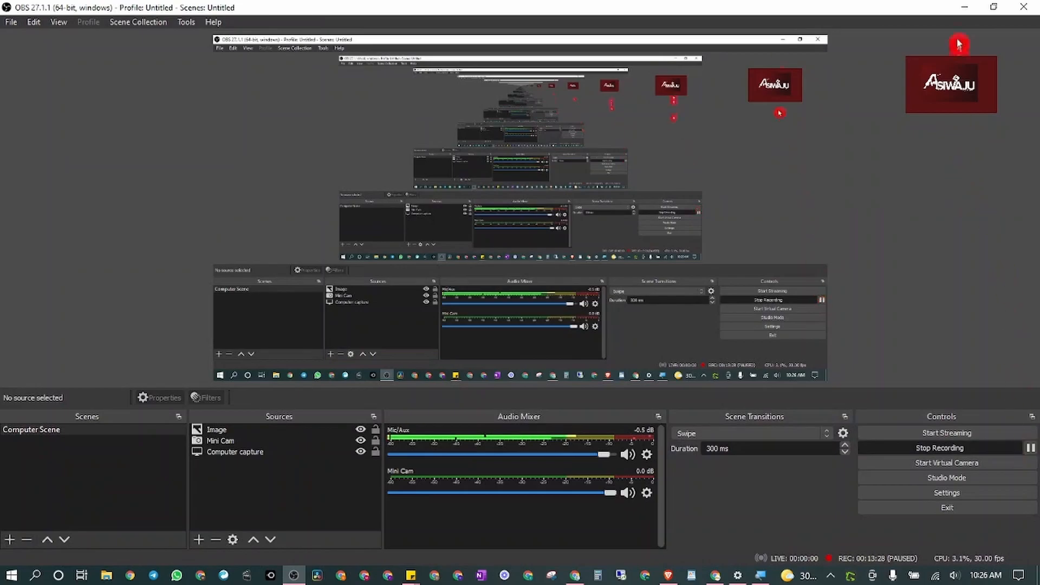
left_click(964, 8)
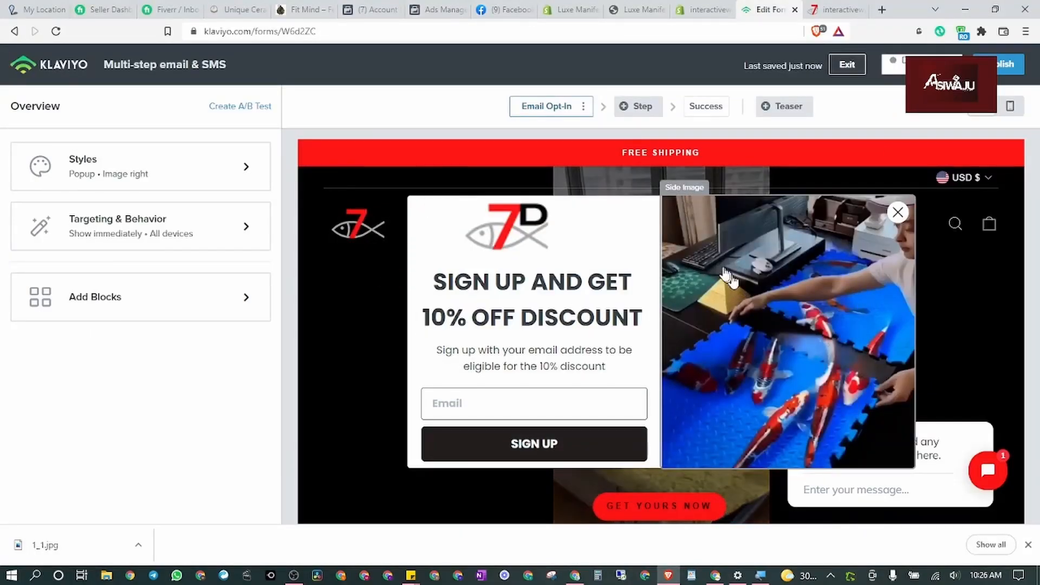
Step: Replace the side image of the Success step with the 1_1 image from the image library
left_click(705, 107)
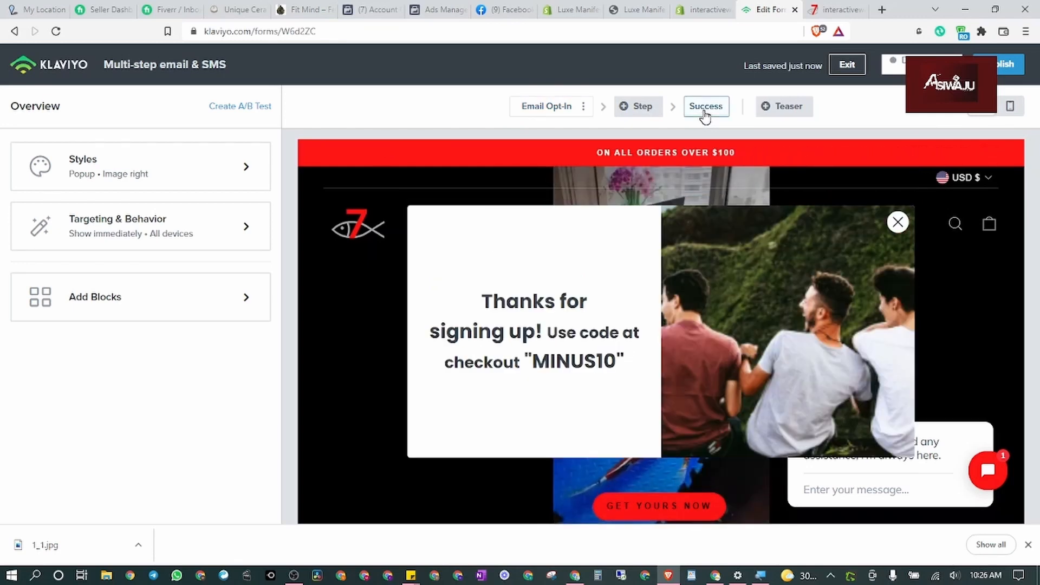
left_click(798, 279)
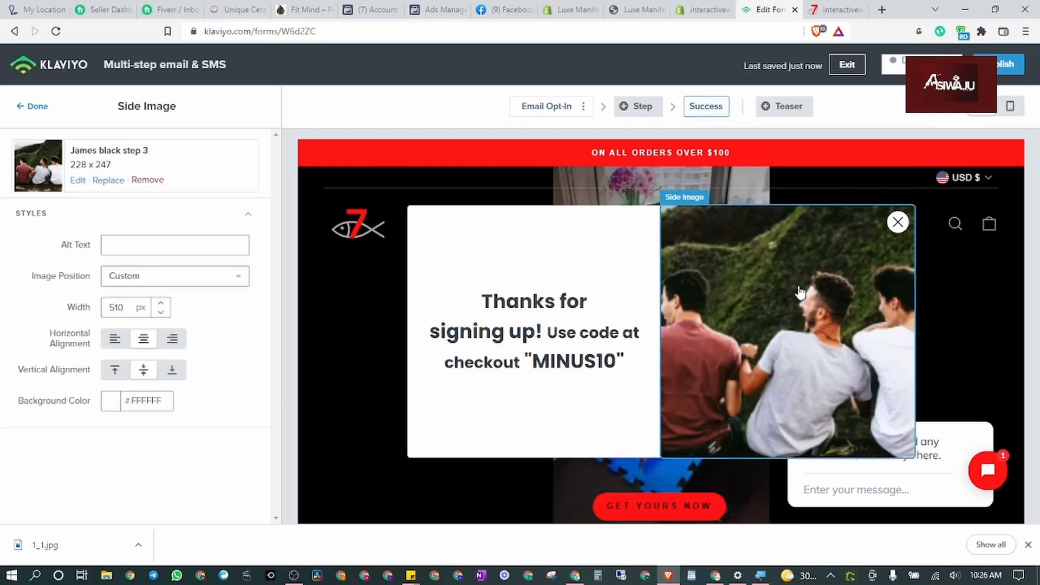
left_click(109, 179)
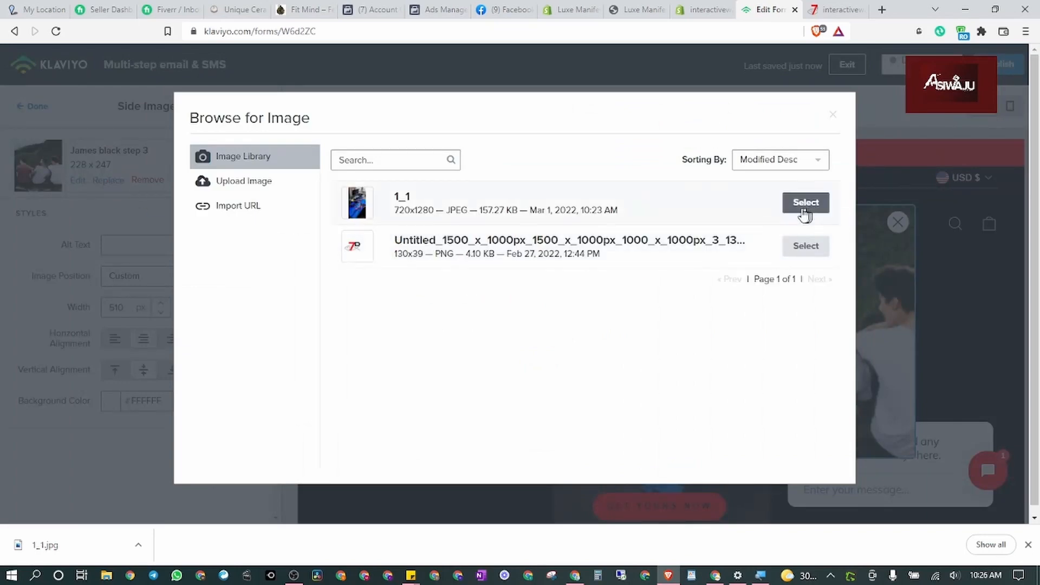
left_click(804, 208)
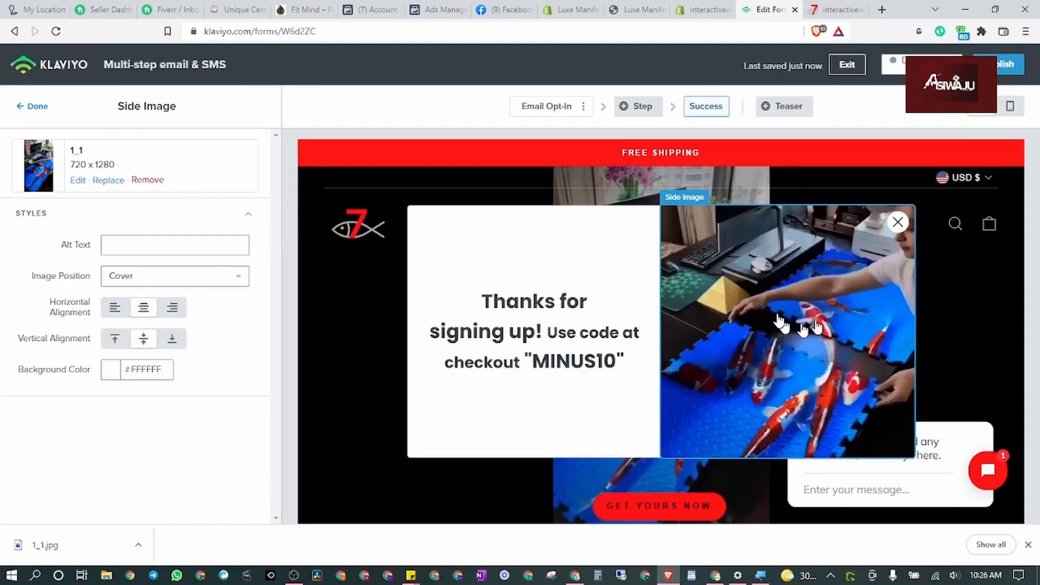
Step: Set the success side image's position to Custom, try a 310 px width, settle on 410 px, and finish editing the image
left_click(146, 335)
left_click(146, 286)
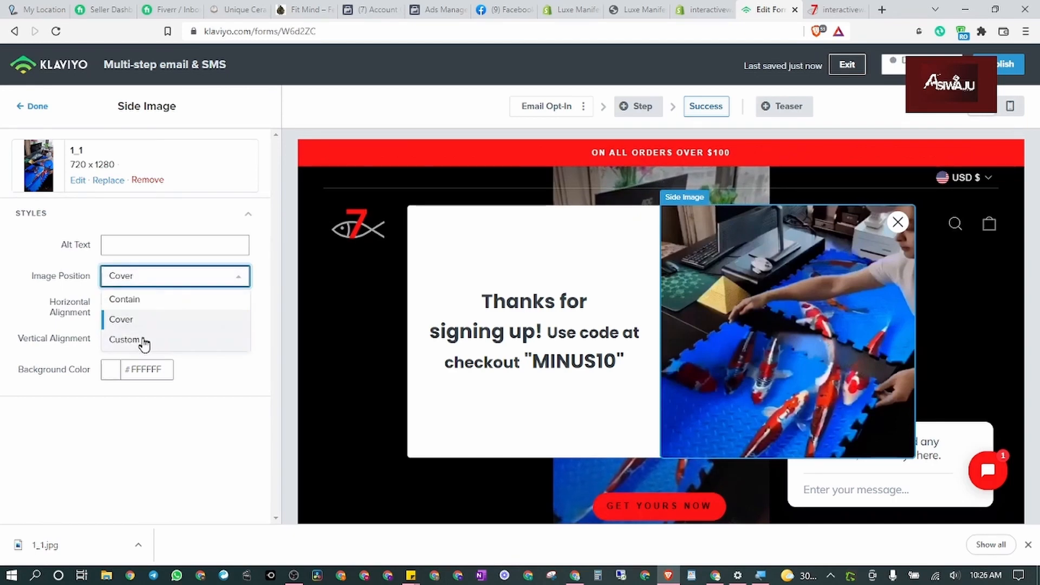
left_click(141, 341)
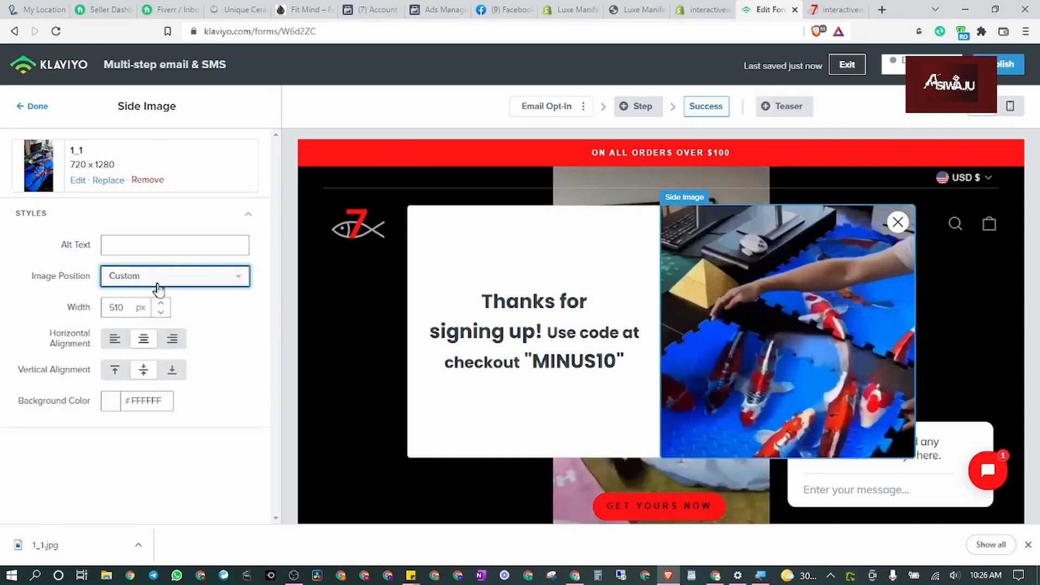
left_click(117, 307)
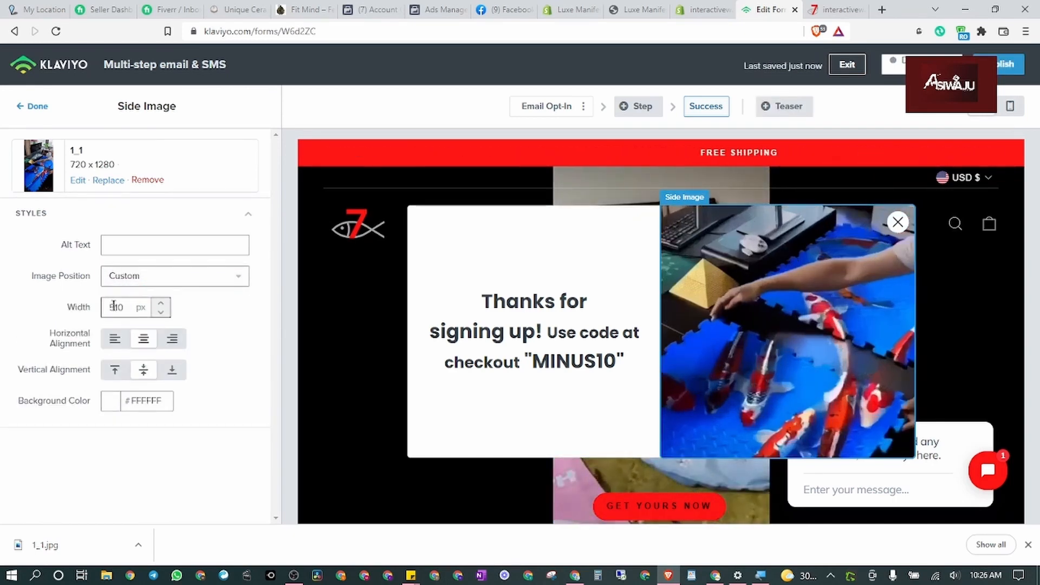
left_click(115, 308)
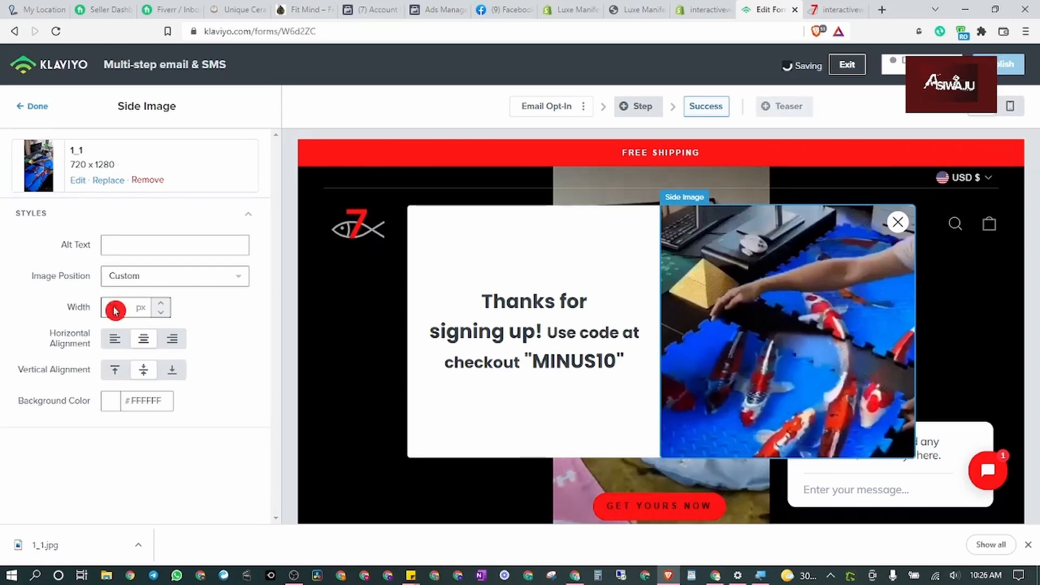
type("310")
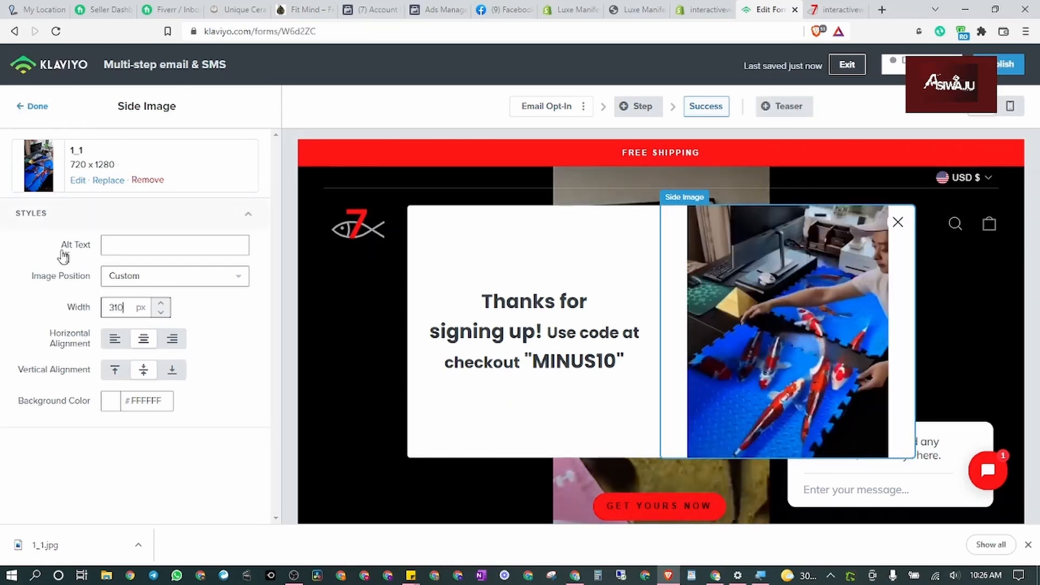
left_click(116, 310)
key("BackSpace")
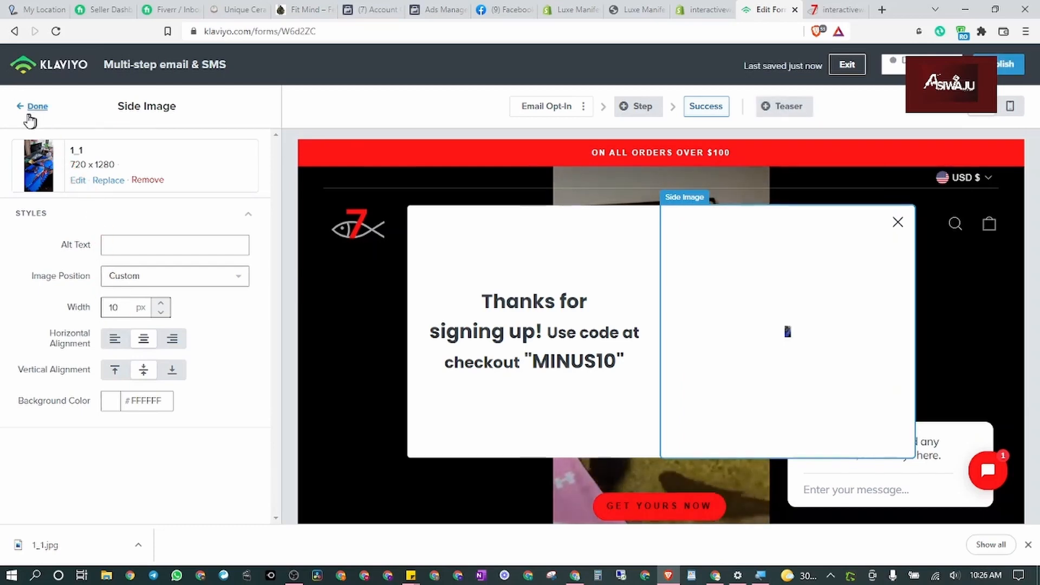
type("4")
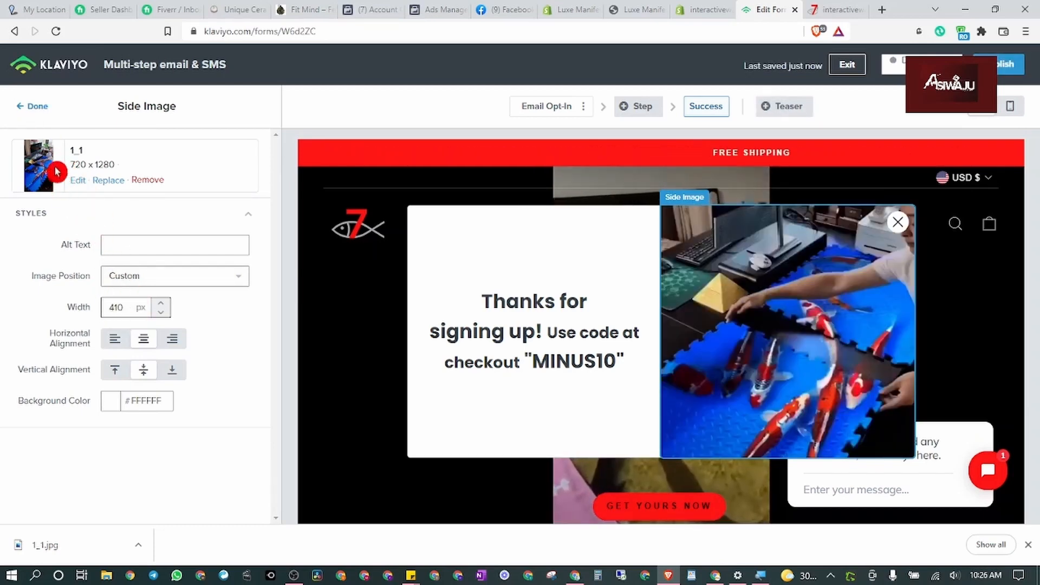
left_click(52, 109)
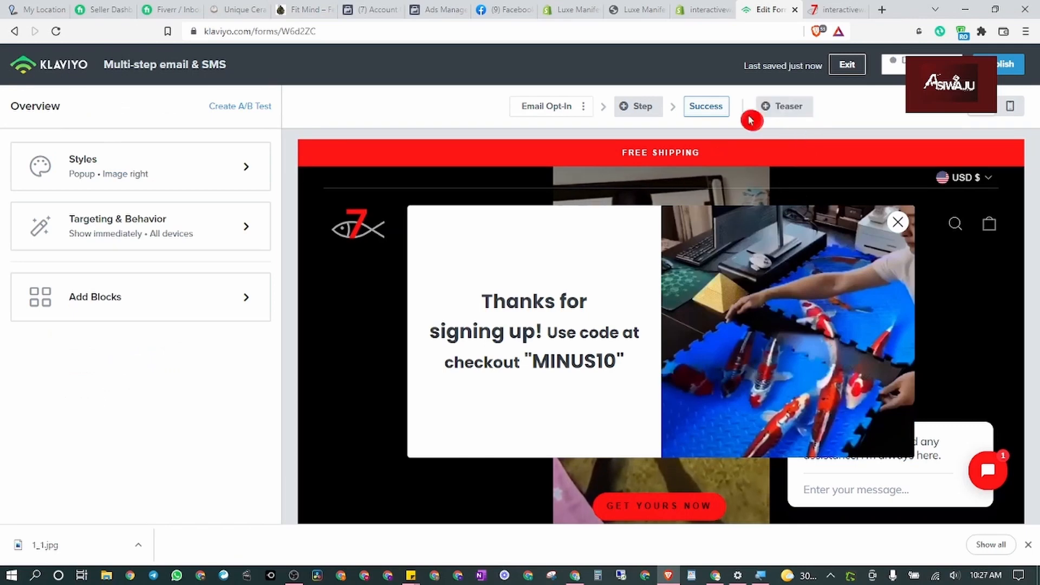
Step: Add a teaser to the form and give it the Circle style
left_click(798, 109)
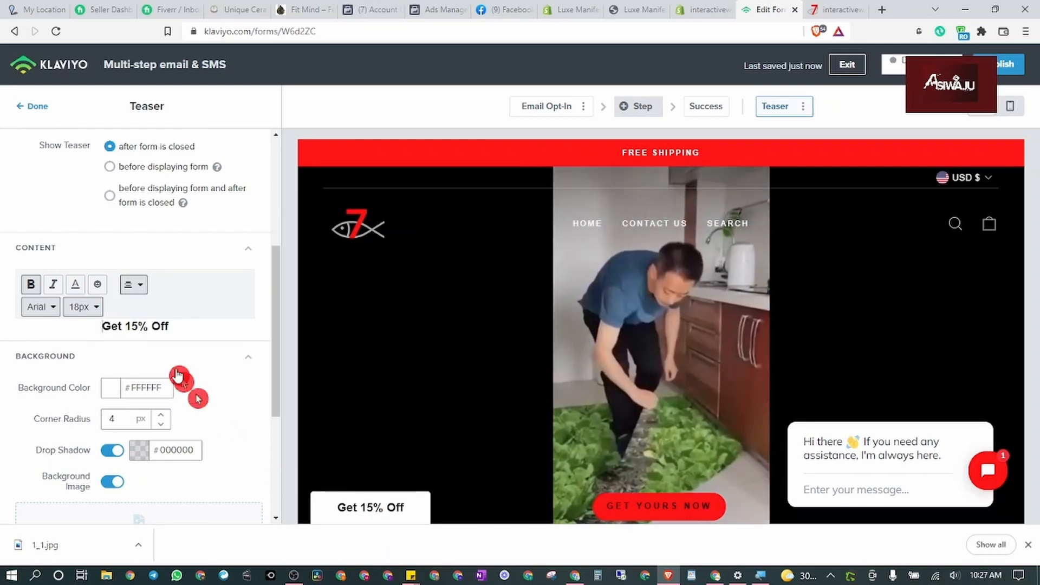
scroll(174, 296, "up", 5)
left_click(142, 193)
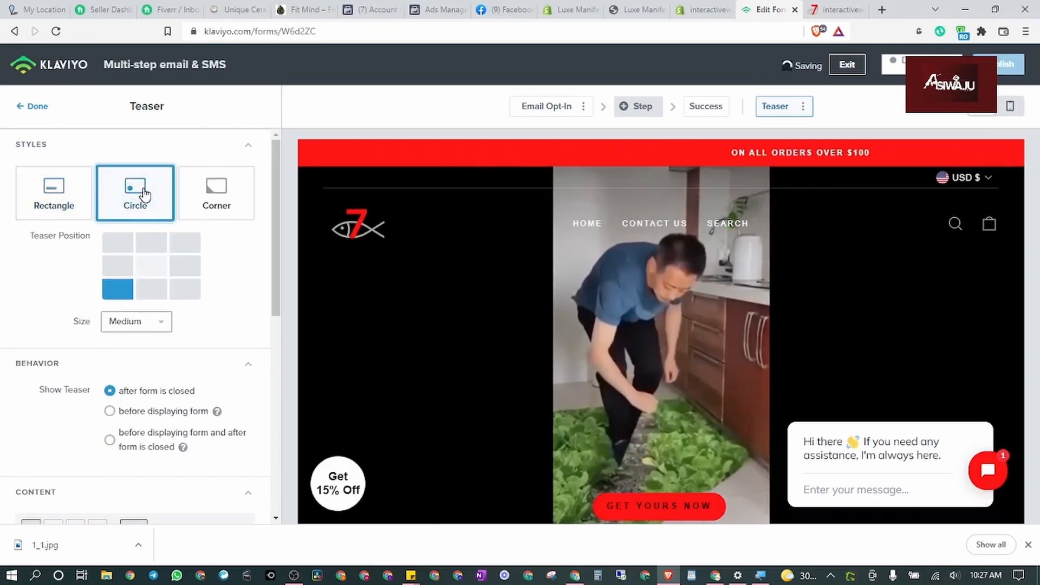
Step: Try the Corner style for the teaser and settle on the Rectangle style
left_click(214, 193)
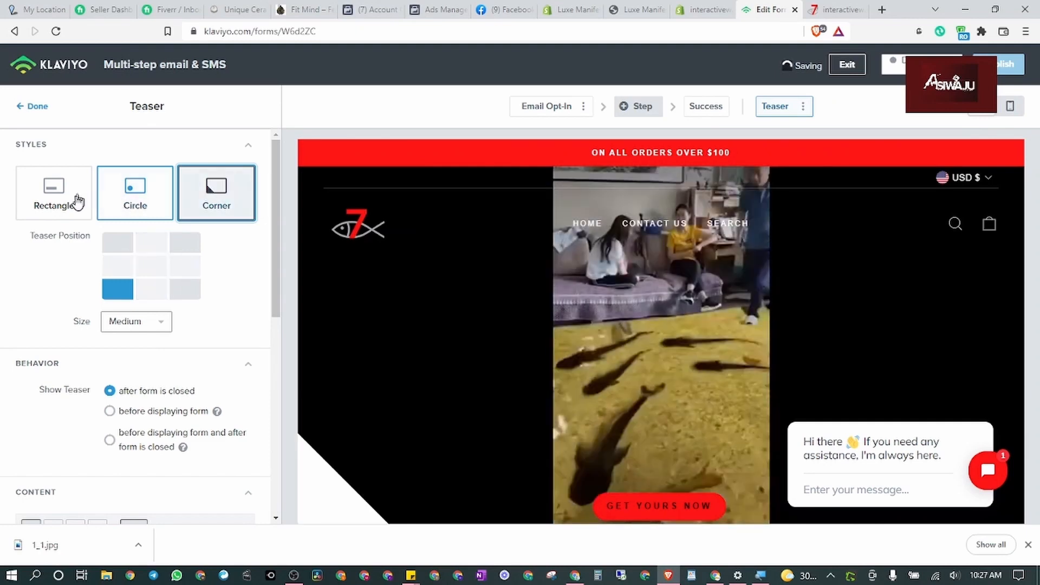
left_click(52, 188)
scroll(169, 222, "down", 2)
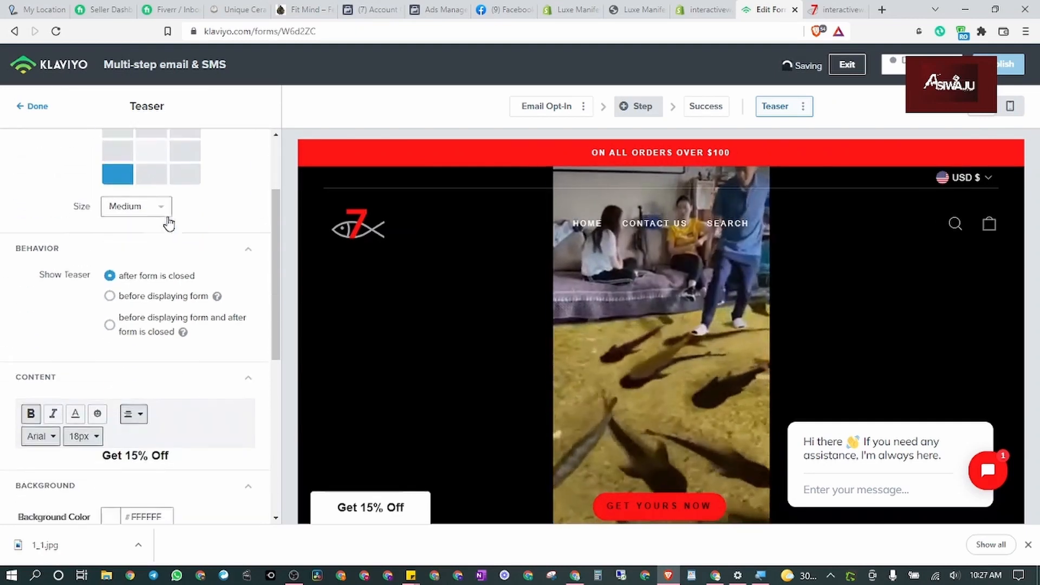
Step: Change the teaser's text to "Get 10% Off"
scroll(156, 244, "down", 4)
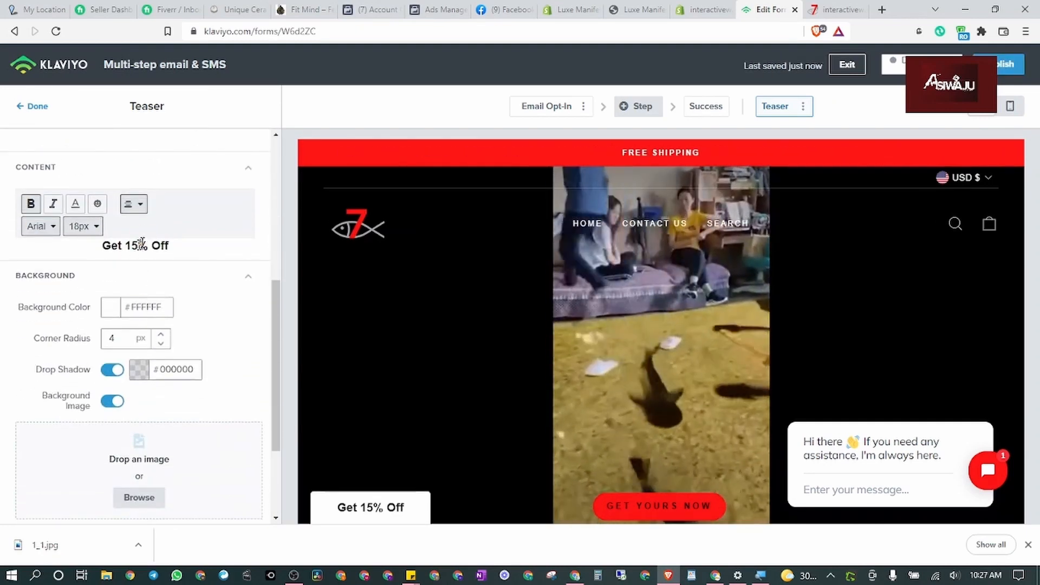
left_click(139, 245)
key("BackSpace")
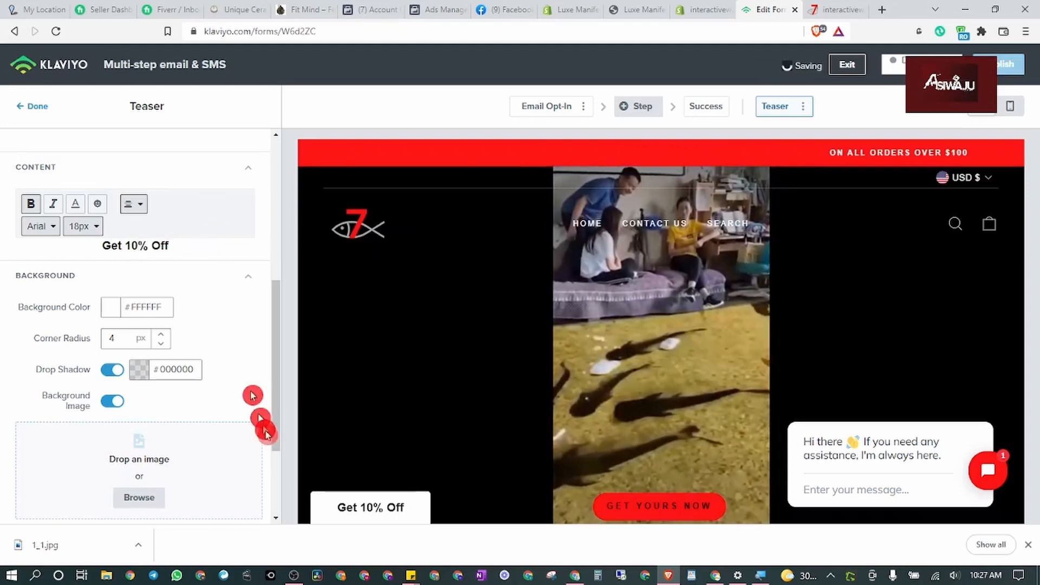
scroll(219, 382, "up", 1)
scroll(222, 385, "up", 2)
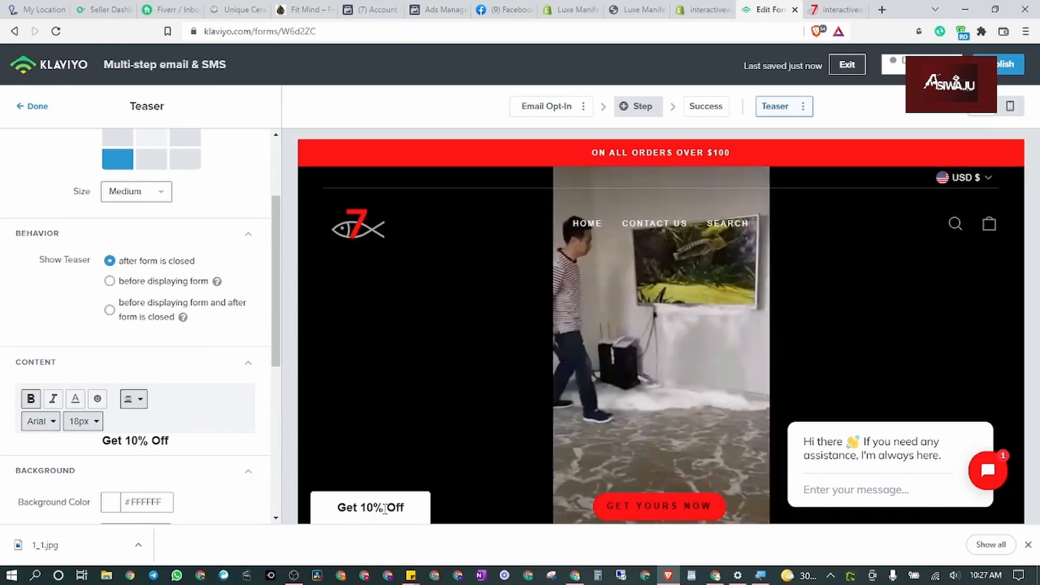
left_click(438, 480)
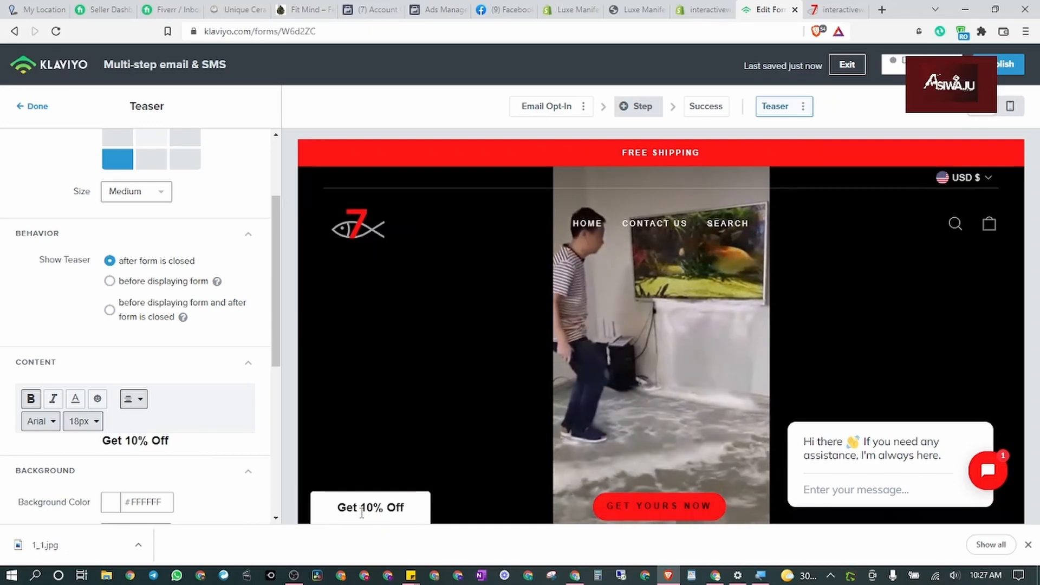
scroll(163, 329, "up", 3)
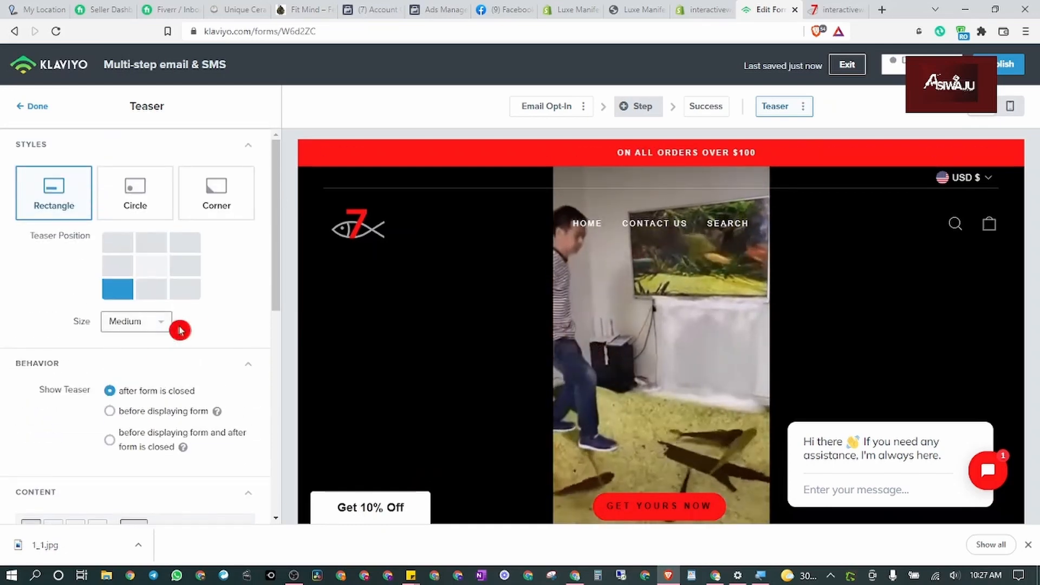
scroll(179, 314, "down", 3)
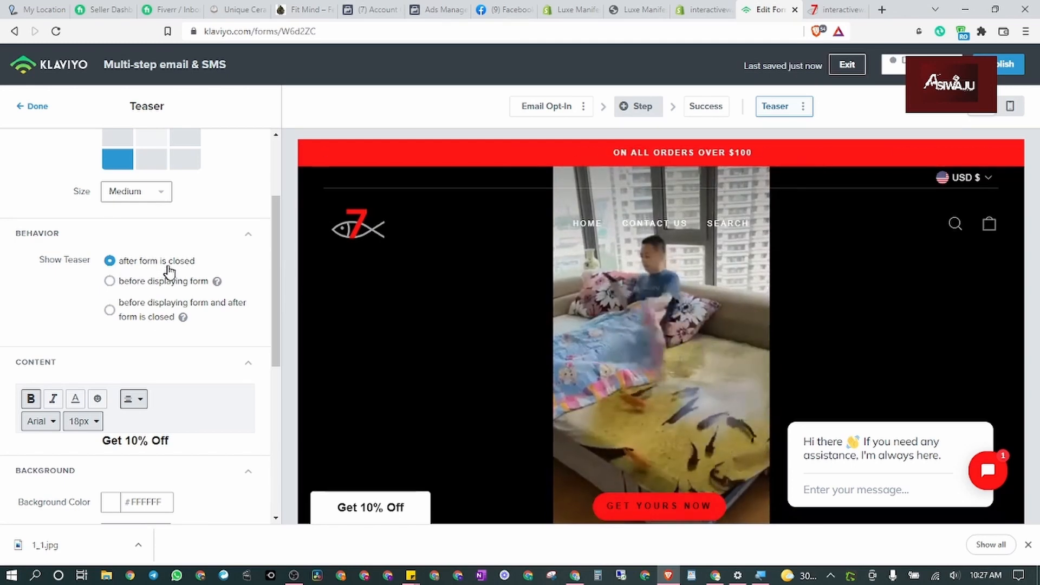
left_click(360, 527)
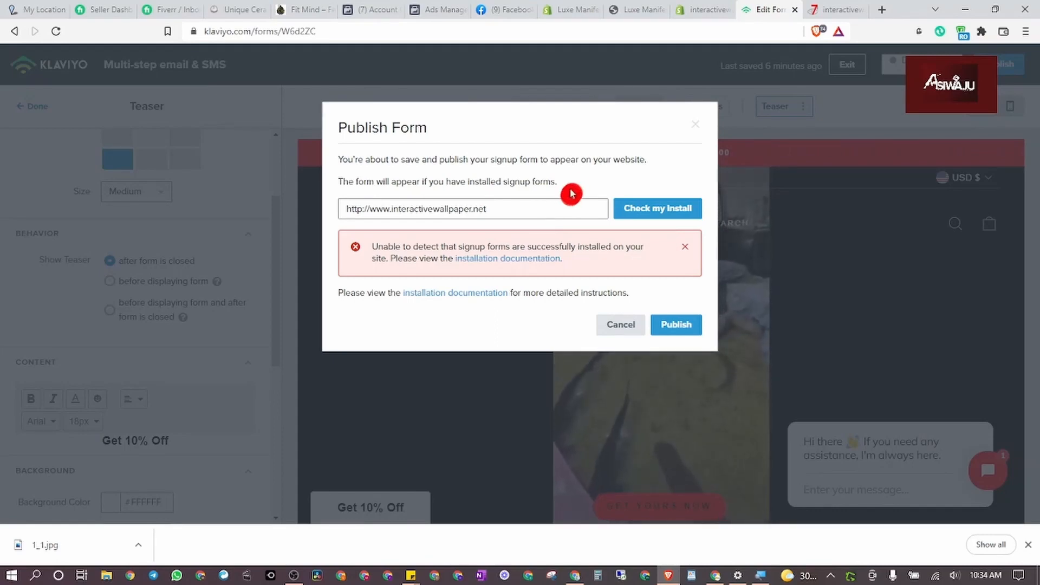
Step: Switch to the Shopify admin and open the online store's themes
left_click(704, 6)
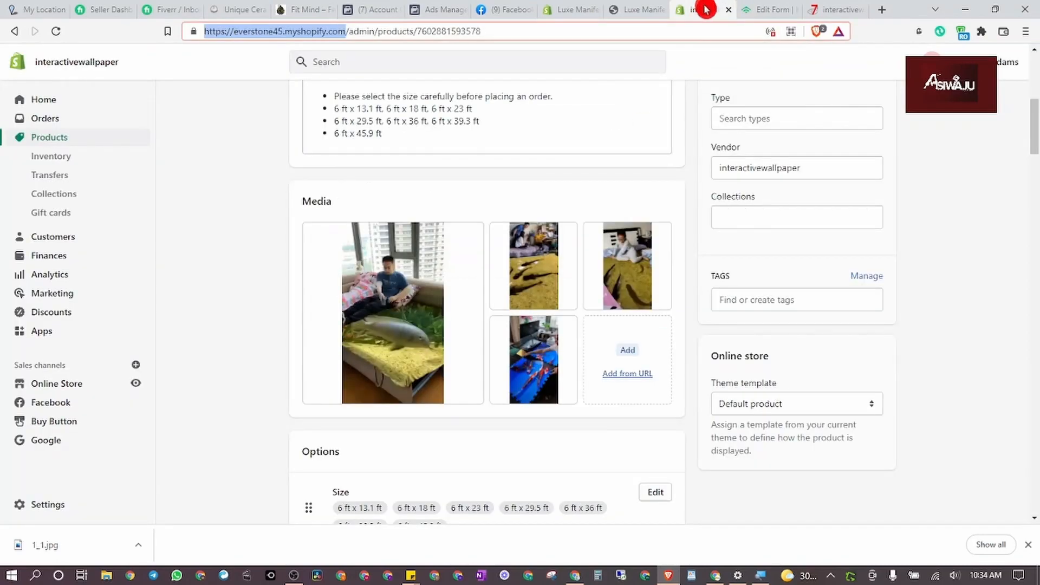
left_click(89, 376)
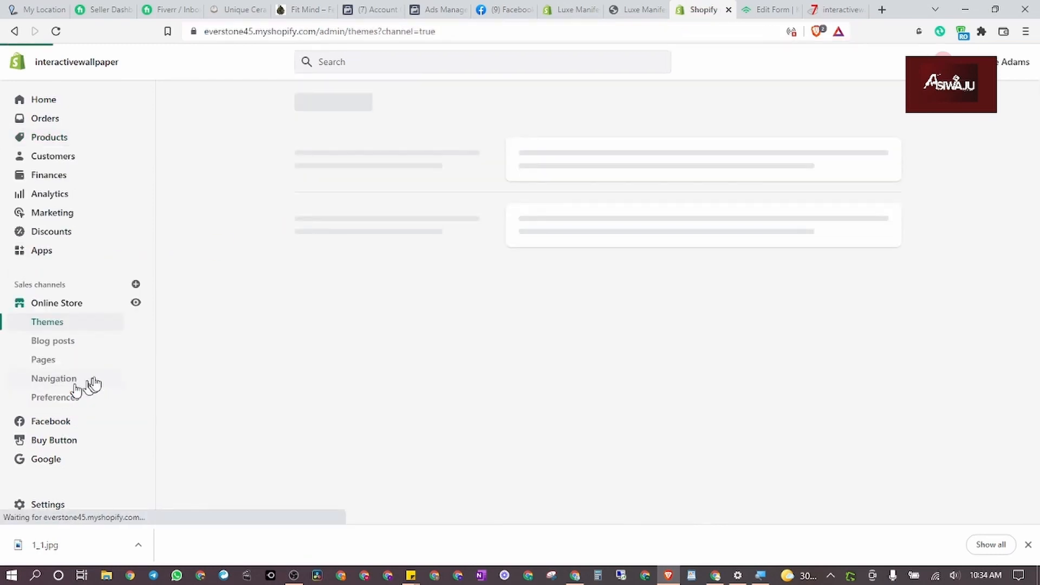
Step: Switch back to Klaviyo, close the Publish Form dialog and exit the form editor
left_click(772, 7)
left_click(695, 126)
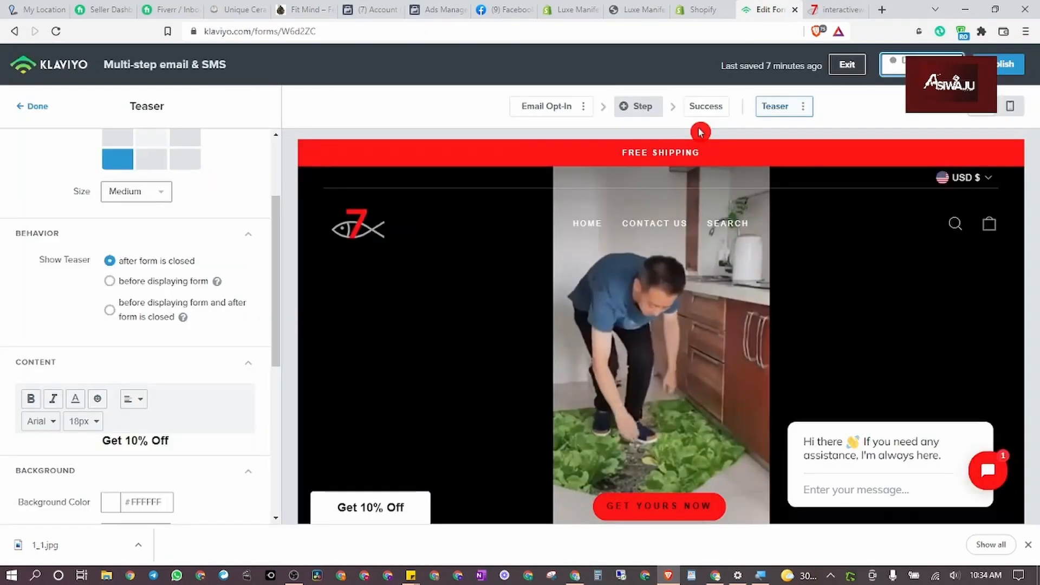
left_click(852, 69)
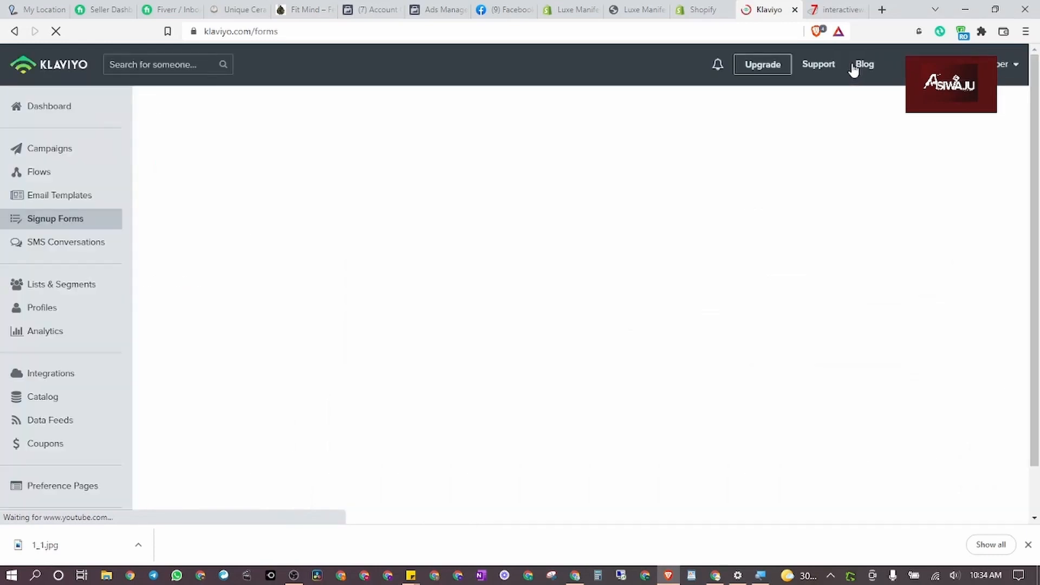
left_click(687, 11)
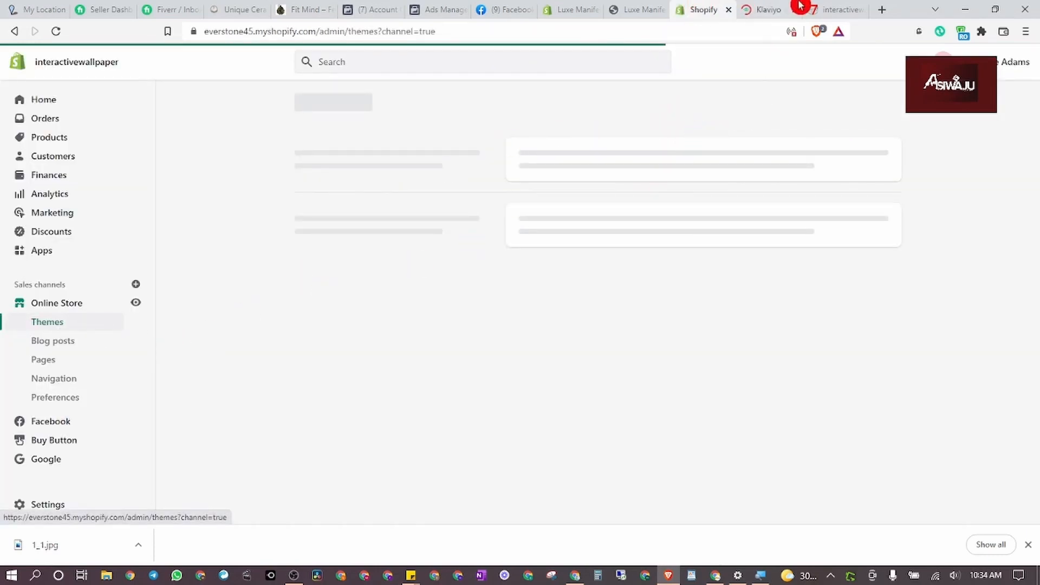
left_click(771, 7)
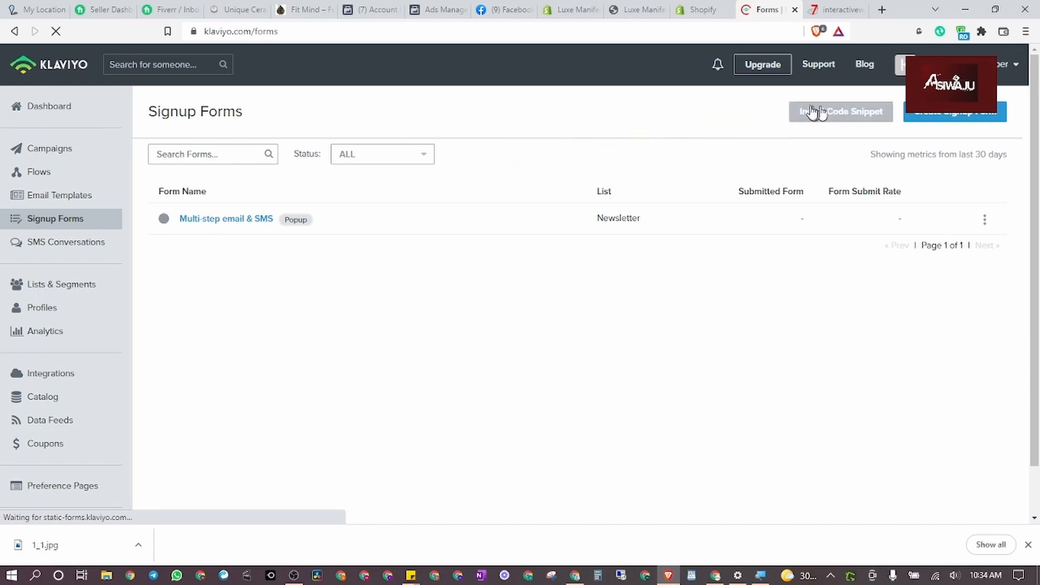
Step: Open the signup forms installation instructions and copy the Klaviyo script snippet
left_click(856, 116)
key("ctrl+c")
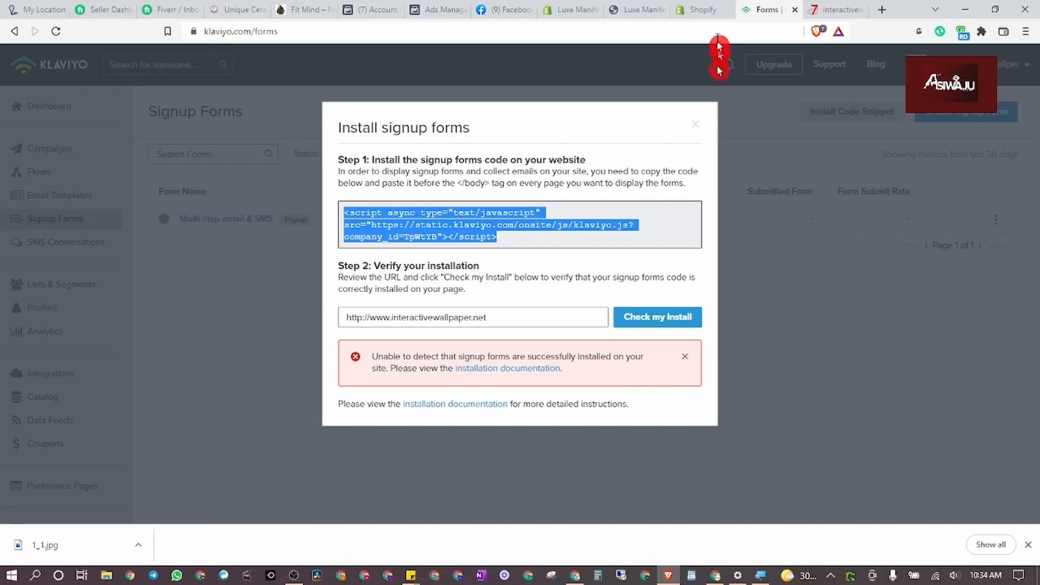
left_click(703, 9)
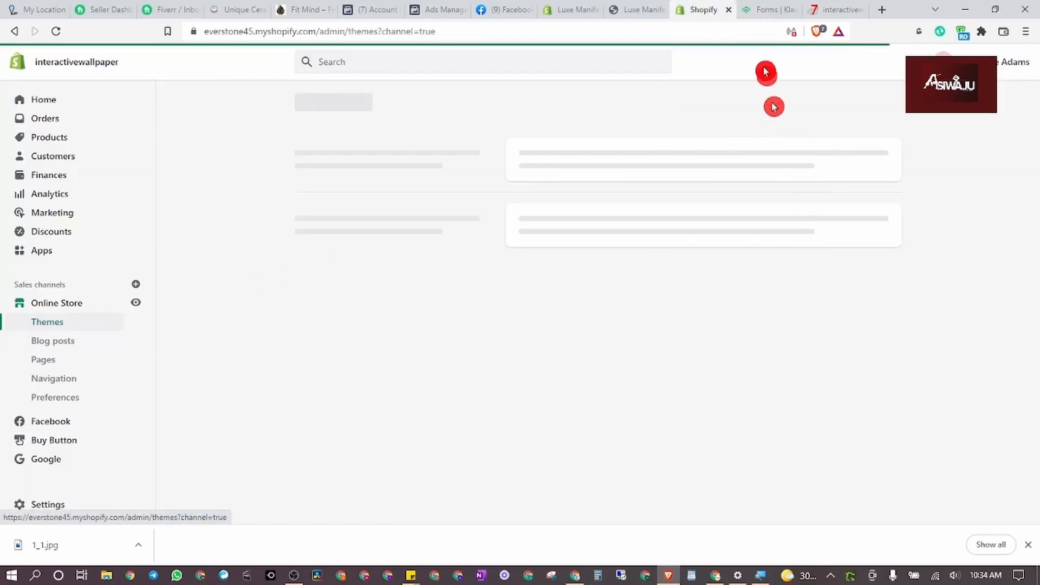
left_click(758, 9)
left_click(704, 10)
left_click(756, 9)
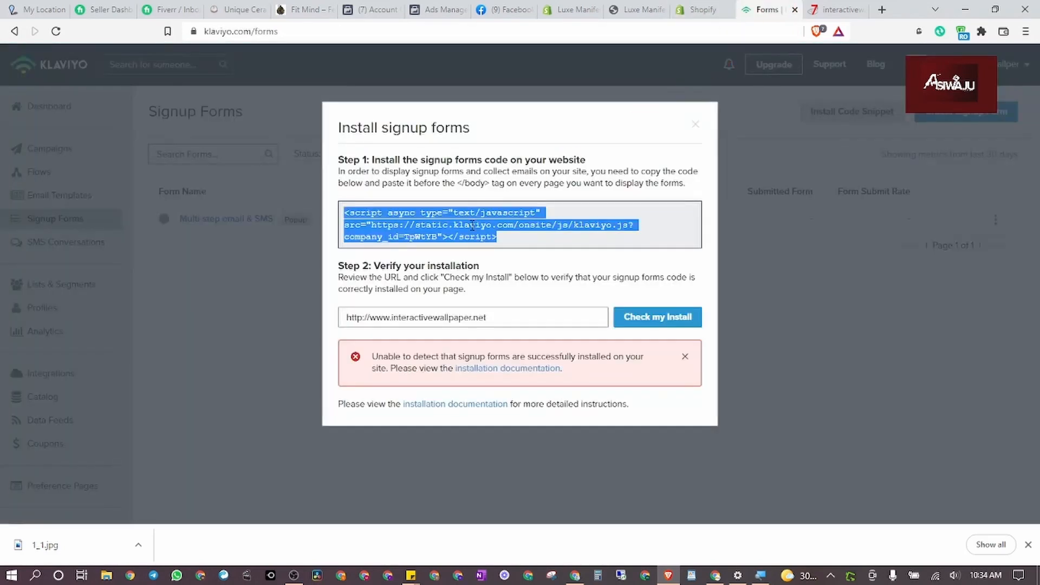
Step: Switch to the Shopify admin and open the live Impulse theme for code editing
left_click(704, 9)
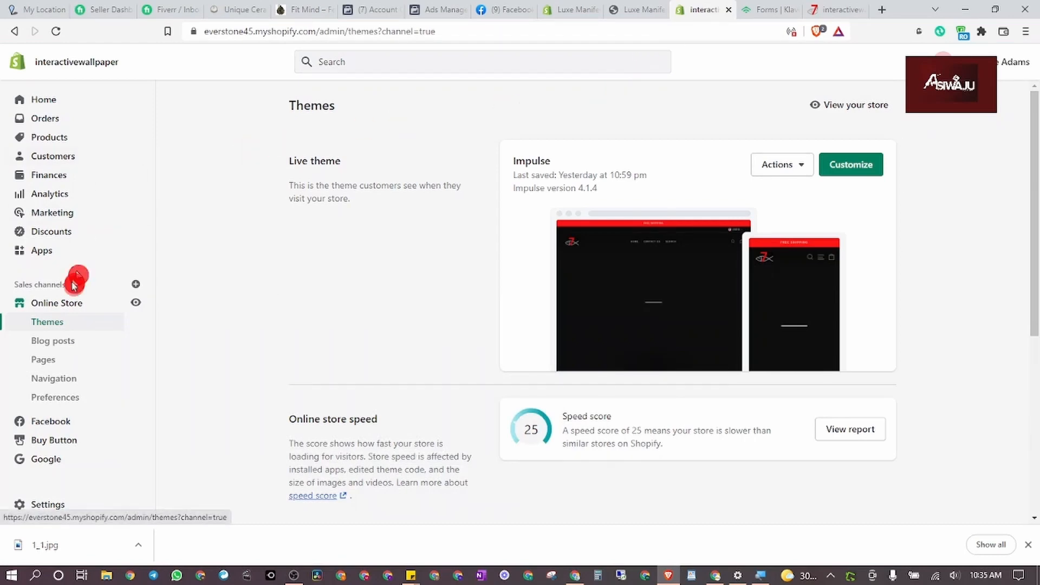
left_click(775, 171)
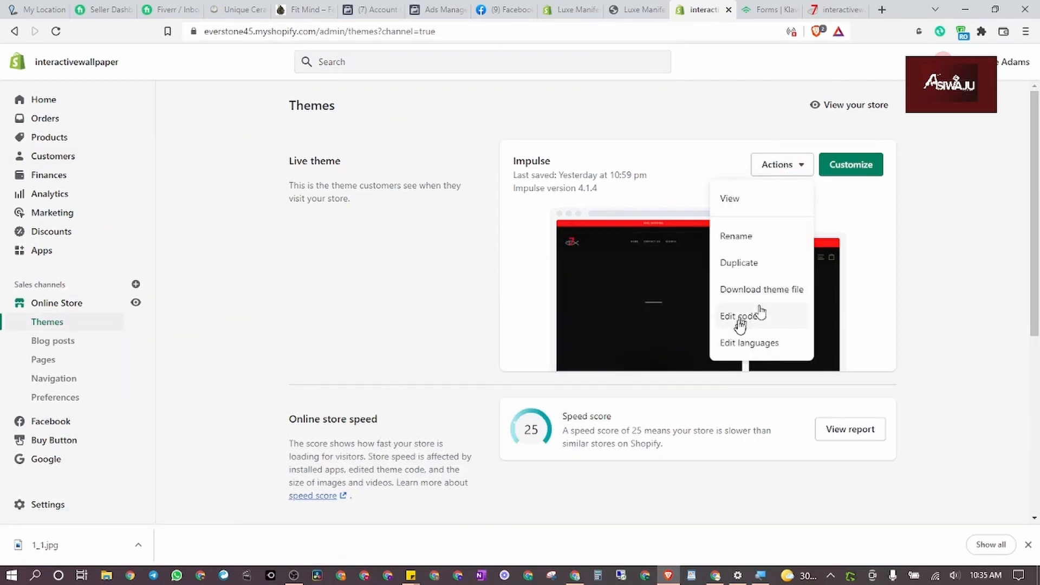
left_click(782, 163)
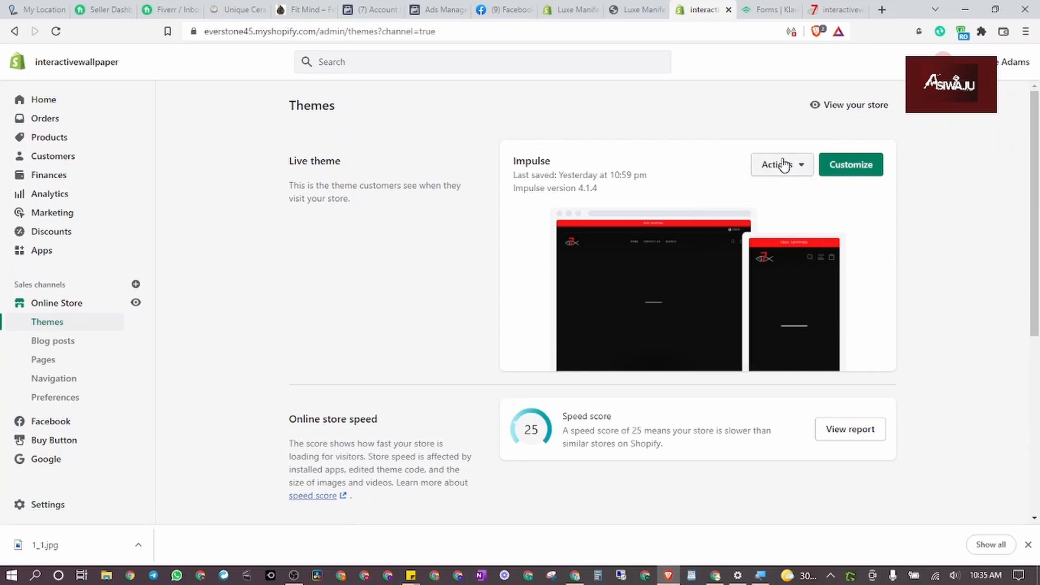
left_click(782, 163)
left_click(757, 316)
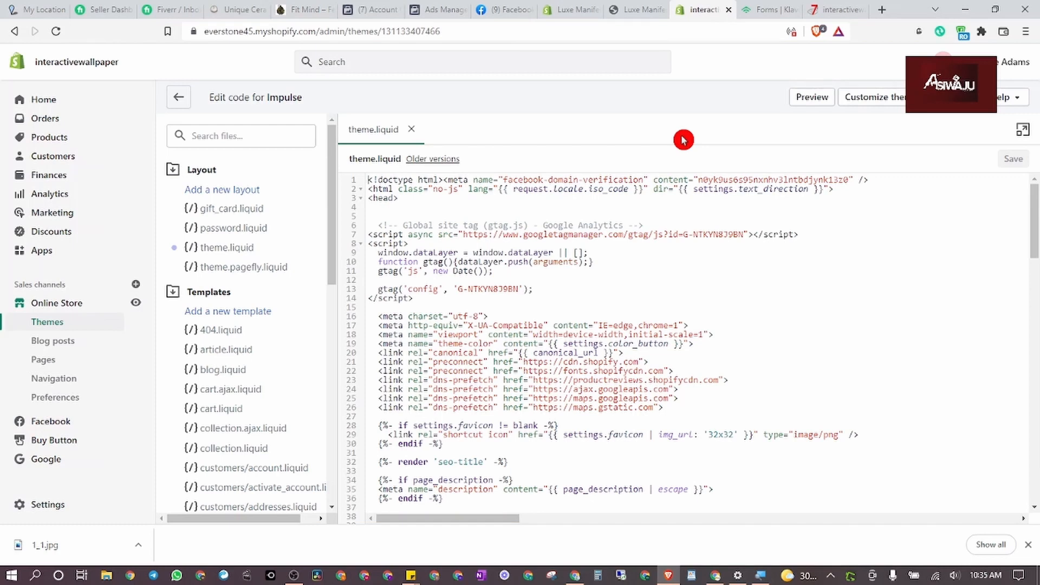
Step: Paste the copied Klaviyo script directly after the opening <head> tag in theme.liquid and save the file
left_click(240, 252)
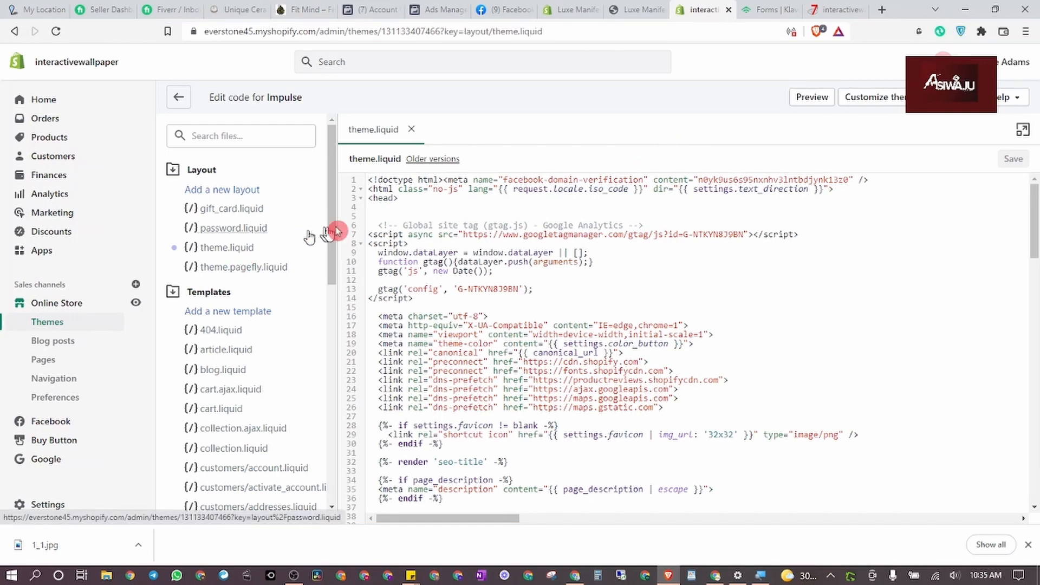
left_click_drag(1035, 213, 1036, 478)
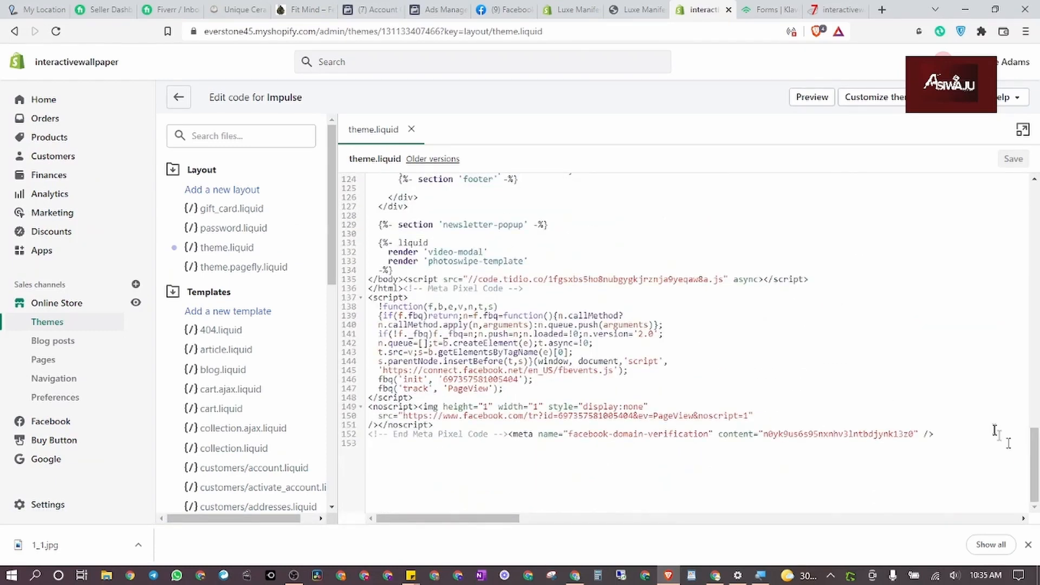
left_click(409, 448)
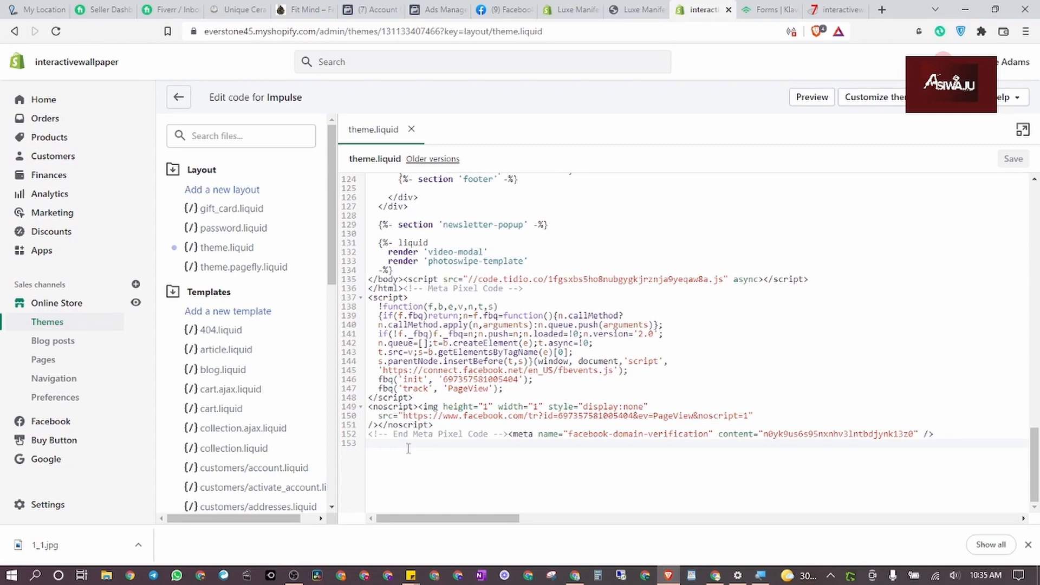
scroll(419, 443, "up", 20)
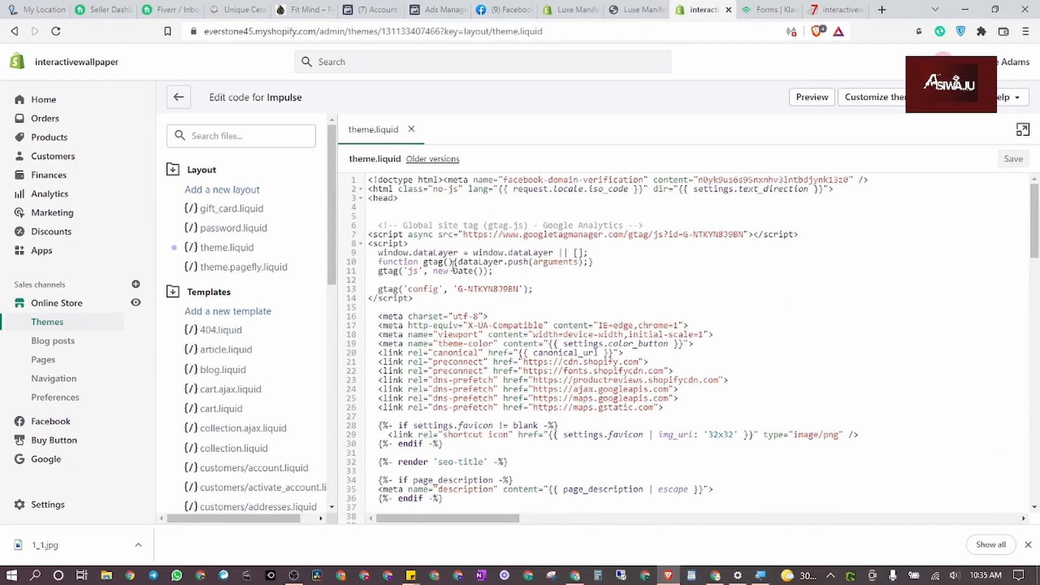
left_click(407, 208)
left_click(407, 199)
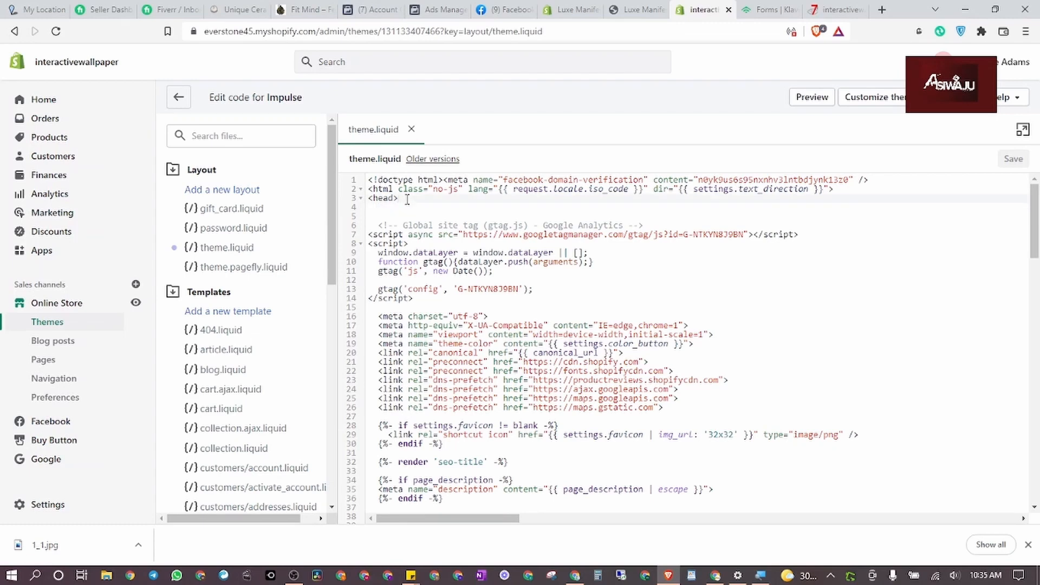
key("ctrl+v")
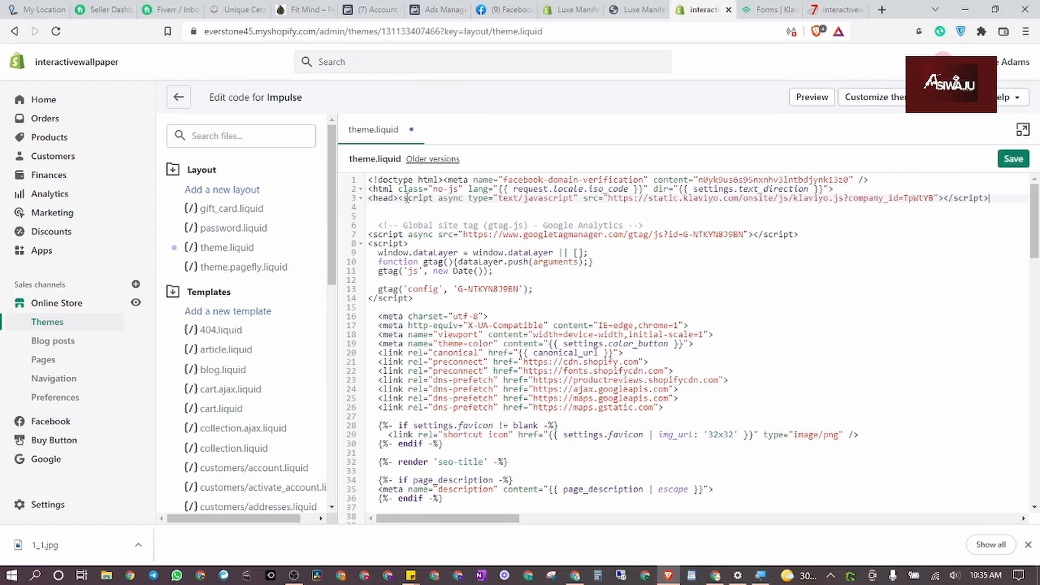
left_click(1011, 163)
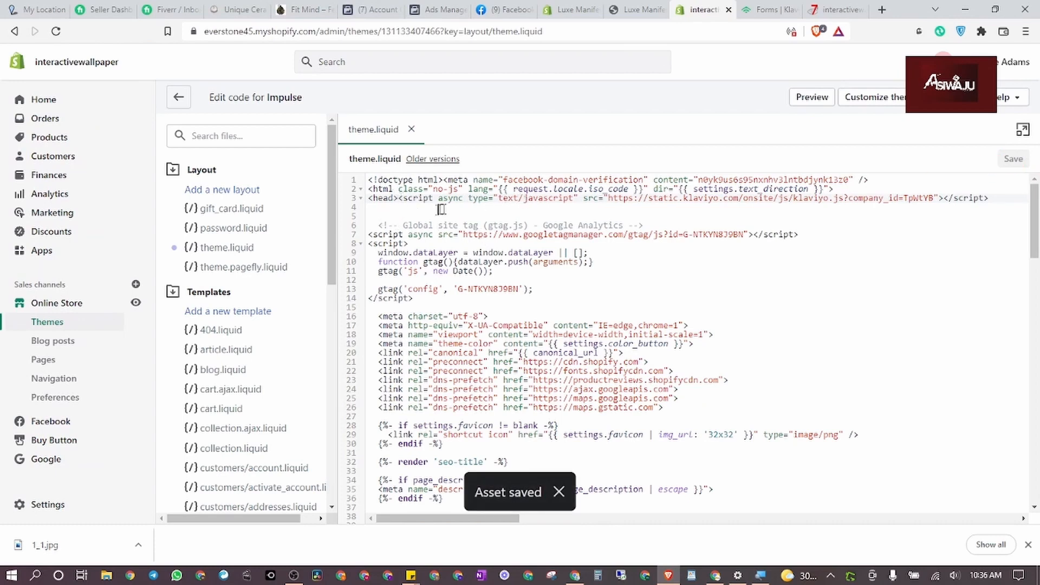
Step: Switch to Klaviyo, close the installation instructions and open the Multi-step email & SMS form for editing
left_click(767, 9)
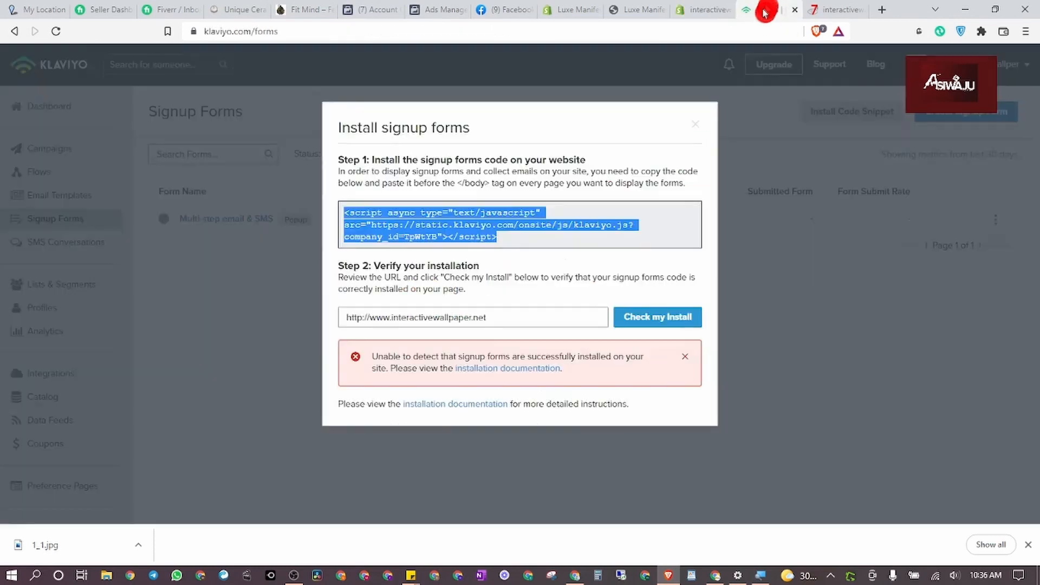
left_click(696, 129)
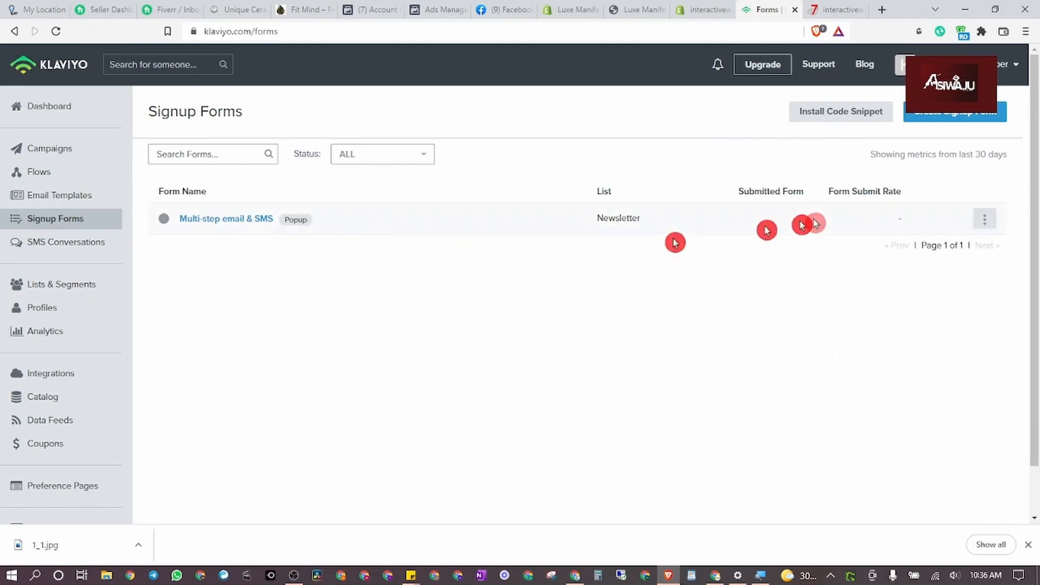
left_click(984, 222)
left_click(955, 242)
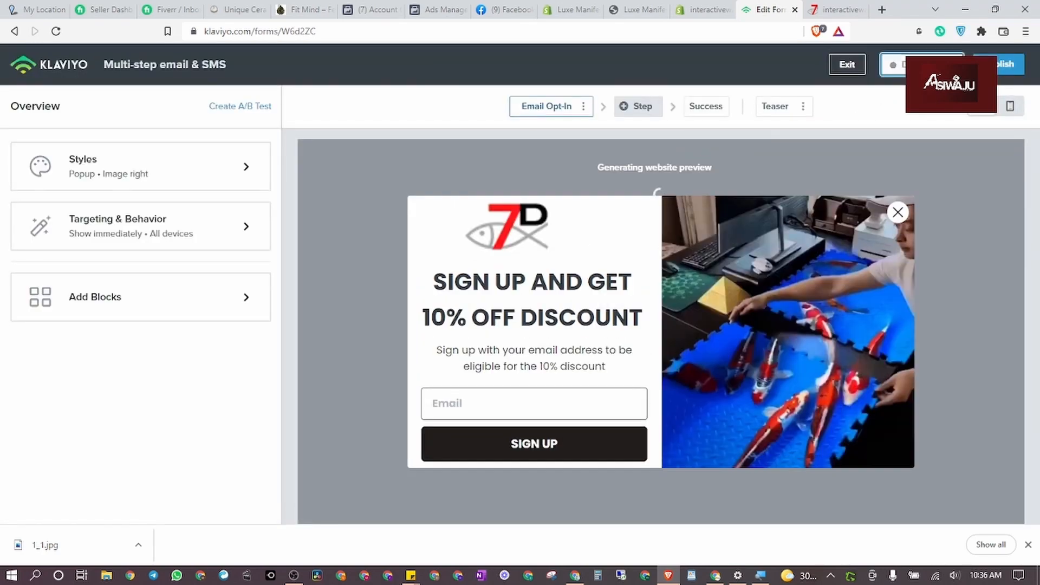
left_click(704, 9)
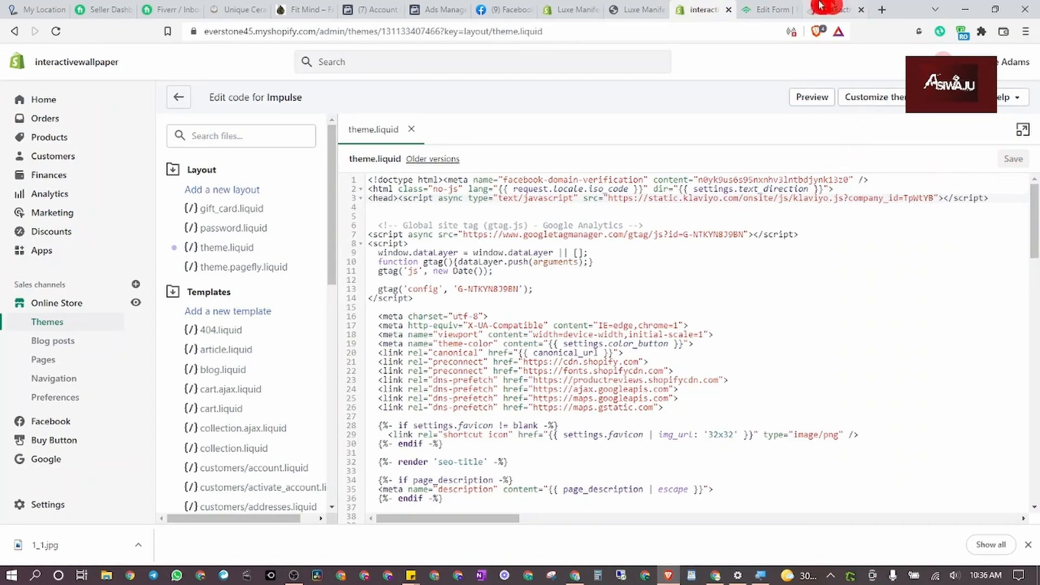
left_click(772, 9)
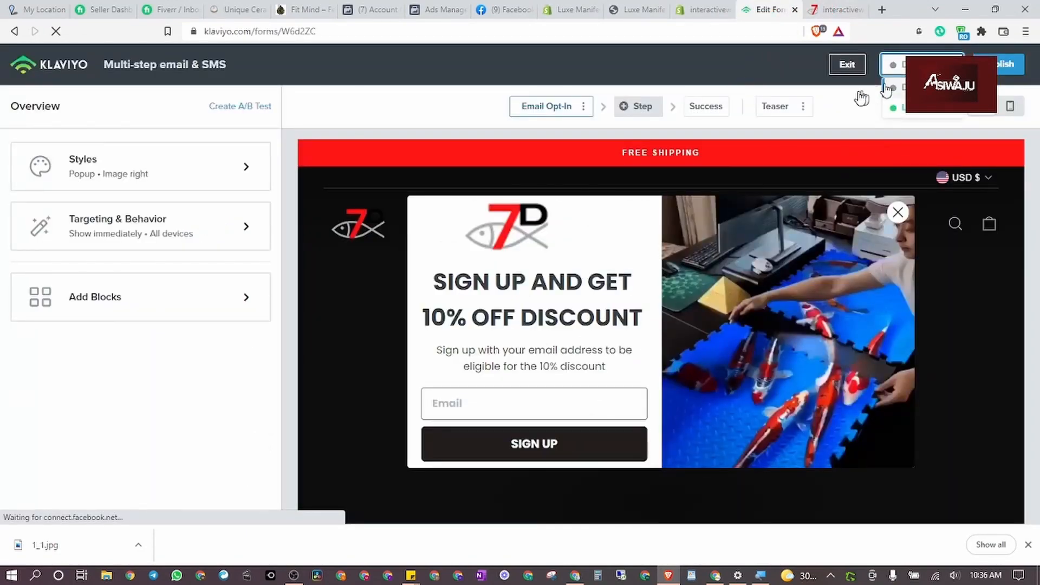
left_click(920, 115)
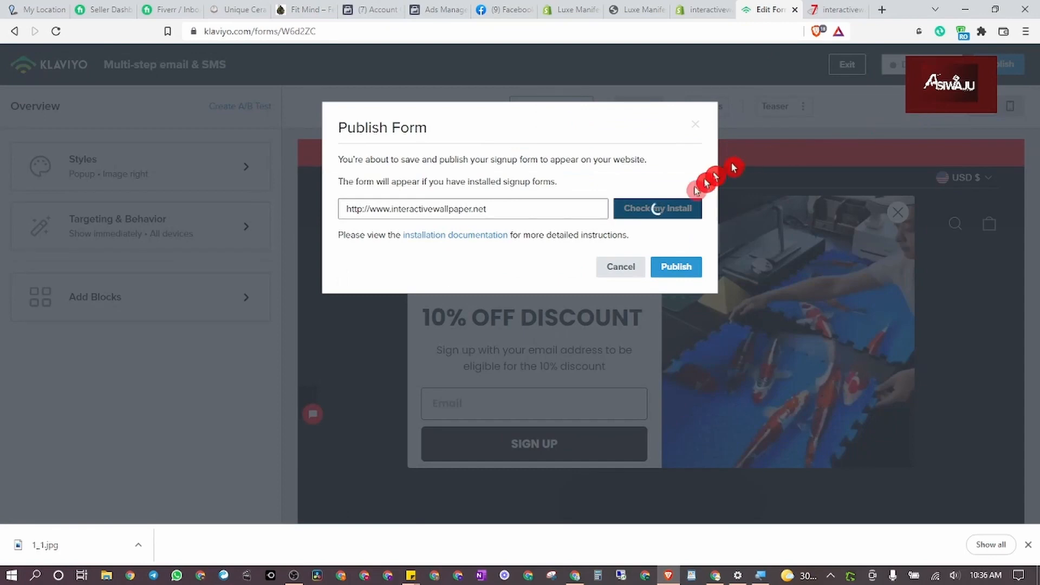
left_click(657, 208)
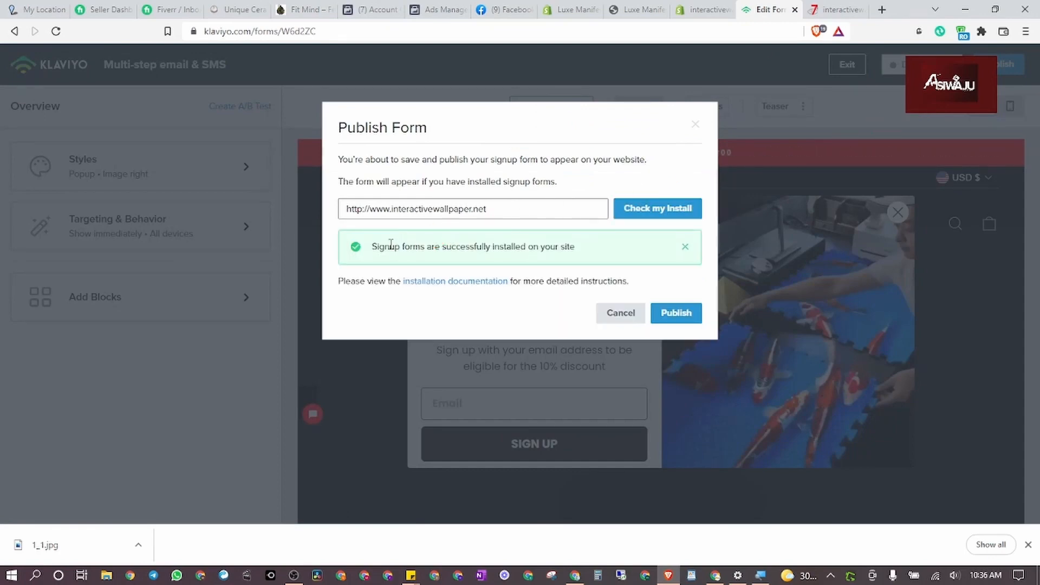
Step: Publish the Multi-step email & SMS signup form to the website
left_click(538, 249)
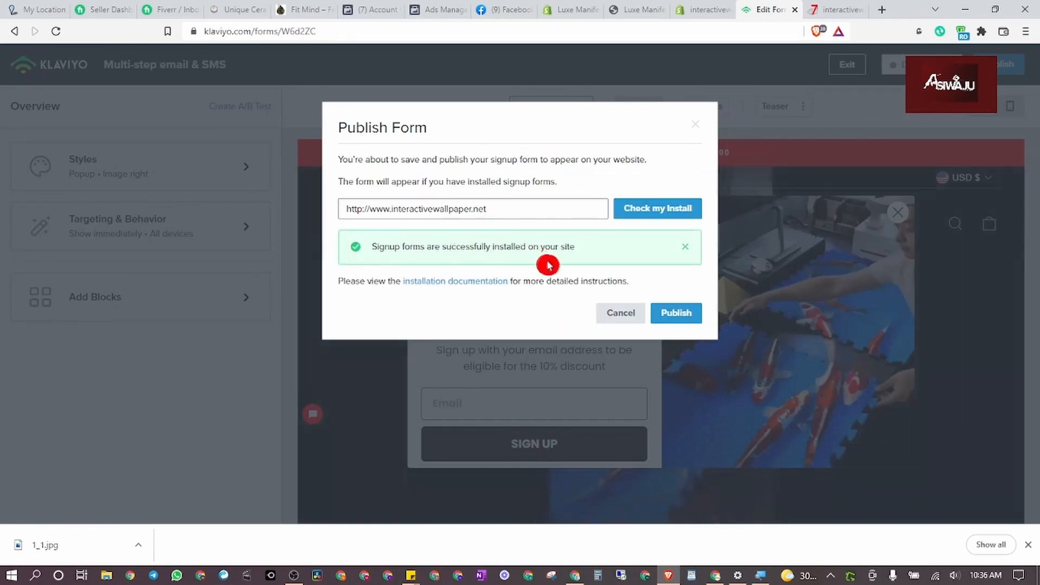
left_click(670, 319)
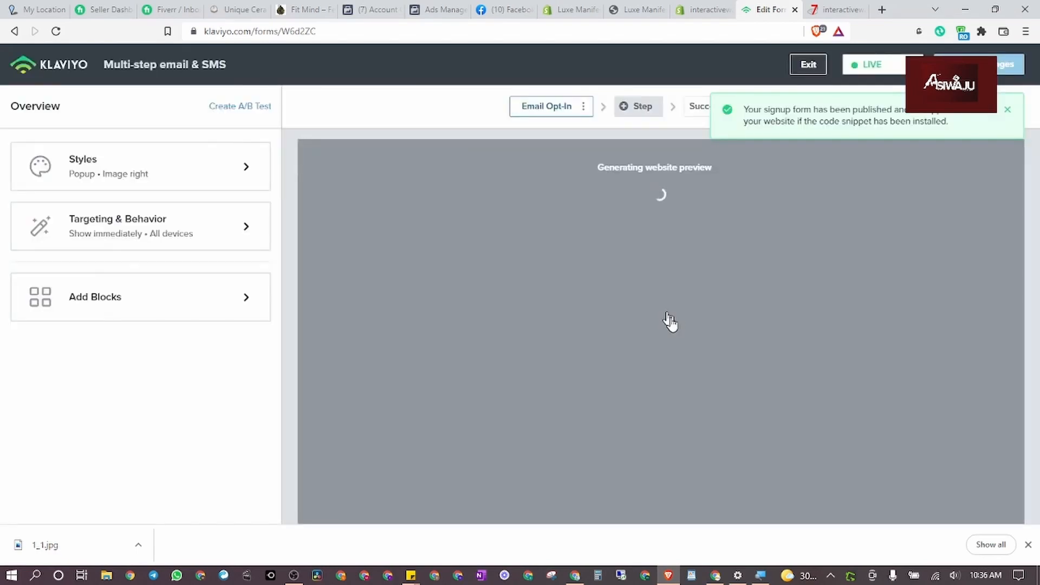
left_click(822, 132)
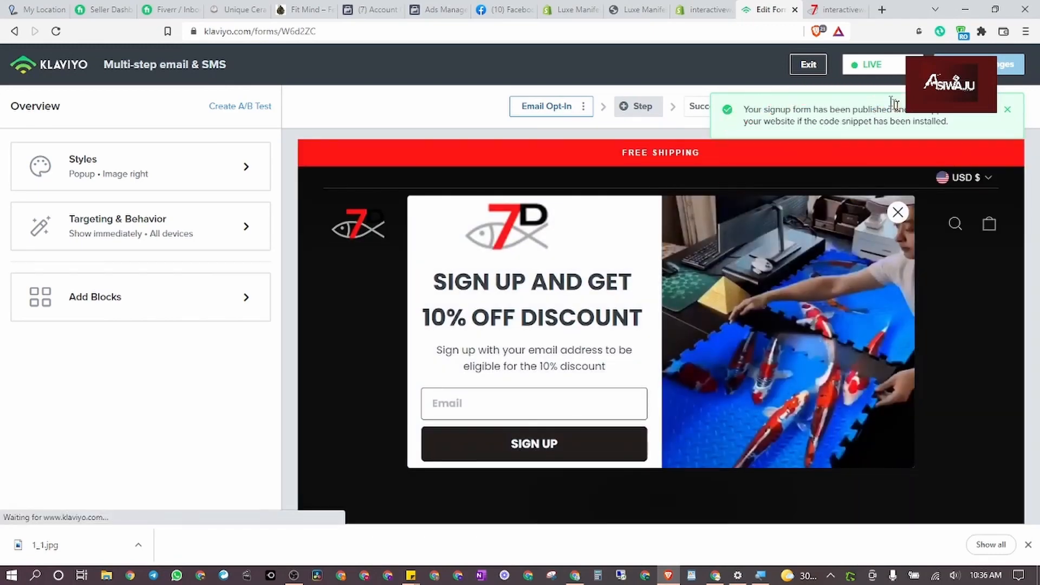
left_click(879, 82)
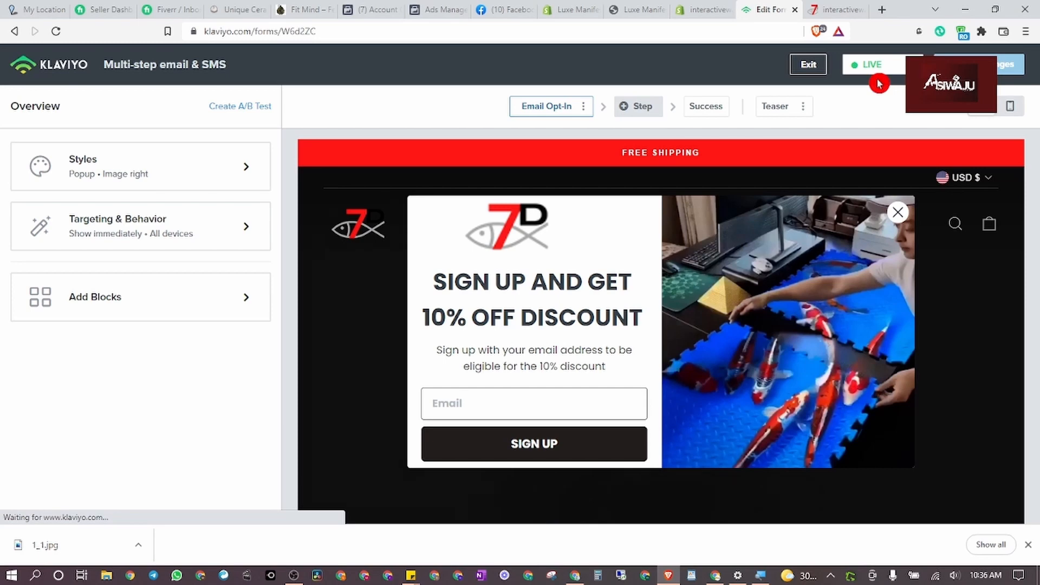